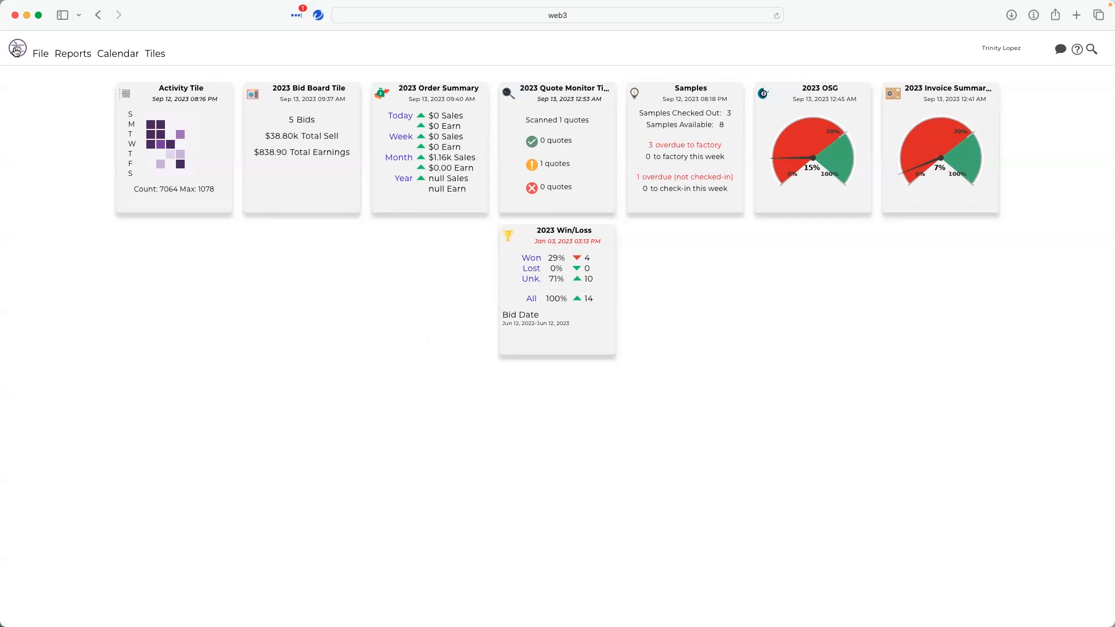
# - Open the Projects listing from the main menu
pyautogui.click(17, 51)
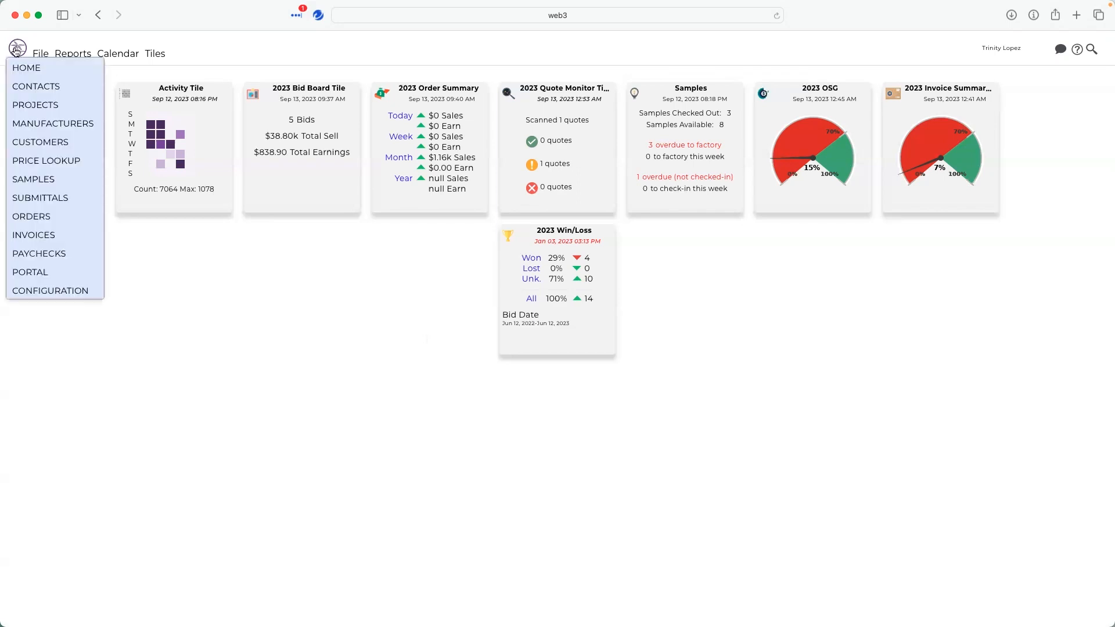
pyautogui.click(47, 108)
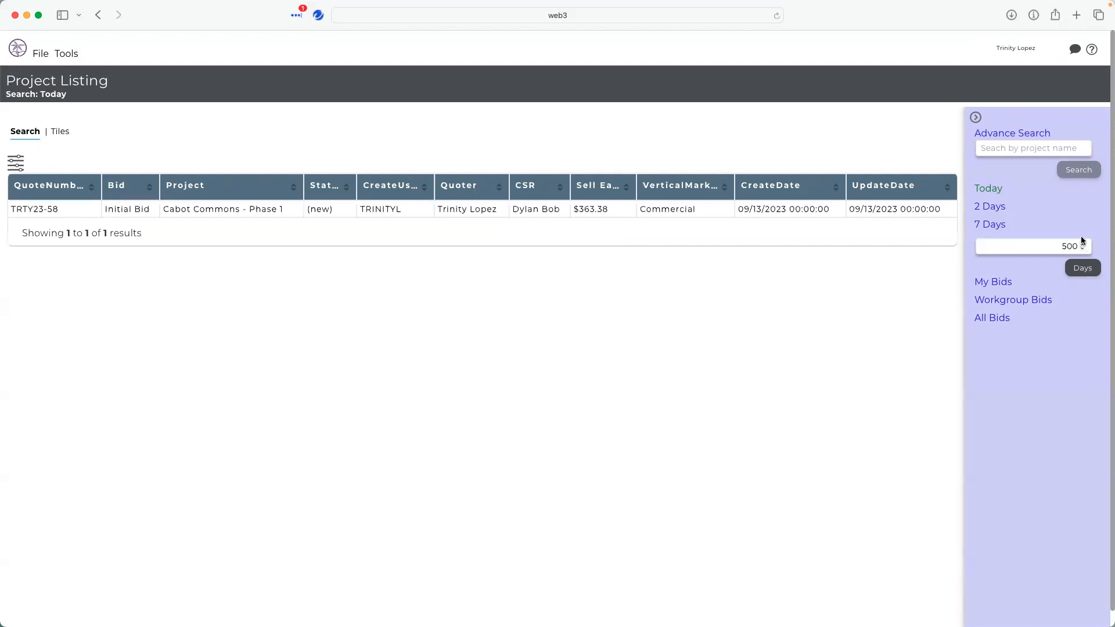
# - Open the advanced search dialog and examine its Basic and Dates filter tabs
pyautogui.click(1021, 138)
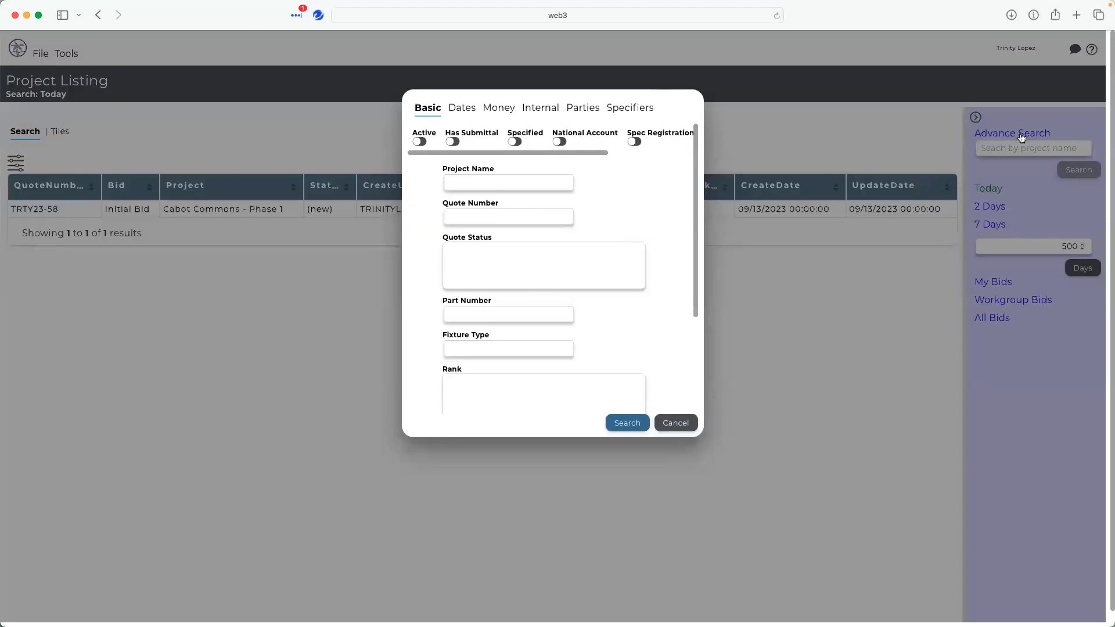
pyautogui.scroll(-5, 497, 211)
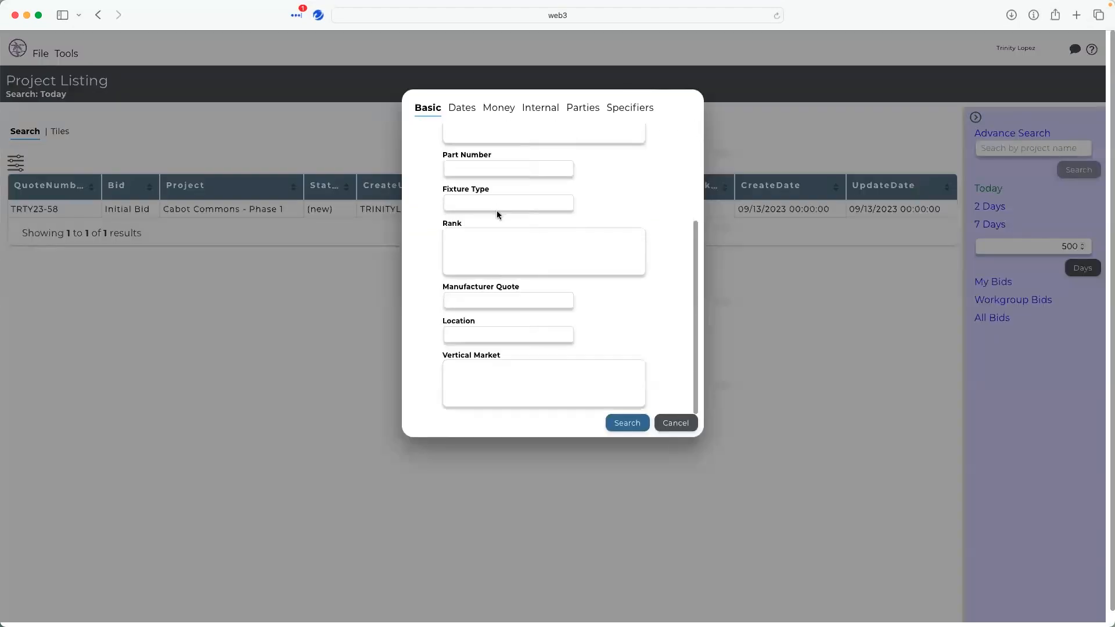
pyautogui.scroll(5, 497, 211)
pyautogui.moveTo(490, 152); pyautogui.dragTo(610, 161)
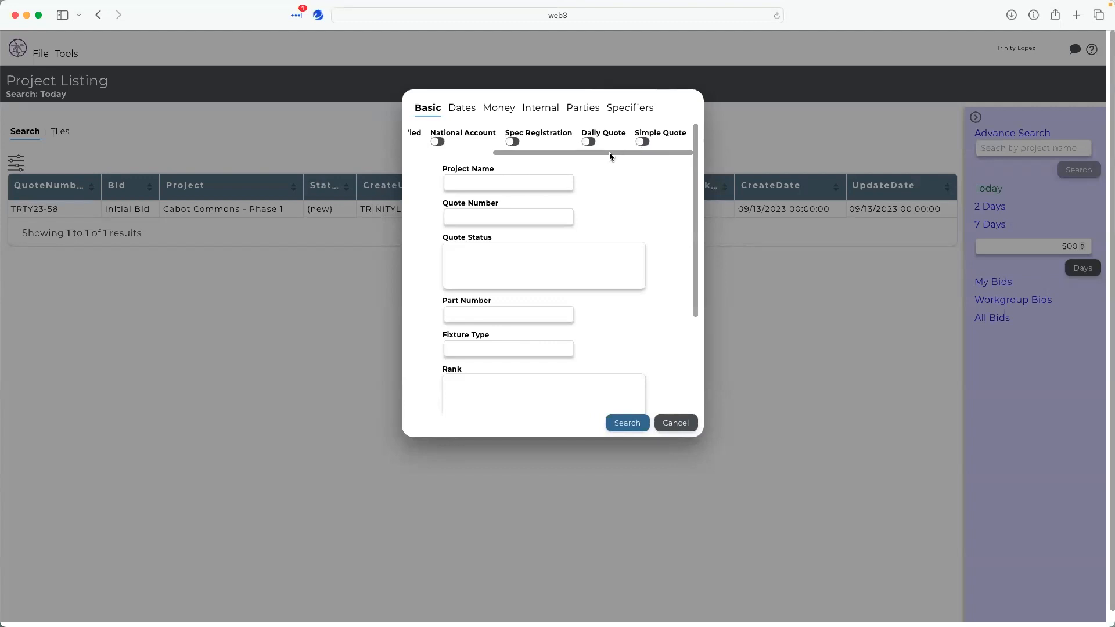
pyautogui.moveTo(609, 152); pyautogui.dragTo(485, 155)
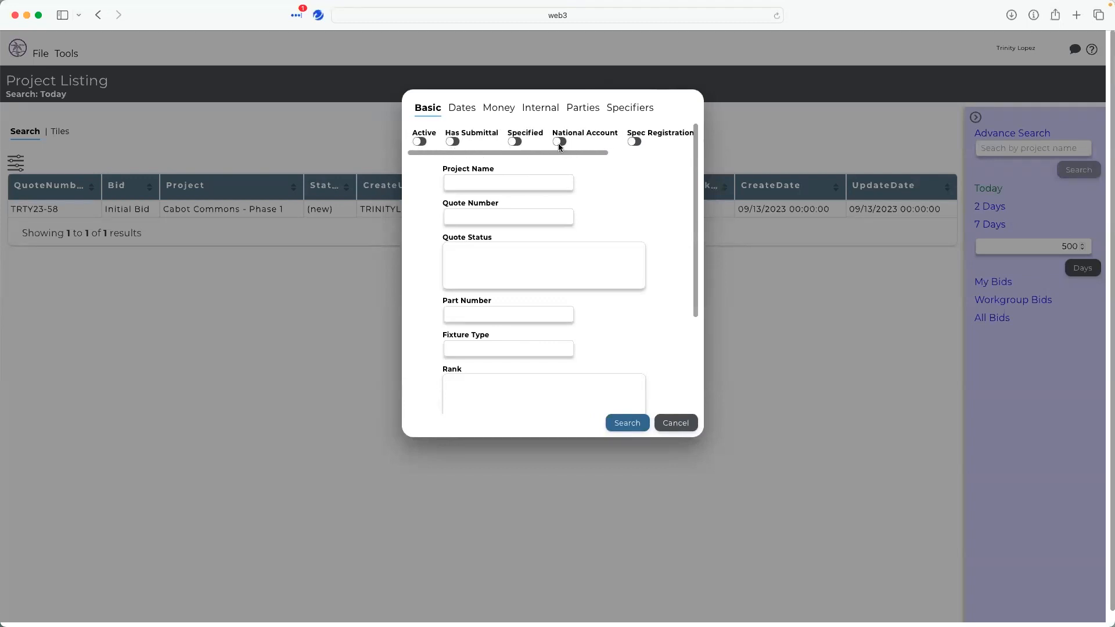
pyautogui.click(464, 112)
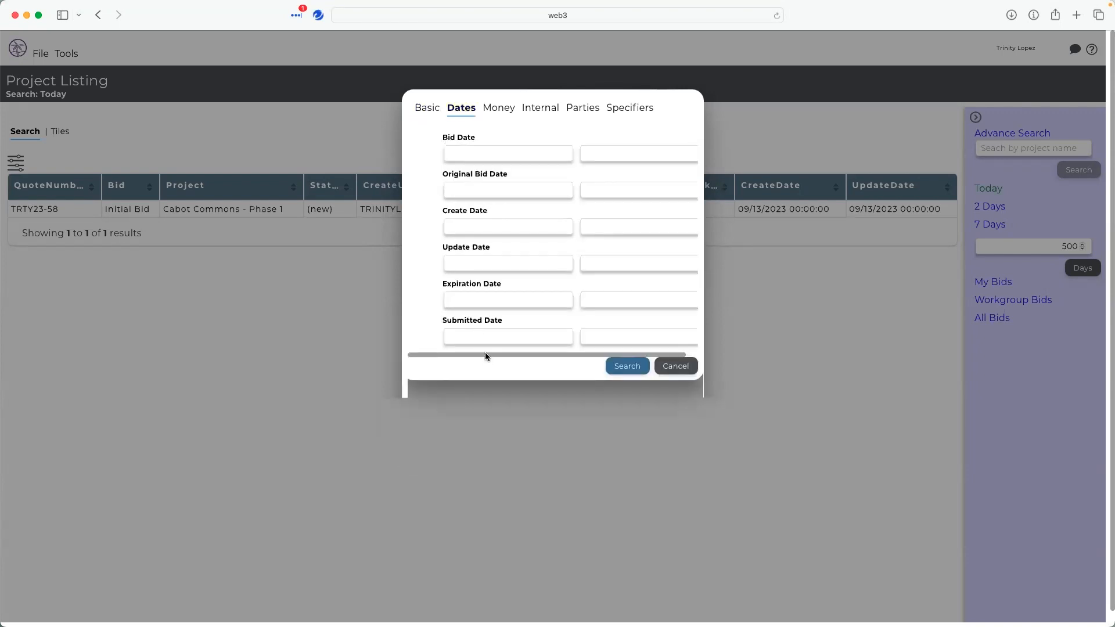
pyautogui.moveTo(486, 353); pyautogui.dragTo(524, 351)
pyautogui.click(484, 156)
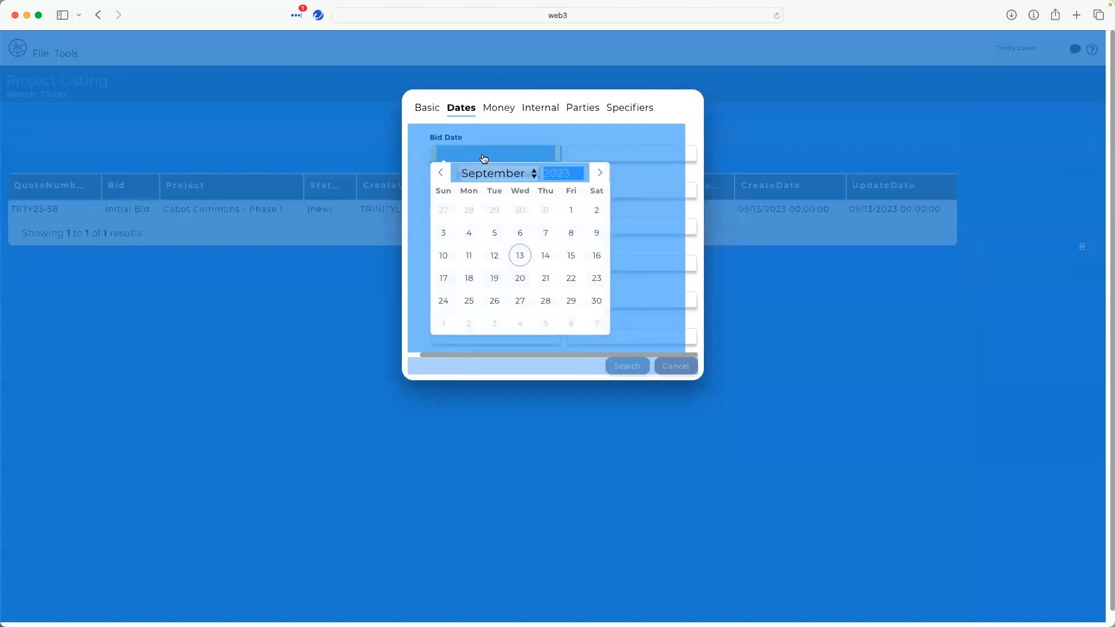
pyautogui.click(488, 131)
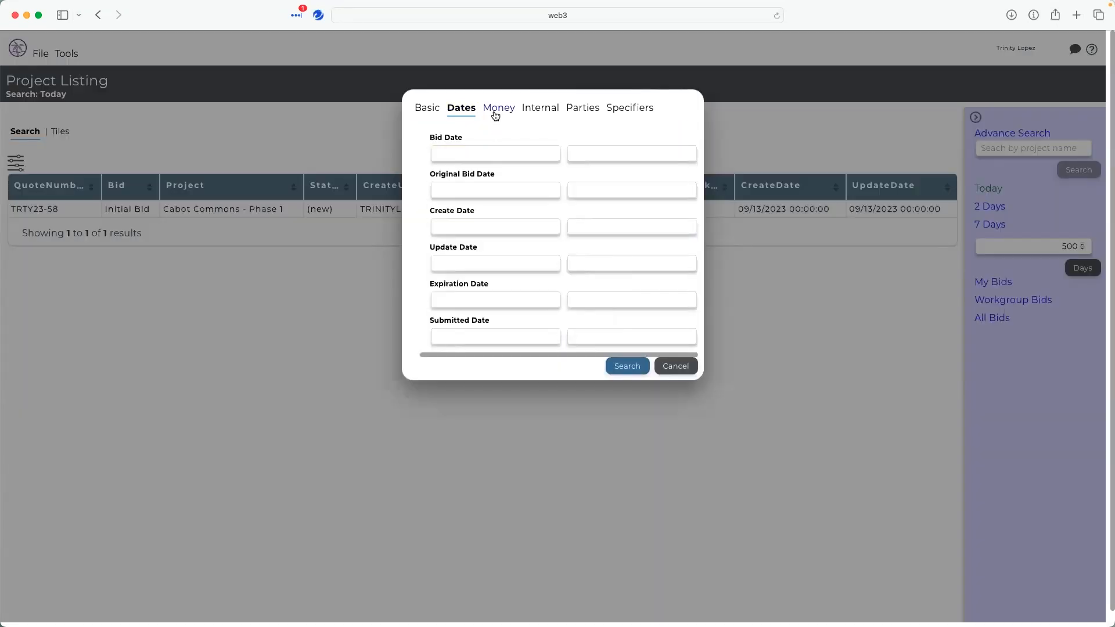
# - Examine the Money filter tab of the advanced search
pyautogui.click(495, 114)
pyautogui.moveTo(499, 410); pyautogui.dragTo(558, 411)
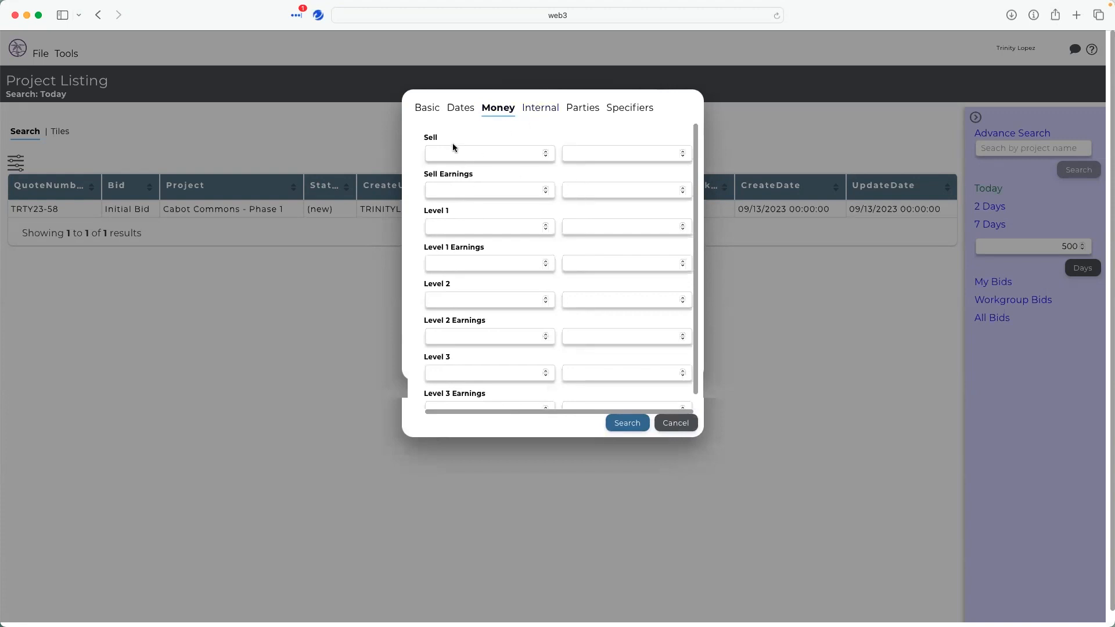
pyautogui.click(554, 114)
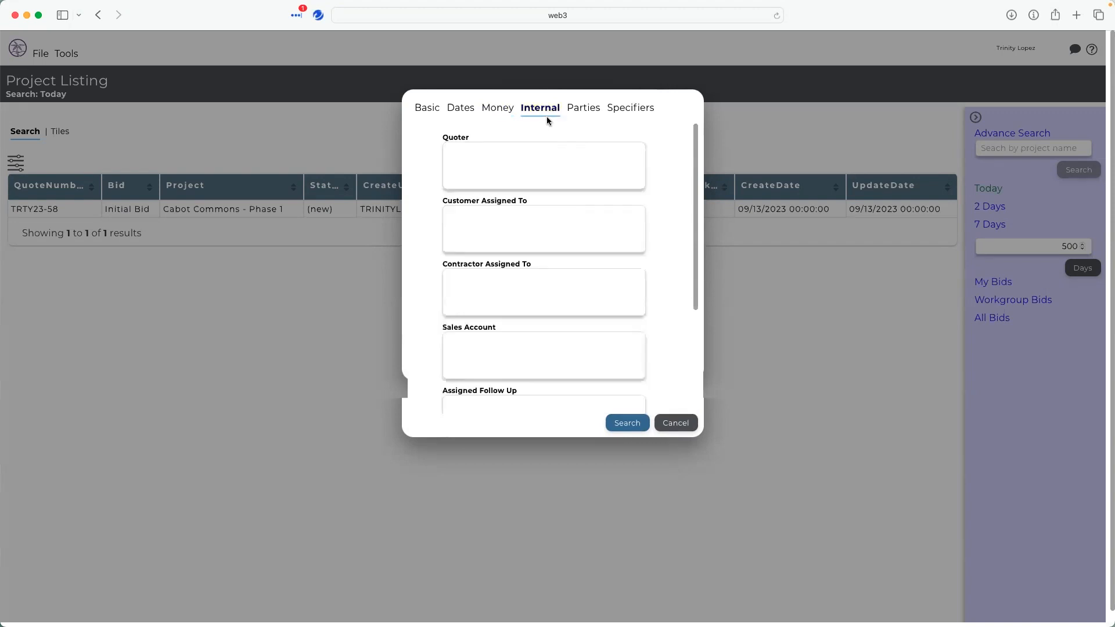
# - Add a quoter to the Quoter filter on the Internal tab and remove it again
pyautogui.click(467, 151)
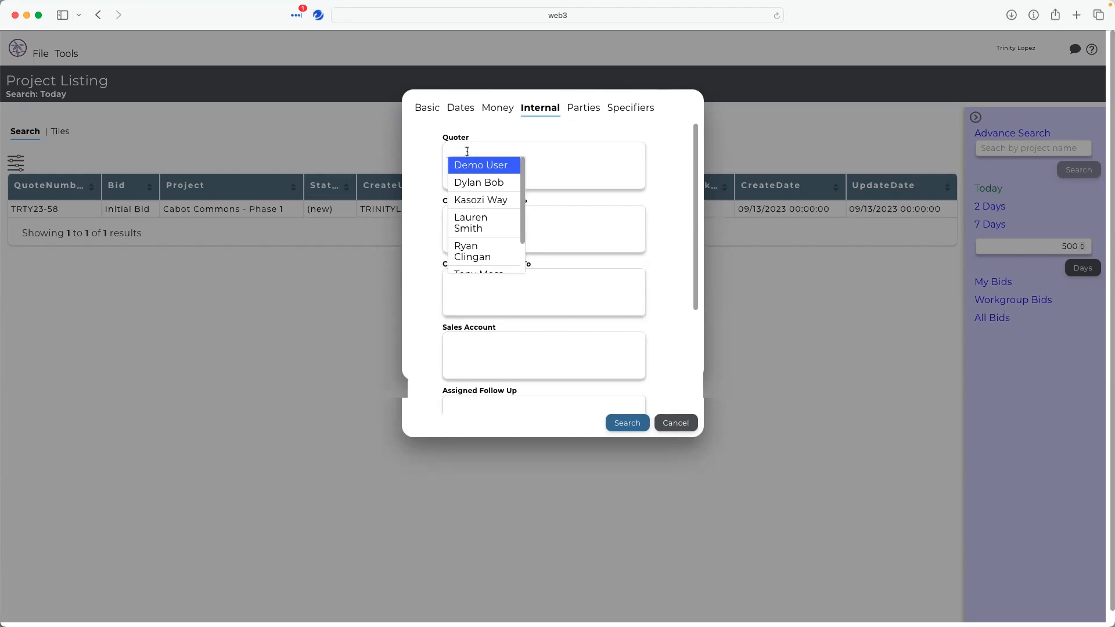
pyautogui.scroll(-2, 462, 189)
pyautogui.scroll(2, 463, 188)
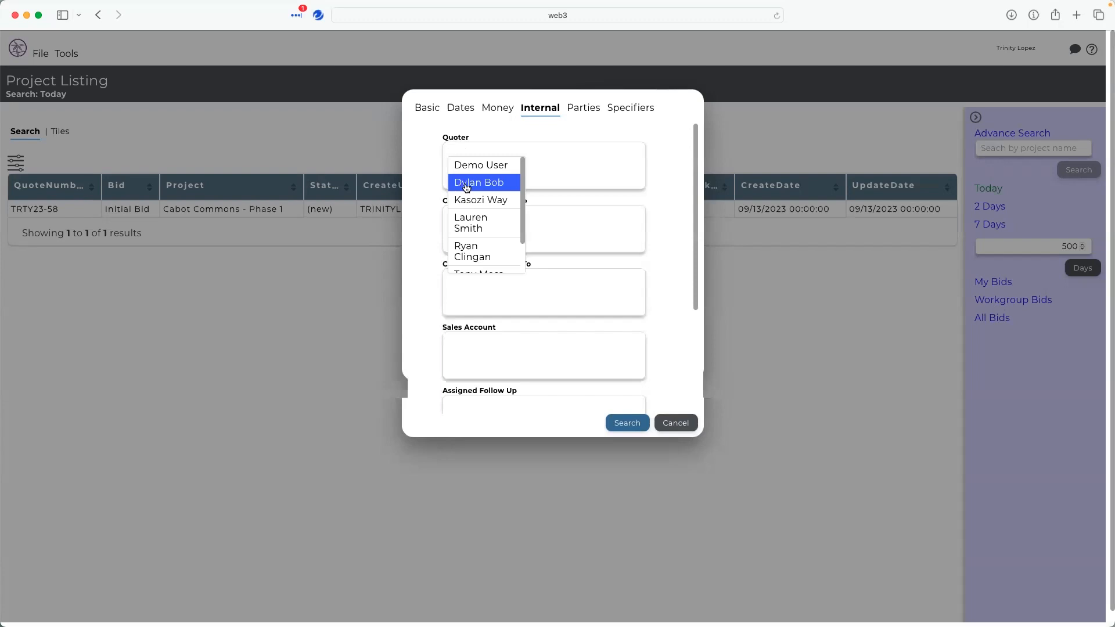
pyautogui.write('tony')
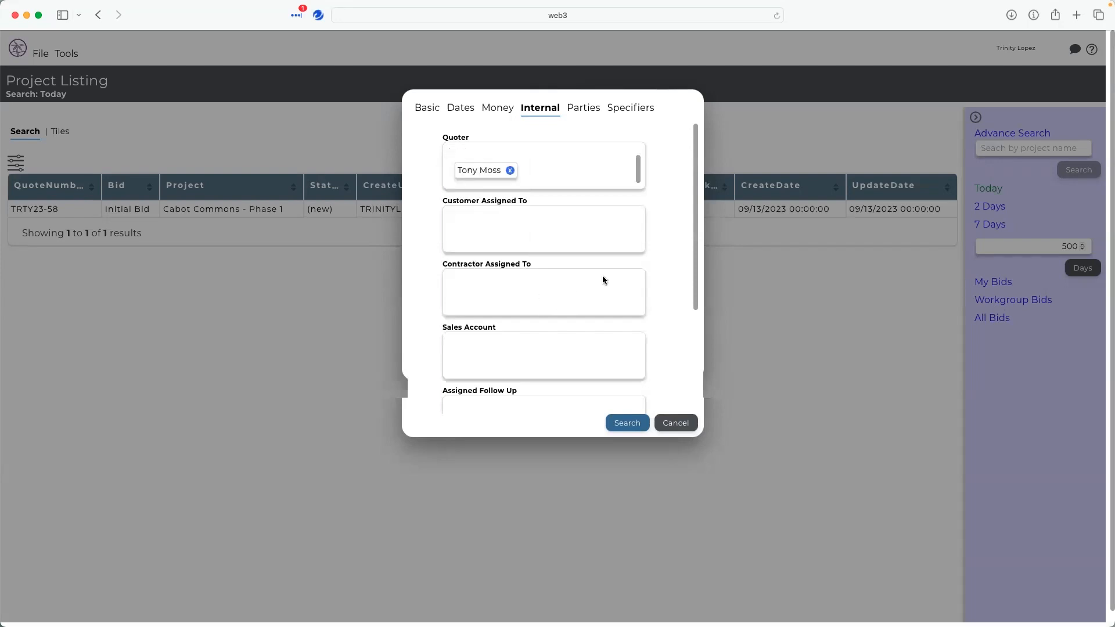
pyautogui.click(510, 170)
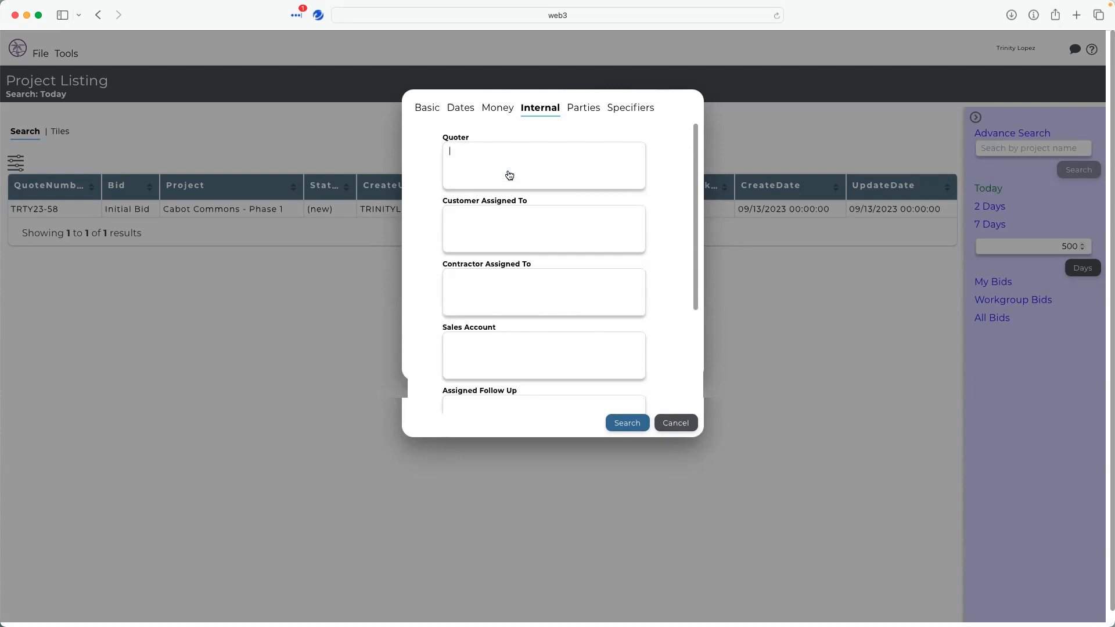
# - Examine the Parties and Specifiers filter tabs, then cancel the advanced search
pyautogui.click(579, 113)
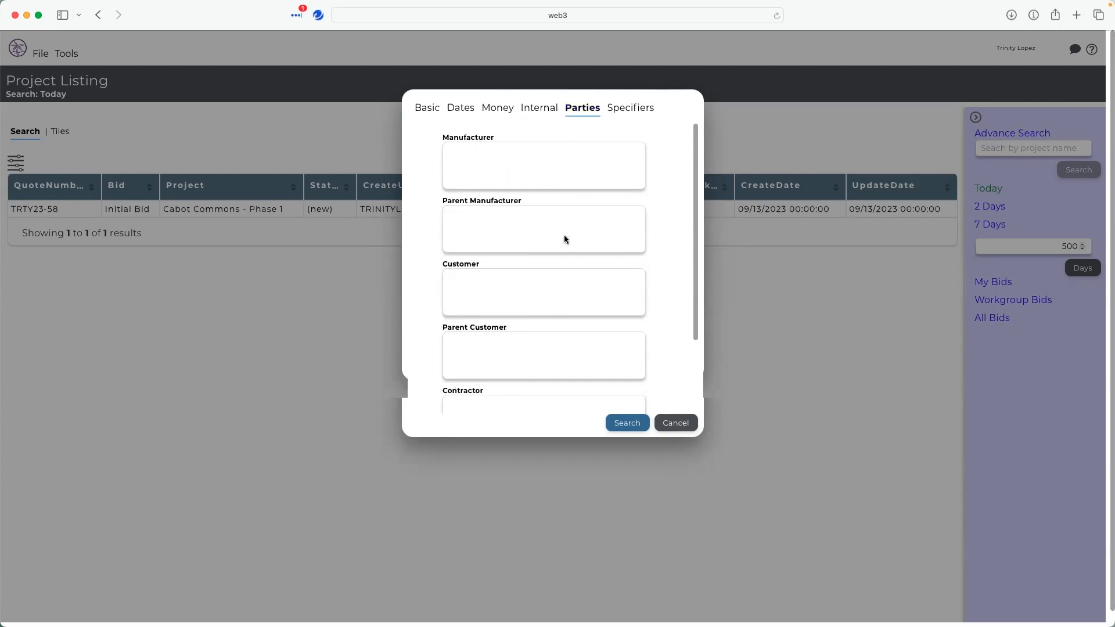
pyautogui.scroll(-4, 594, 264)
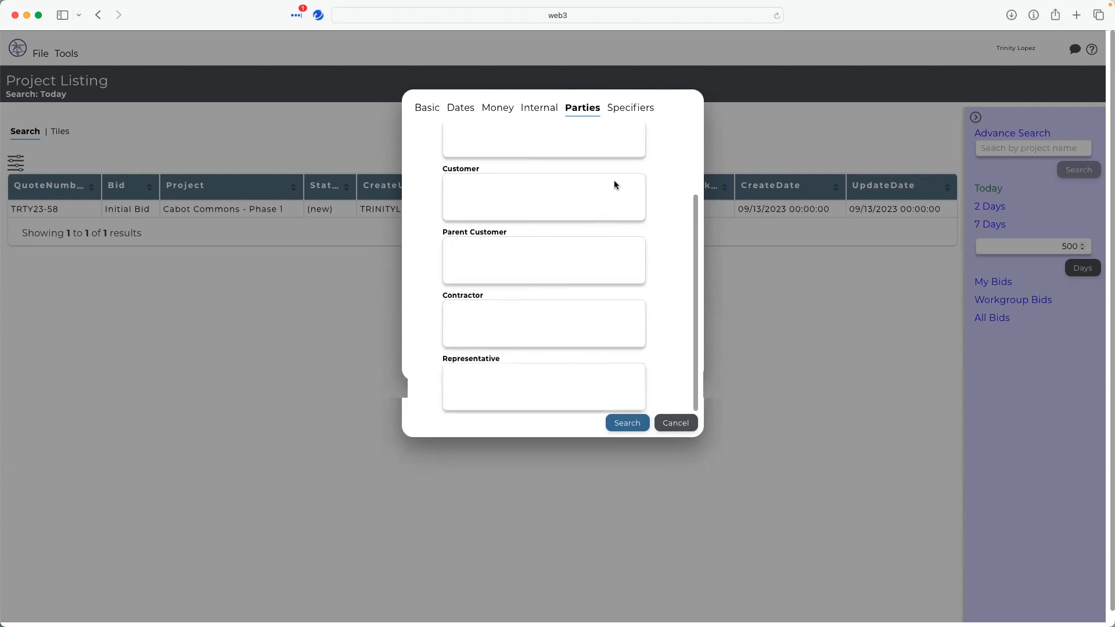
pyautogui.click(627, 113)
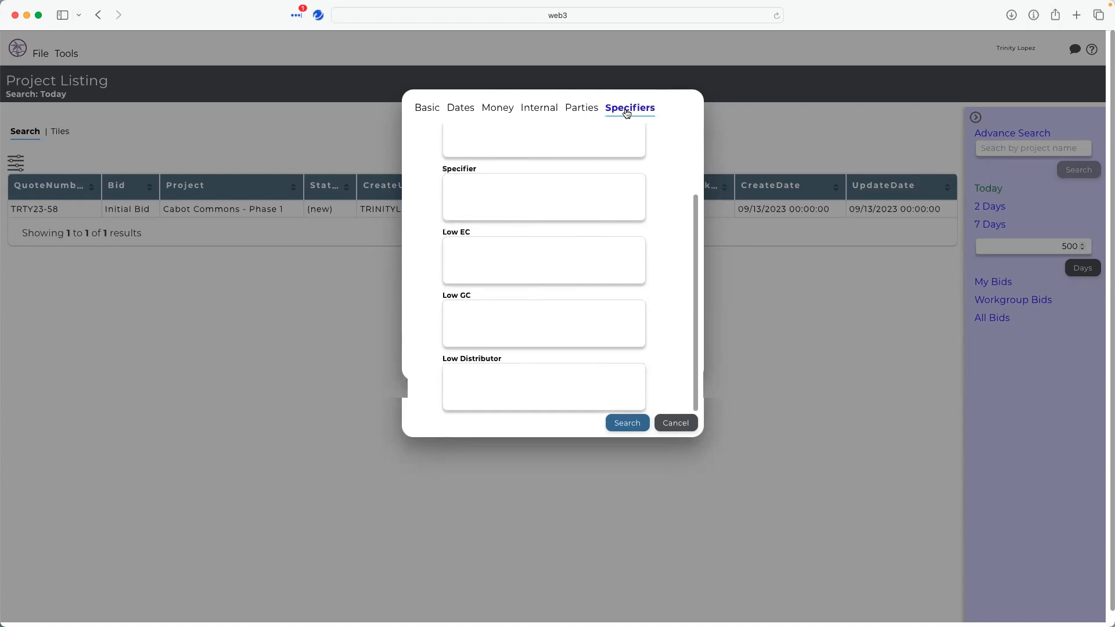
pyautogui.scroll(4, 476, 196)
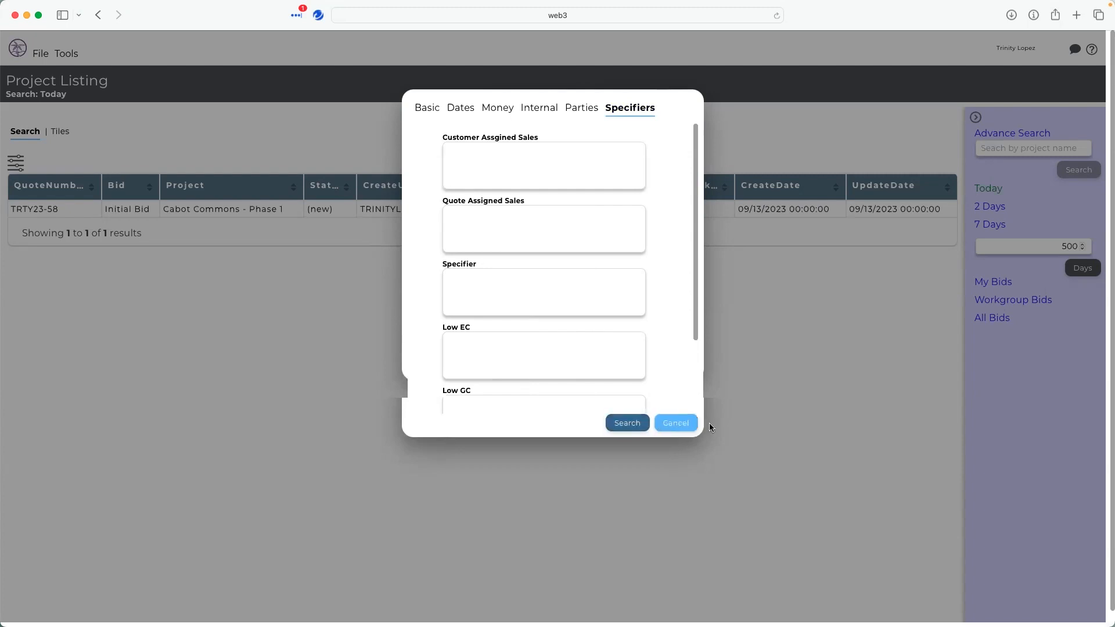
pyautogui.click(668, 427)
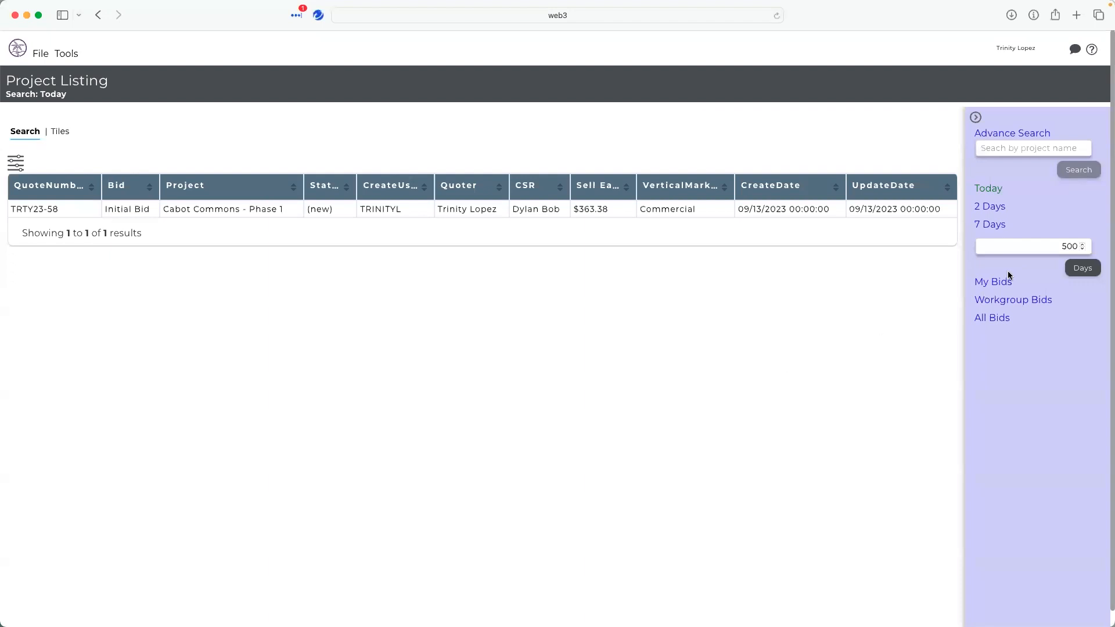
# - List projects from the last 7 days, then the last 500 days, and page through the results
pyautogui.click(997, 228)
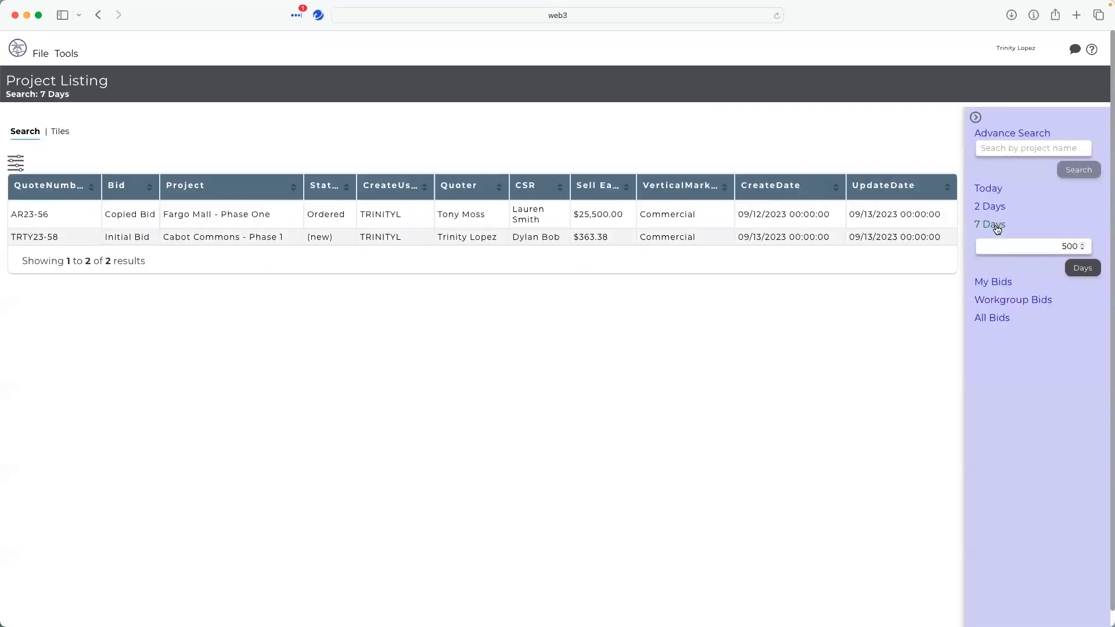
pyautogui.click(1080, 269)
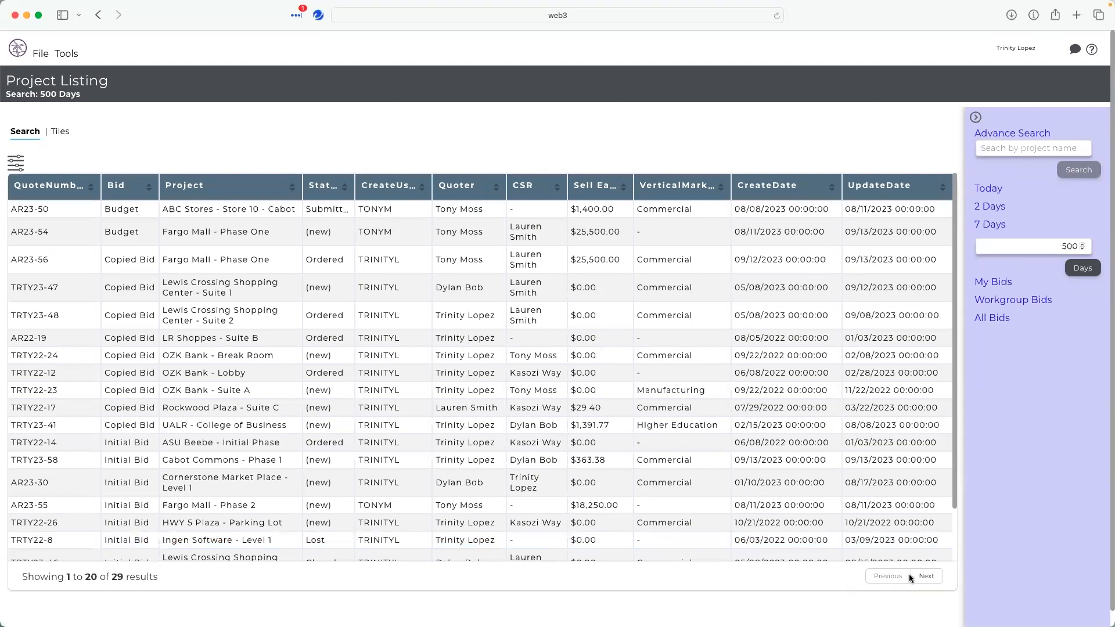
pyautogui.click(924, 577)
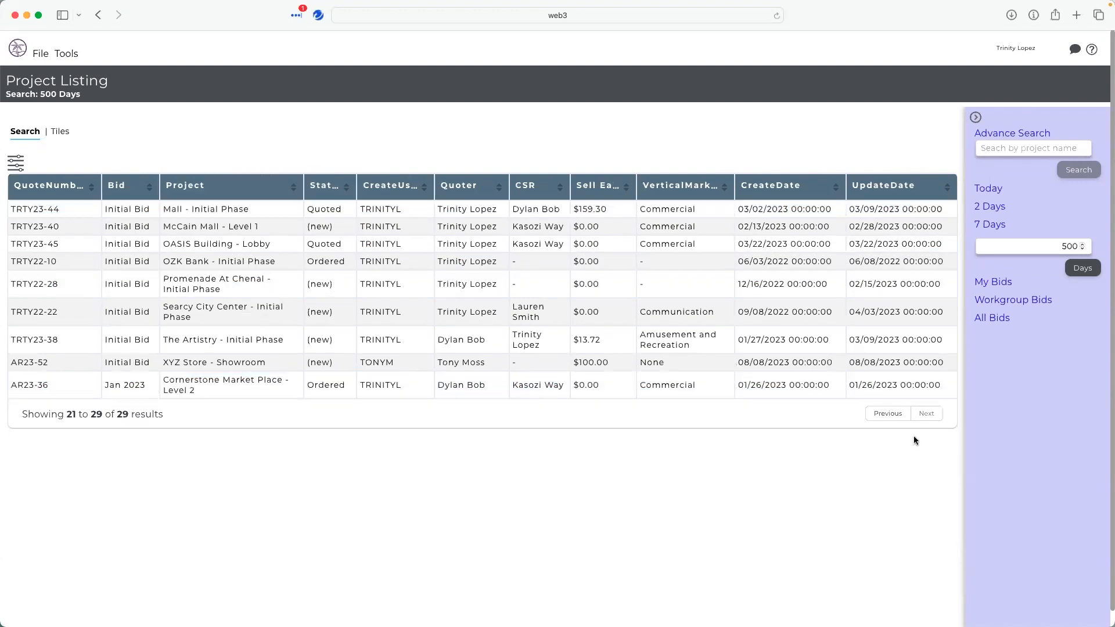
pyautogui.click(885, 414)
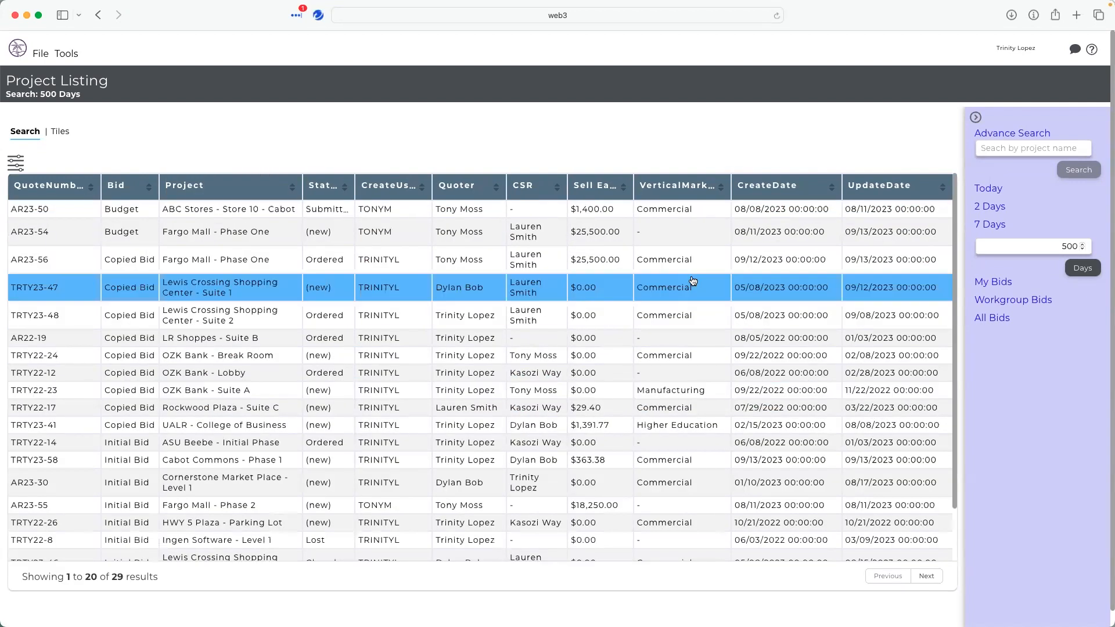
# - Sort the project listing by Sell Earn, then by CSR
pyautogui.click(623, 185)
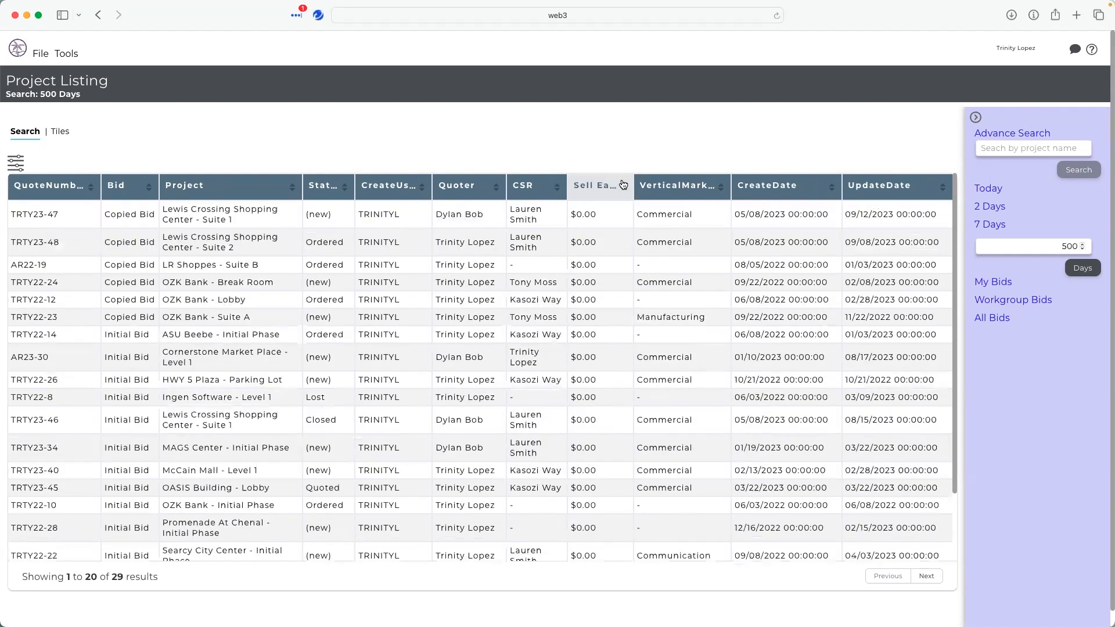
pyautogui.click(543, 186)
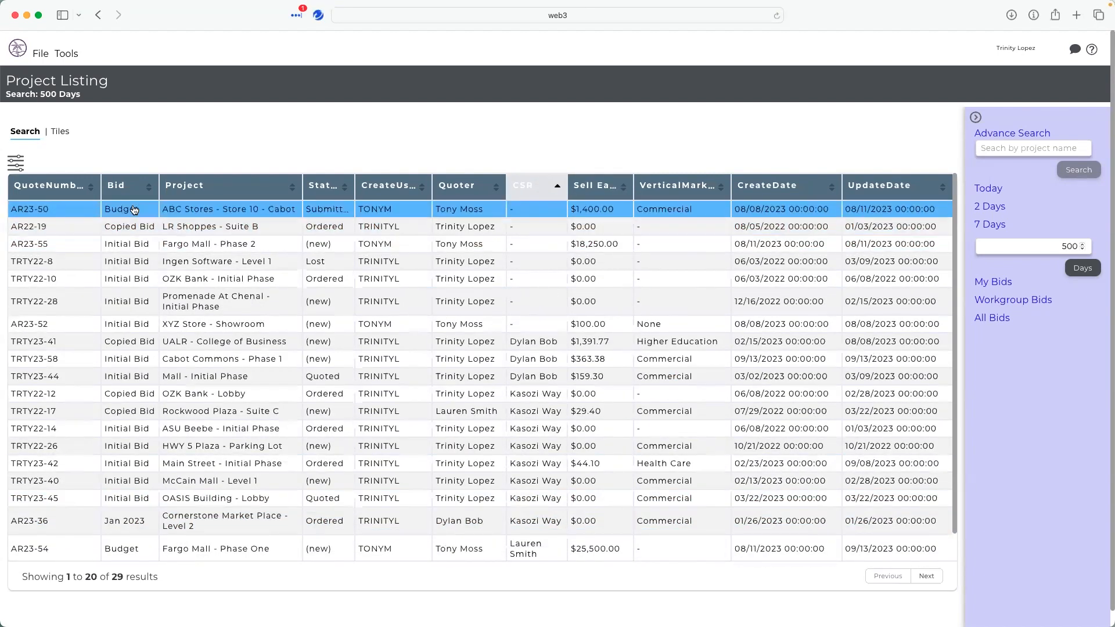
# - View the project Tiles page and return to the search listing
pyautogui.click(57, 134)
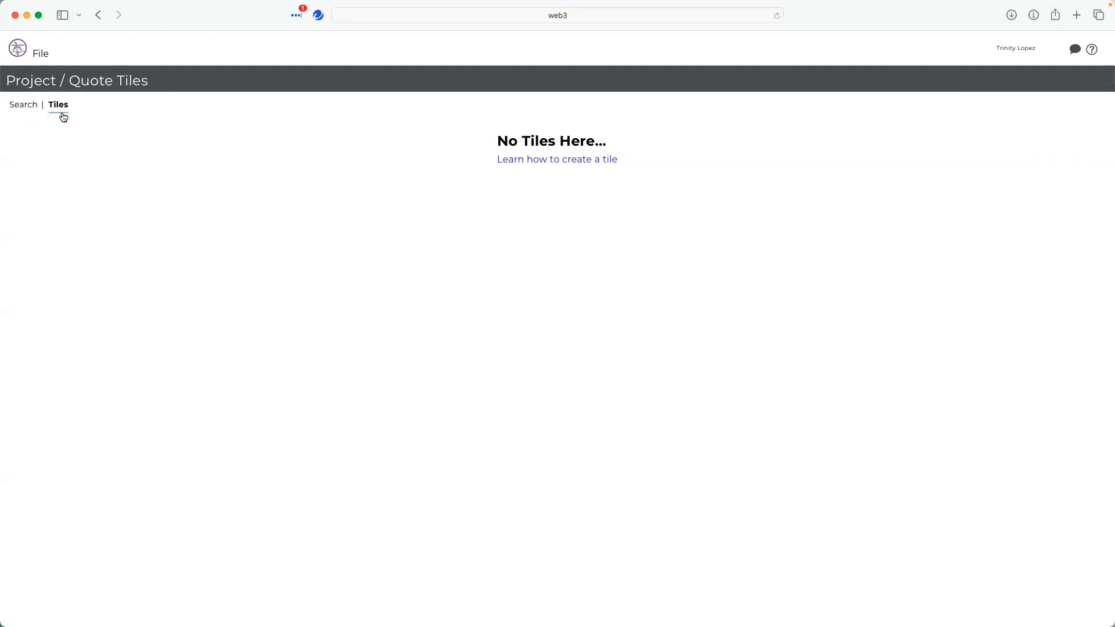
pyautogui.click(15, 111)
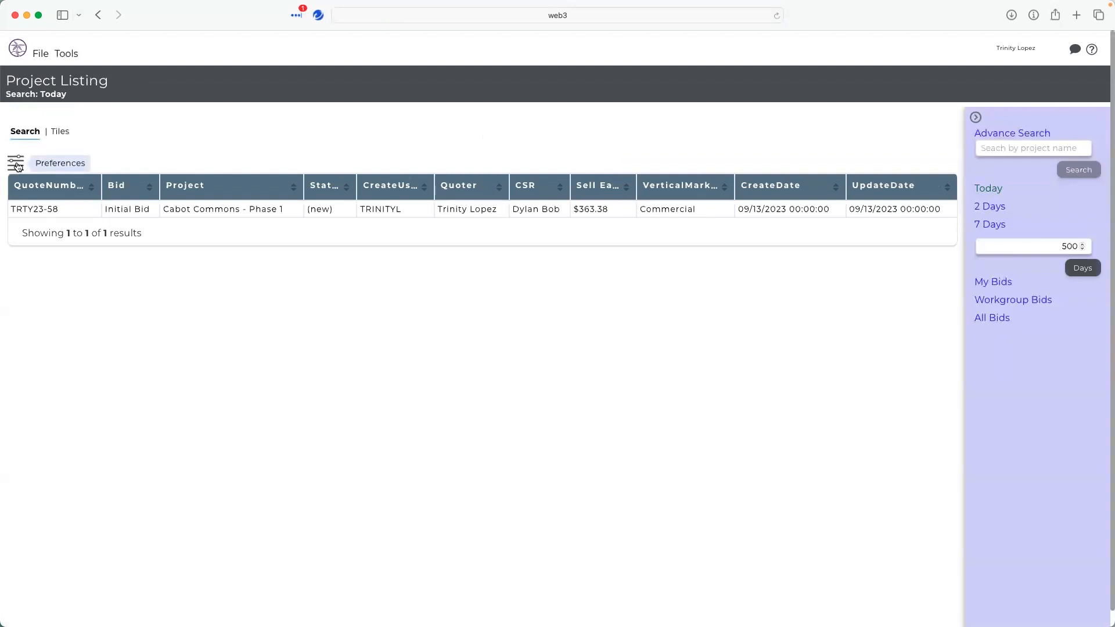
# - Add the Alias field to the visible columns, move it to the last position, and apply the preferences
pyautogui.click(16, 163)
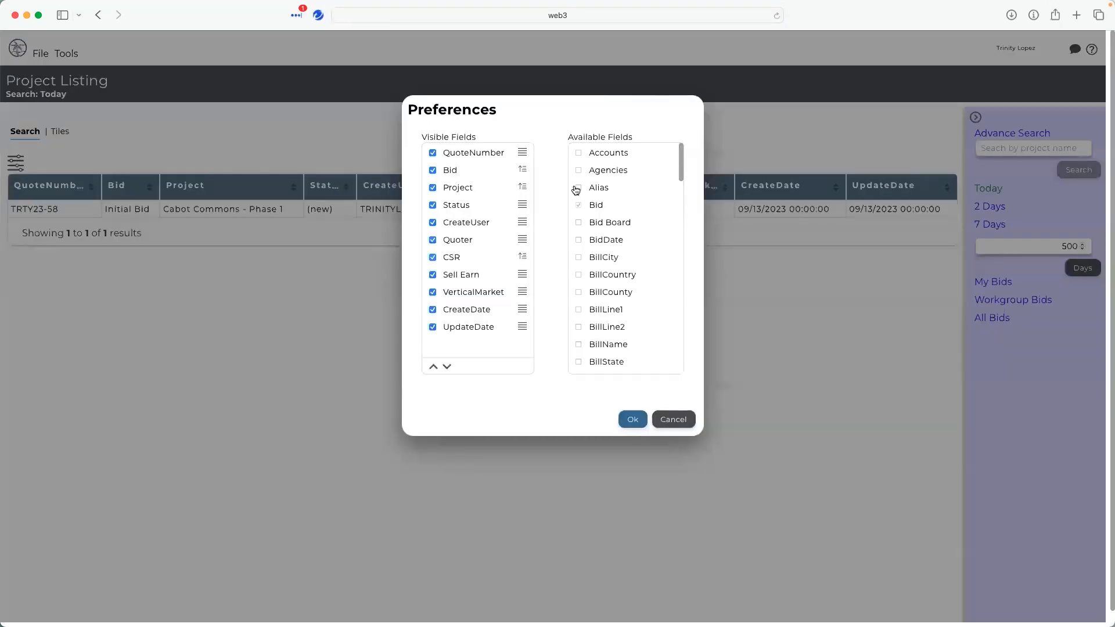
pyautogui.moveTo(598, 190); pyautogui.dragTo(531, 191)
pyautogui.moveTo(523, 347)
pyautogui.mouseDown()
pyautogui.moveTo(519, 292)
pyautogui.moveTo(516, 340)
pyautogui.mouseUp()
pyautogui.click(446, 345)
pyautogui.click(433, 367)
pyautogui.click(433, 367)
pyautogui.click(433, 367)
pyautogui.click(432, 368)
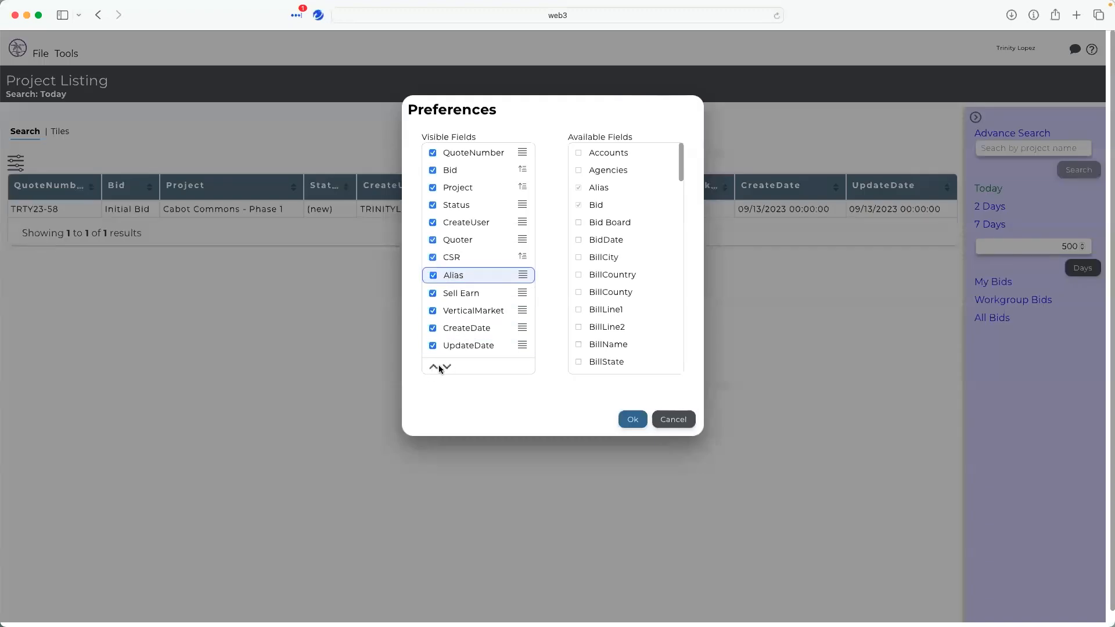
pyautogui.click(447, 366)
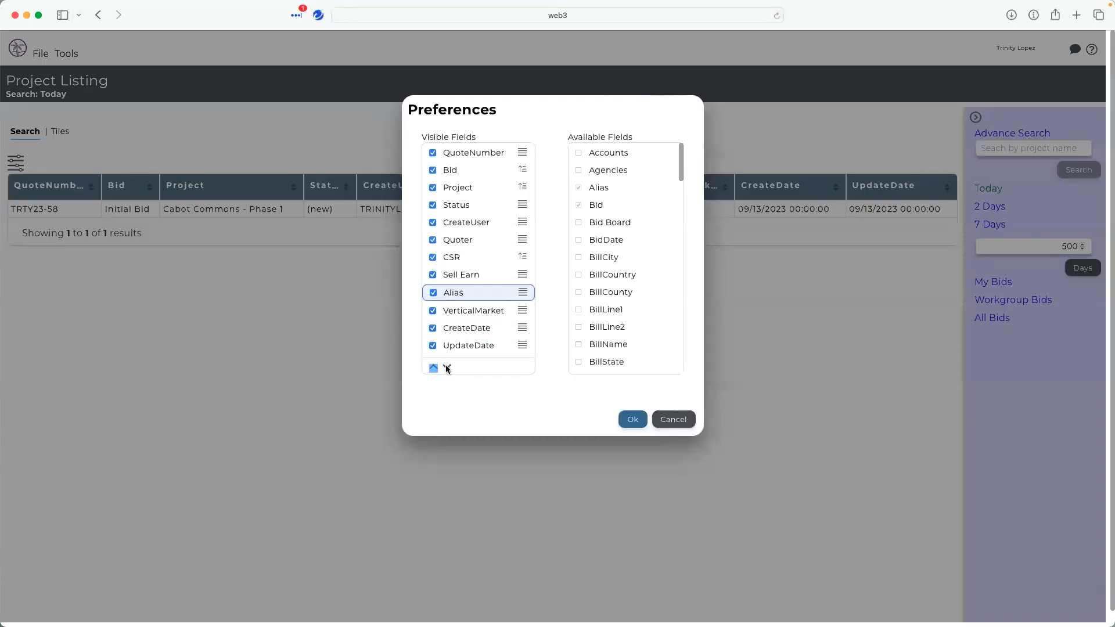
pyautogui.click(633, 420)
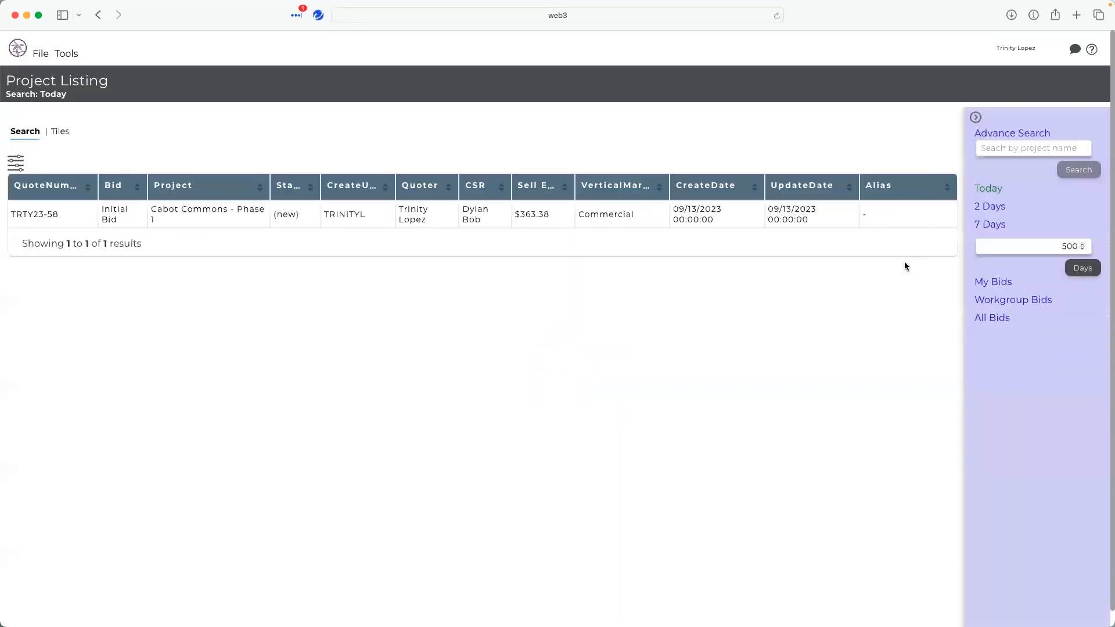
# - Open the project Configuration dialog
pyautogui.click(60, 54)
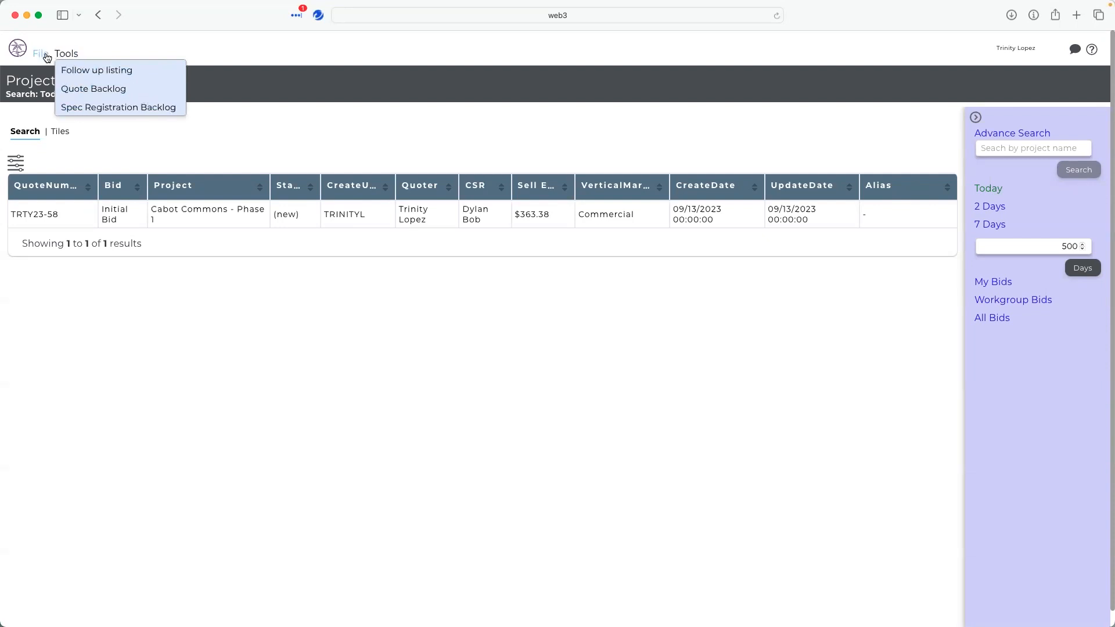
pyautogui.click(47, 57)
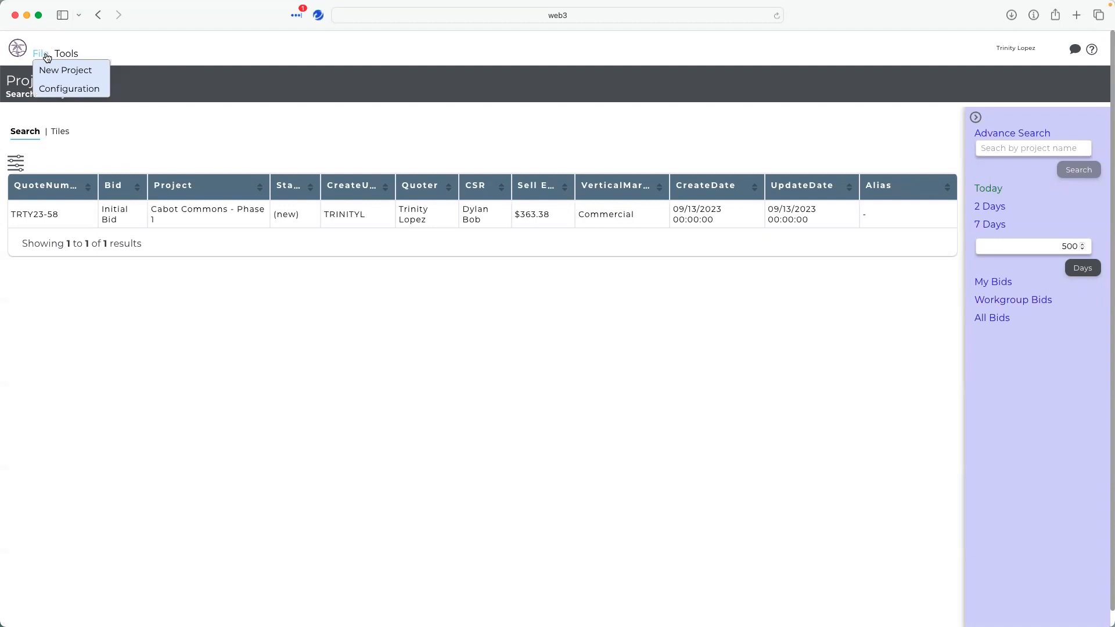
pyautogui.click(51, 91)
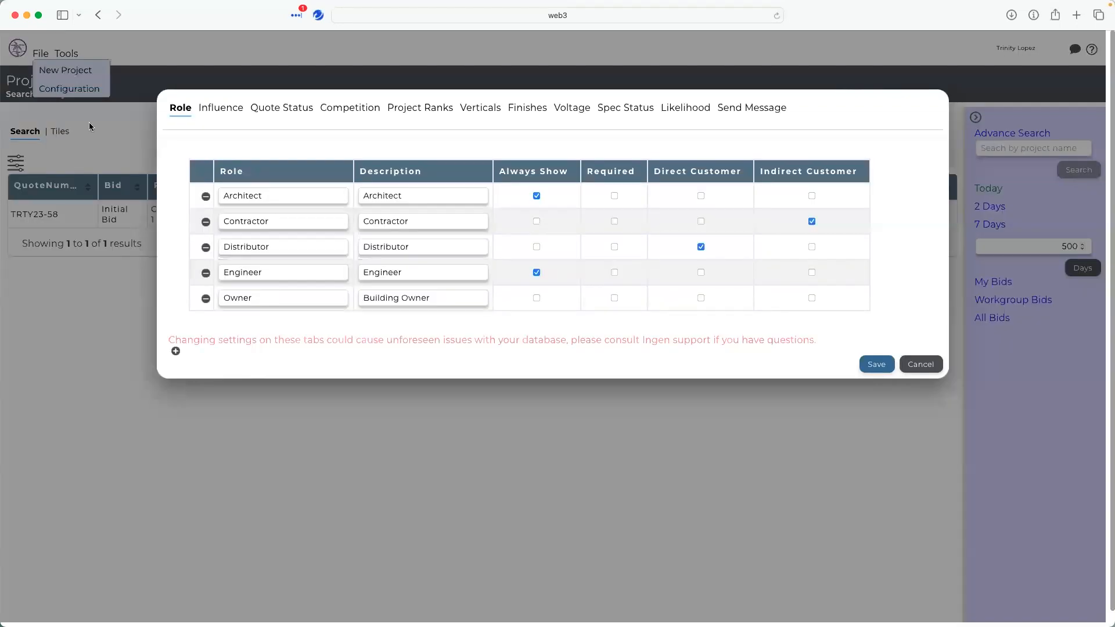
# - Review the Influence, Quote Status and Send Message configuration tabs, including the Quote, BOM, Breakout, Office and Spec templates, then close the dialog
pyautogui.click(212, 116)
pyautogui.click(274, 116)
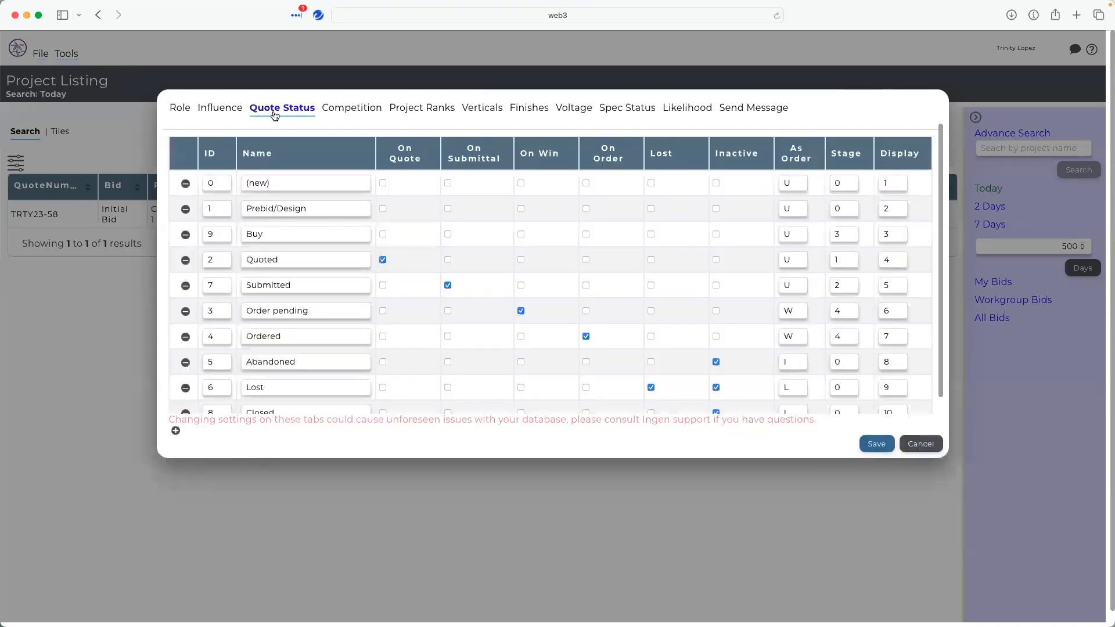
pyautogui.click(753, 114)
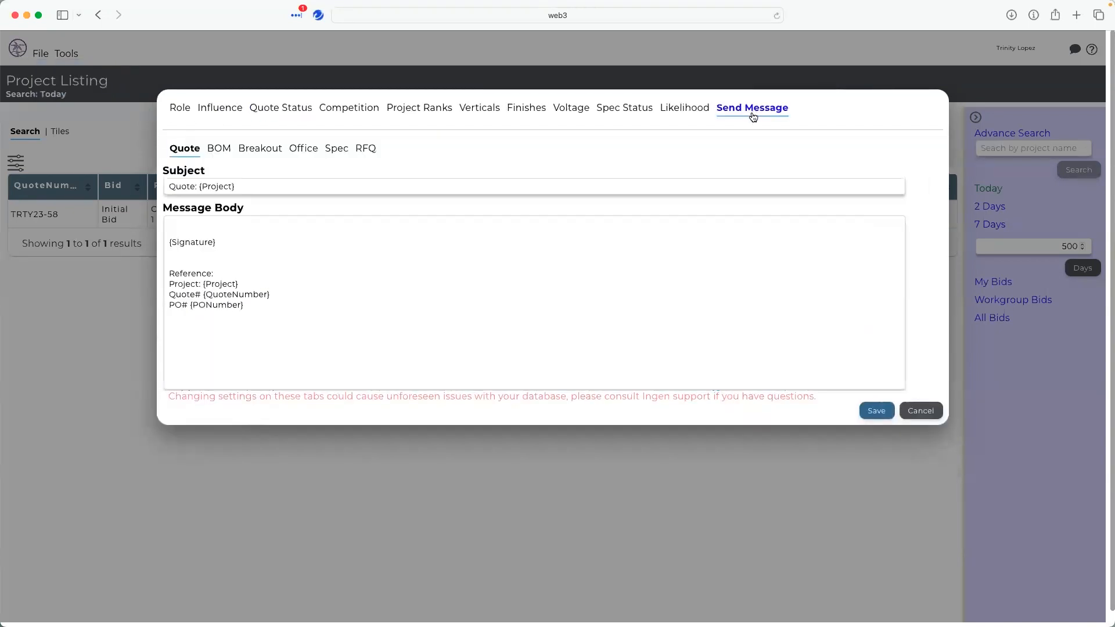
pyautogui.click(217, 152)
pyautogui.click(243, 153)
pyautogui.click(300, 154)
pyautogui.click(337, 155)
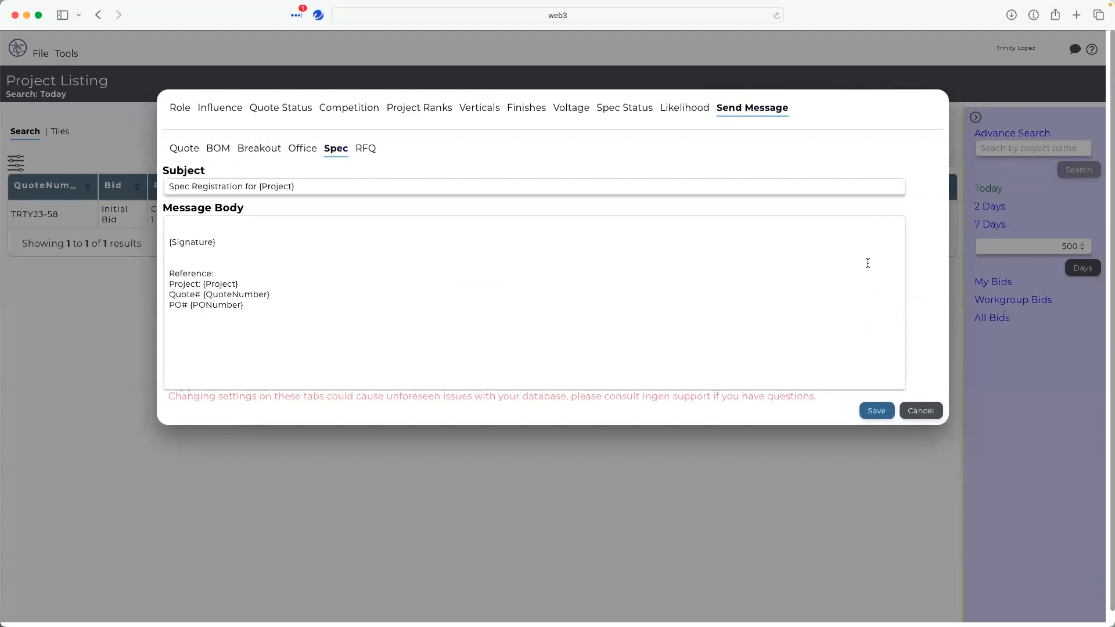
pyautogui.click(875, 412)
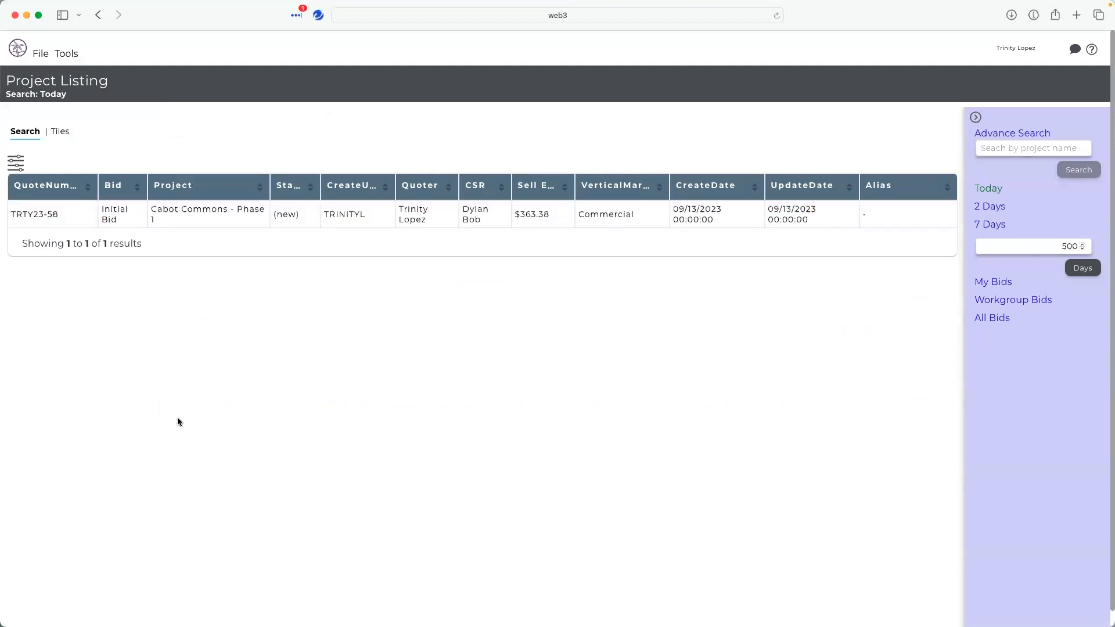
# - Start a new project and name it Projects Webinar
pyautogui.click(42, 54)
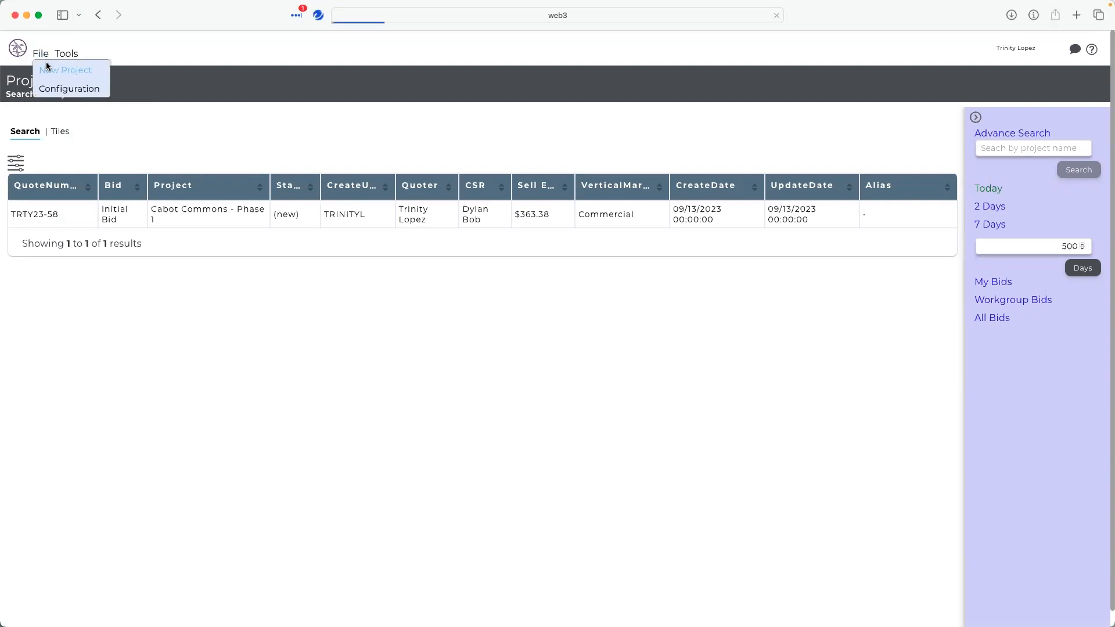
pyautogui.click(47, 68)
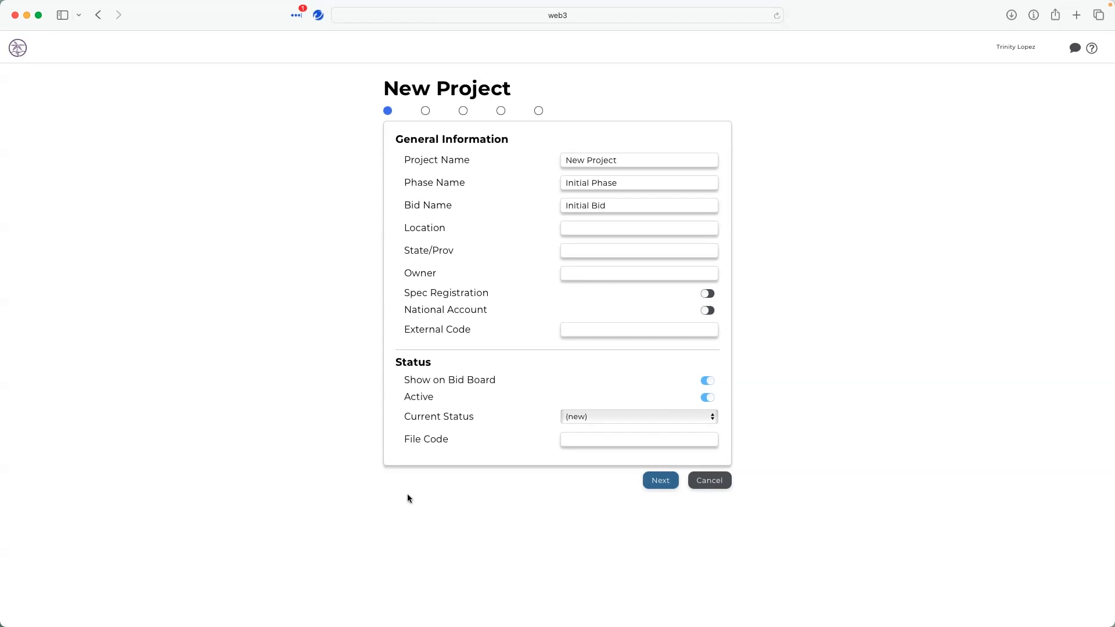
pyautogui.click(650, 161)
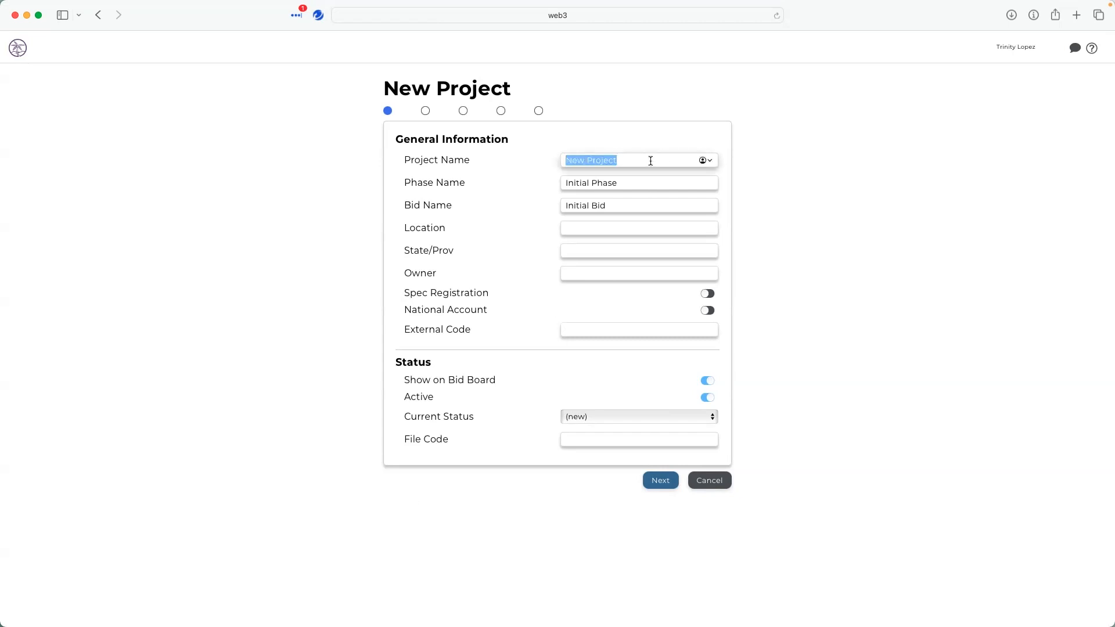
pyautogui.write('Projects Webinar')
pyautogui.click(661, 481)
pyautogui.click(501, 110)
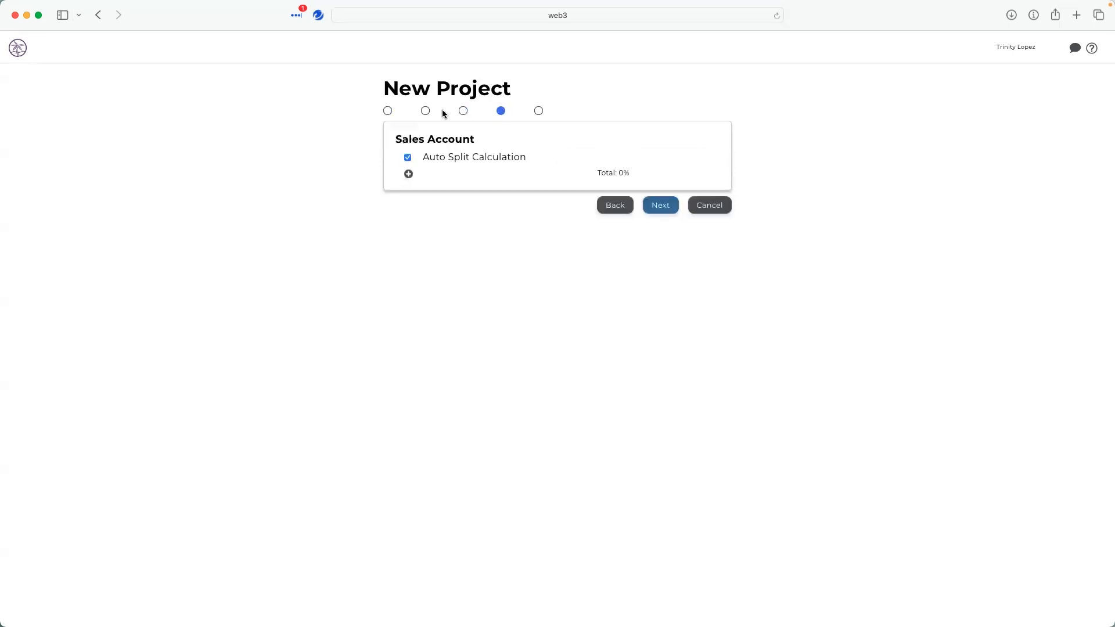
pyautogui.click(388, 111)
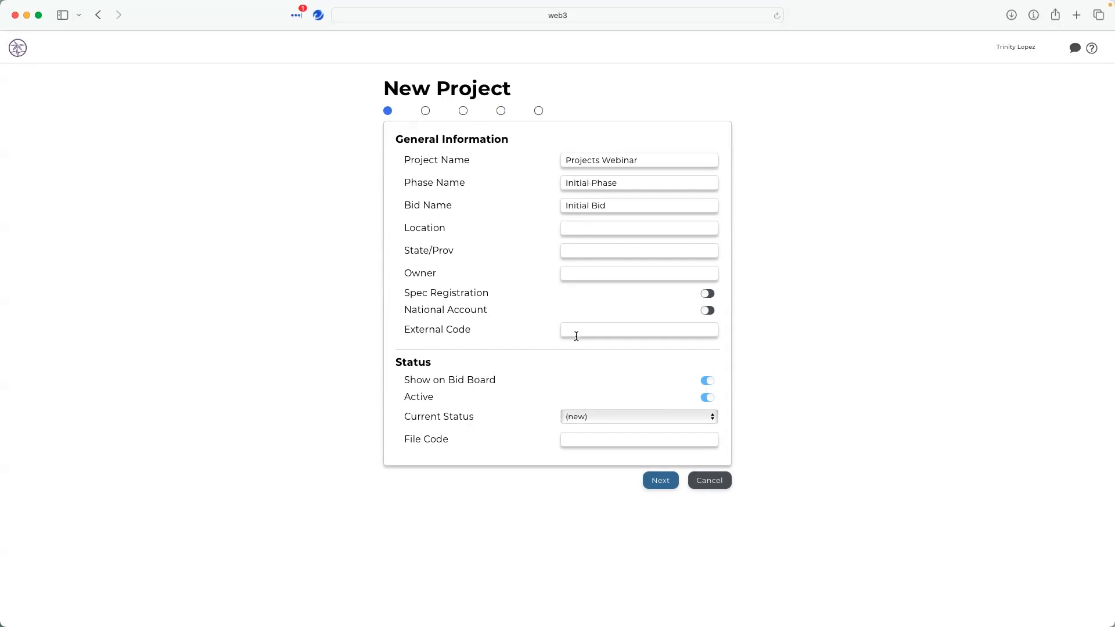
# - Continue to the Planning page and set the vertical market to Commercial
pyautogui.click(666, 481)
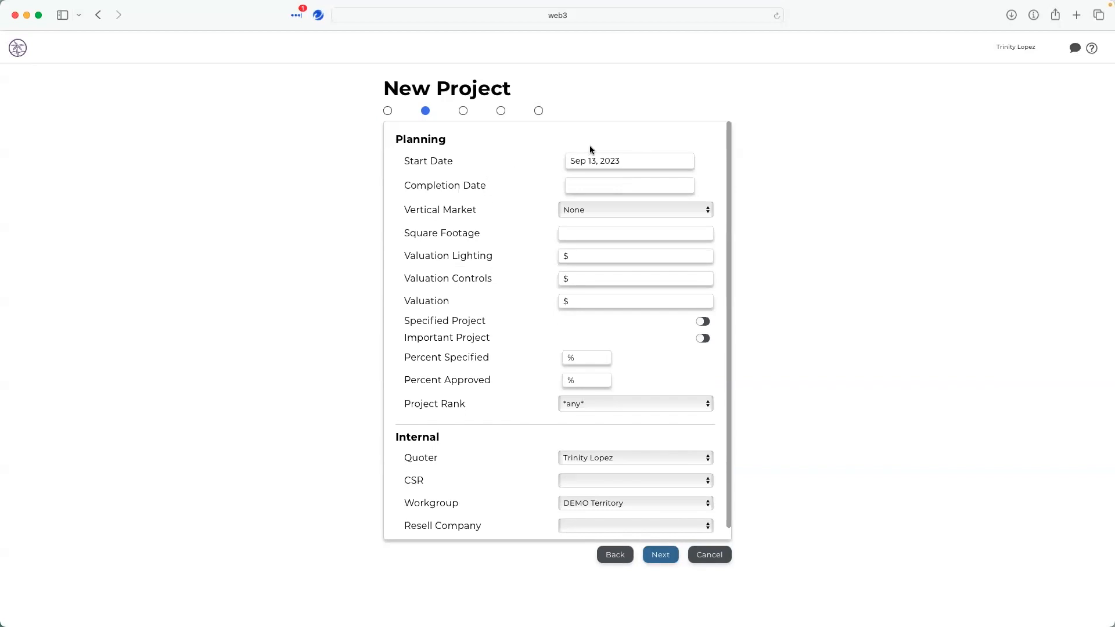
pyautogui.click(568, 211)
pyautogui.click(577, 235)
pyautogui.scroll(-1, 489, 343)
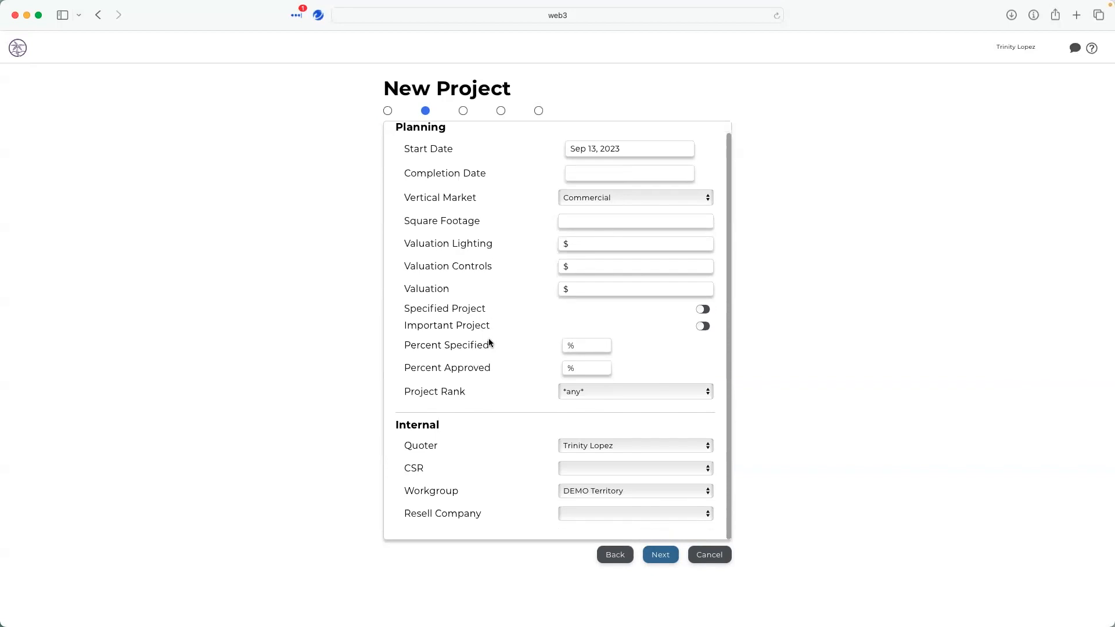
# - Set the project rank to Huge Opportunity, assign a CSR, and continue to the Specifiers page
pyautogui.click(604, 392)
pyautogui.click(525, 426)
pyautogui.click(598, 470)
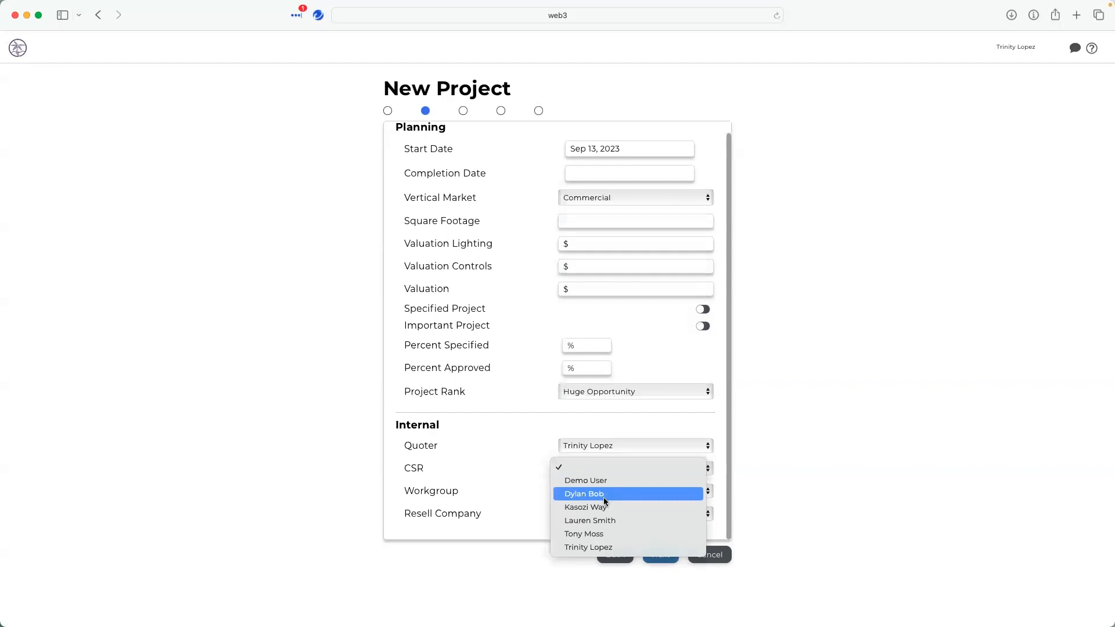
pyautogui.click(604, 495)
pyautogui.click(660, 555)
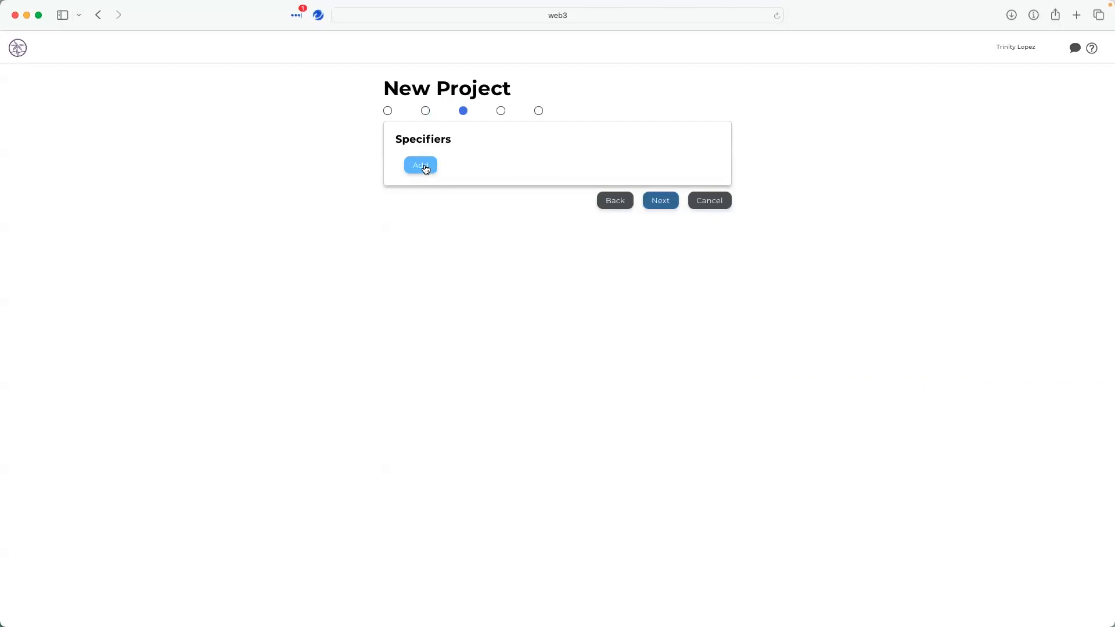
# - Add a specifier, choosing Detail Lighting Designers
pyautogui.click(425, 169)
pyautogui.click(430, 184)
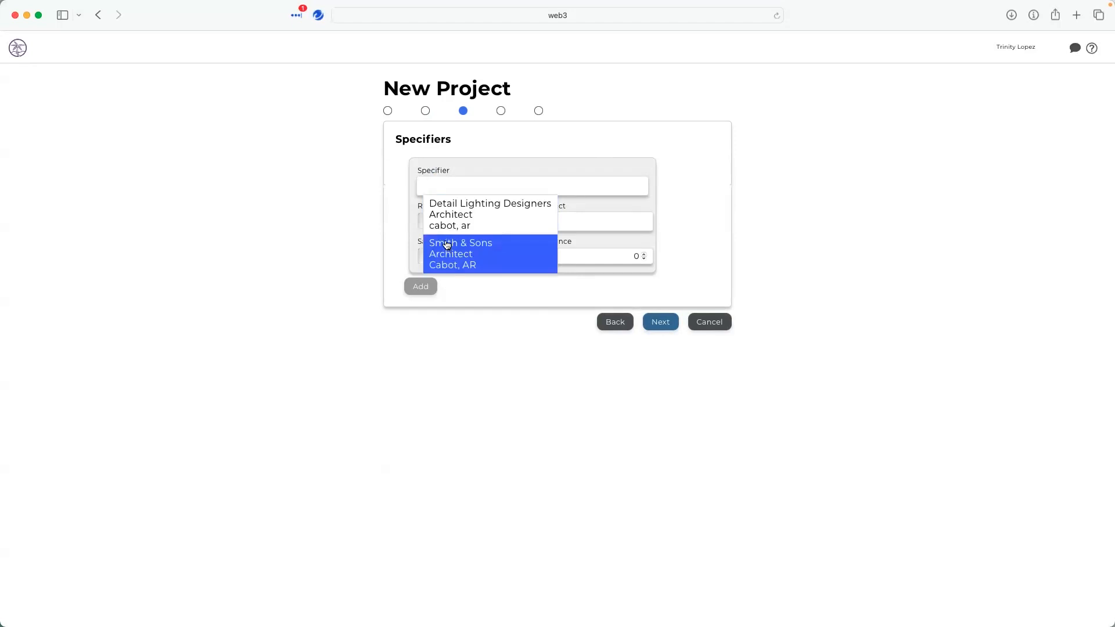
pyautogui.write('de')
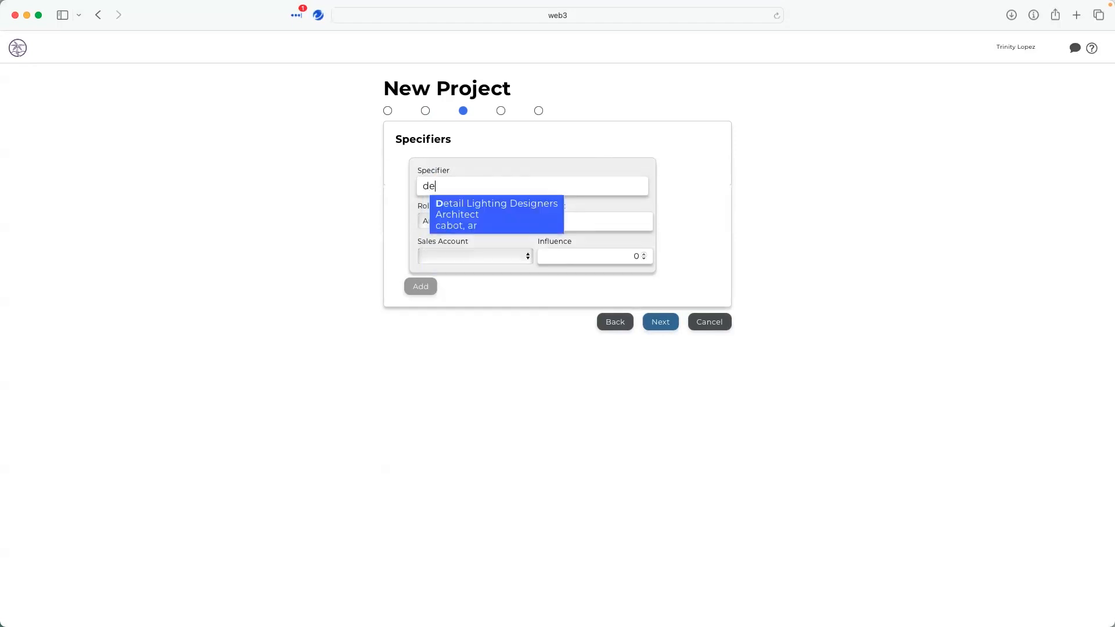
pyautogui.click(479, 208)
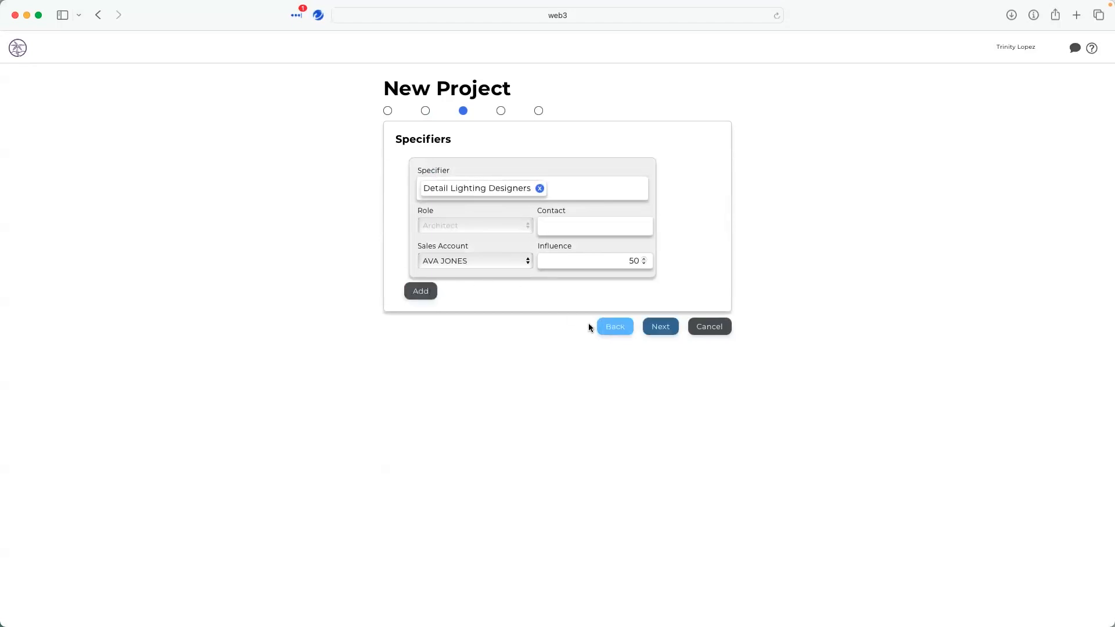
# - Add a second specifier, Smith & Sons, and continue to the Sales Account page
pyautogui.click(424, 294)
pyautogui.click(454, 313)
pyautogui.click(448, 369)
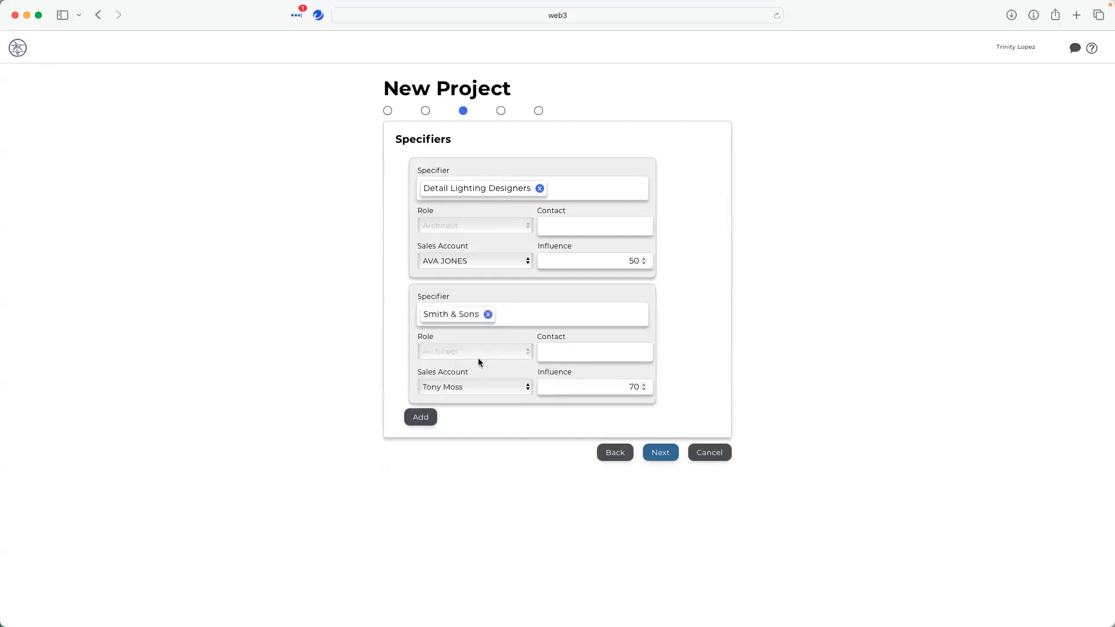
pyautogui.click(671, 454)
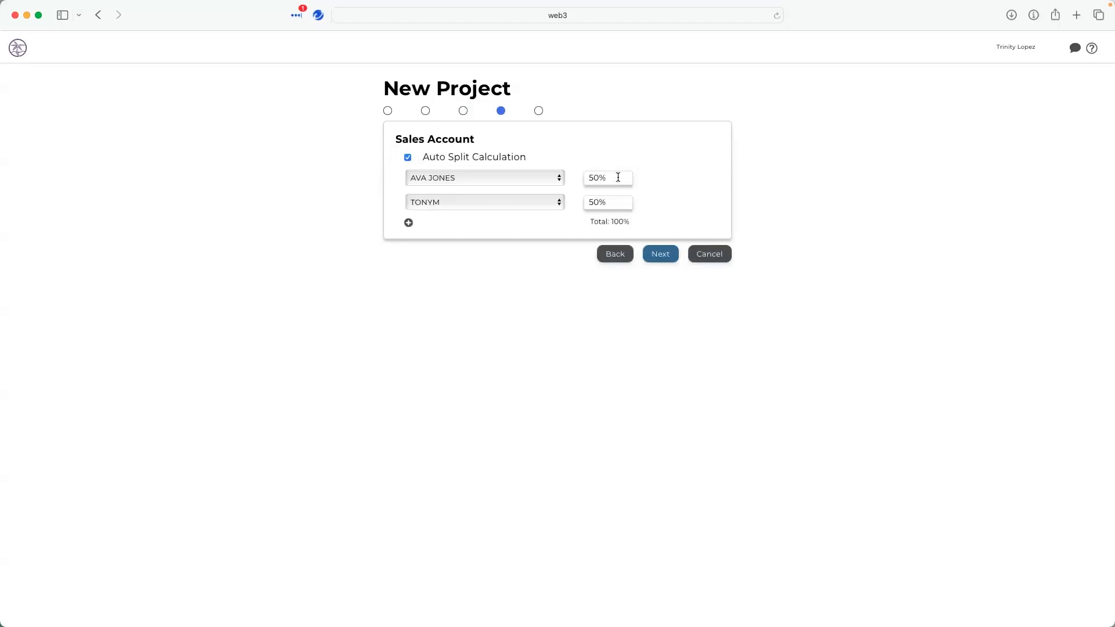
# - Continue to the search tags, turn on Green Project, and create the project
pyautogui.click(665, 254)
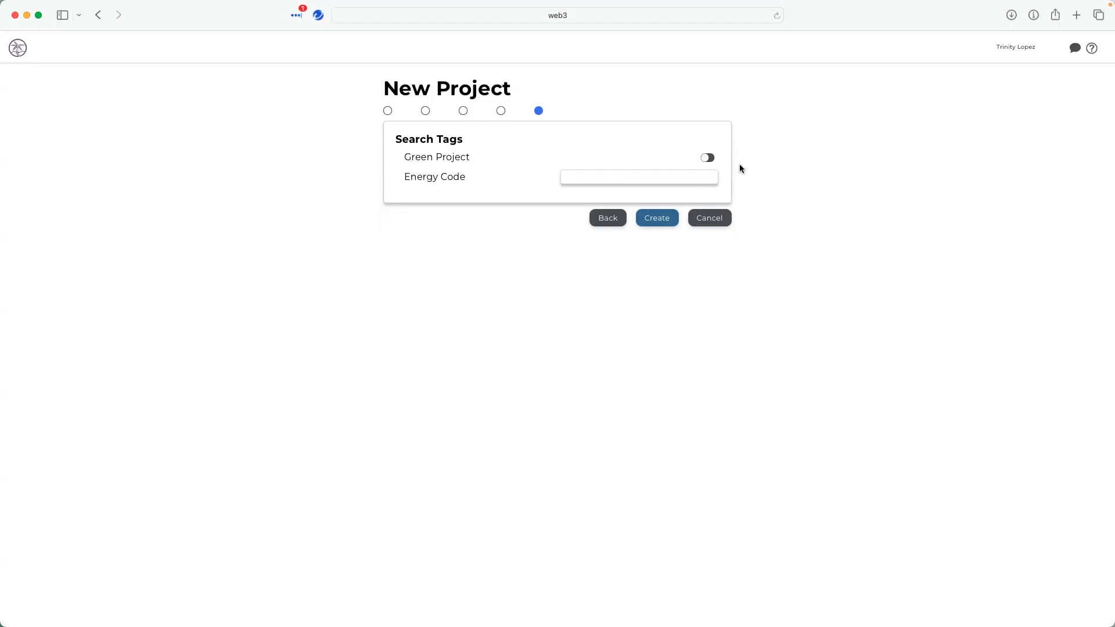
pyautogui.click(702, 158)
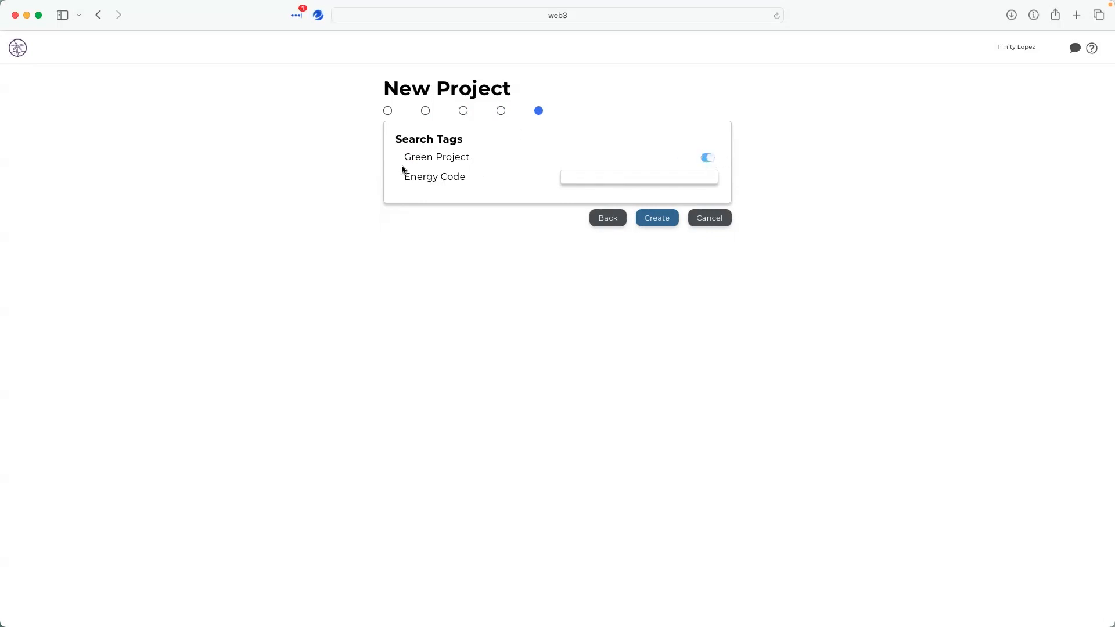
pyautogui.click(646, 226)
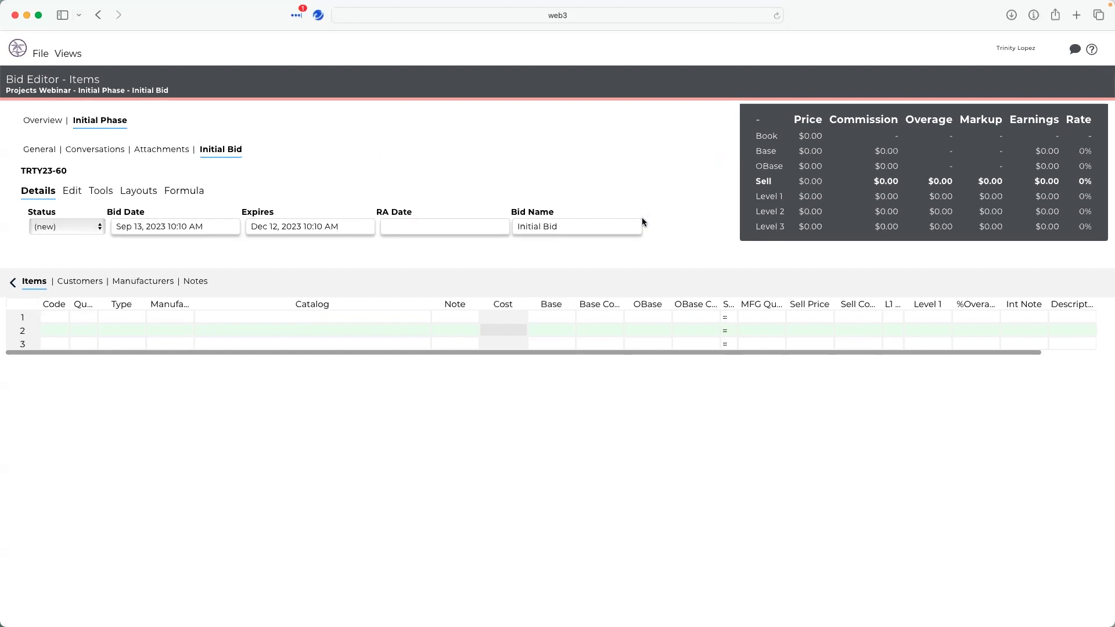
# - Enter a quantity of 12 on the first bid item line
pyautogui.click(12, 285)
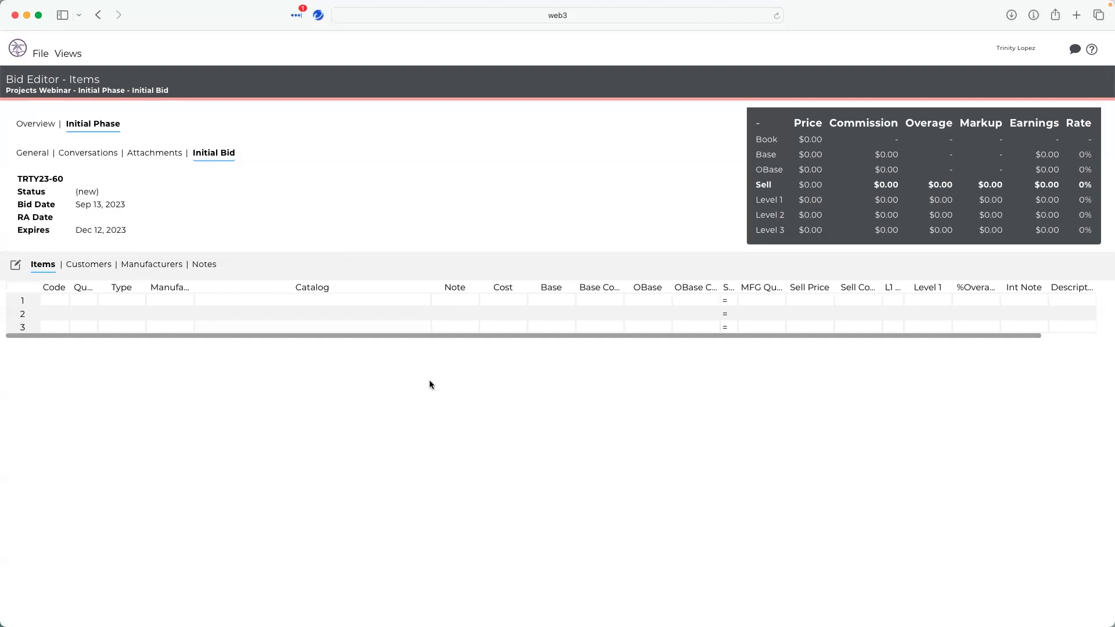
pyautogui.click(16, 269)
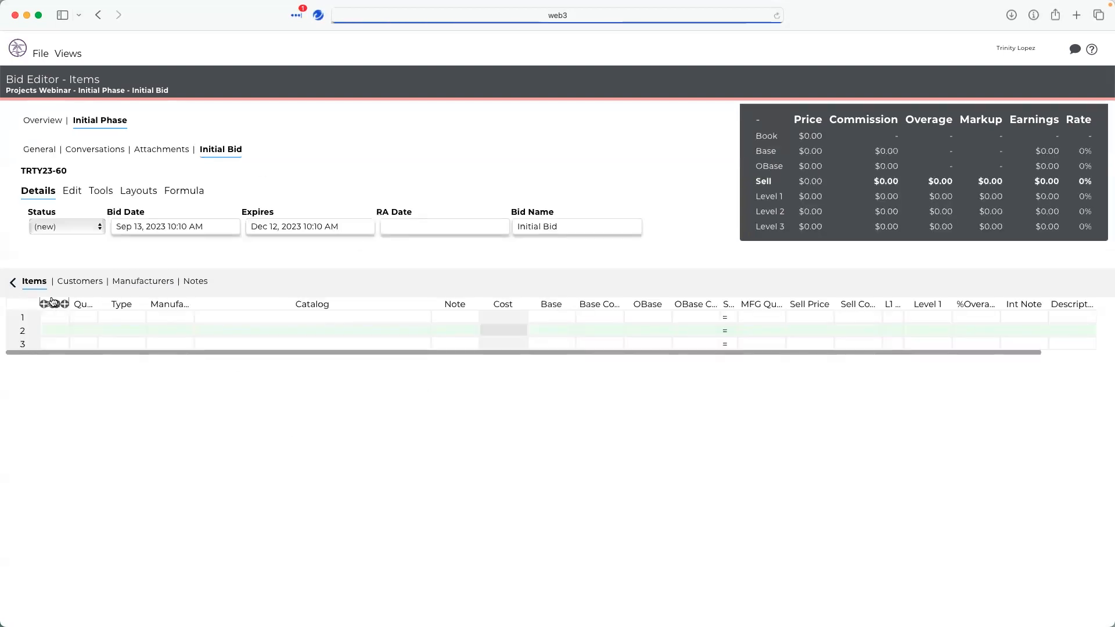
pyautogui.click(89, 318)
pyautogui.write('12')
pyautogui.press('Tab')
# - Set the item's manufacturer to LOPEZ and its catalog number to 140DIC20BLU
pyautogui.press('Tab')
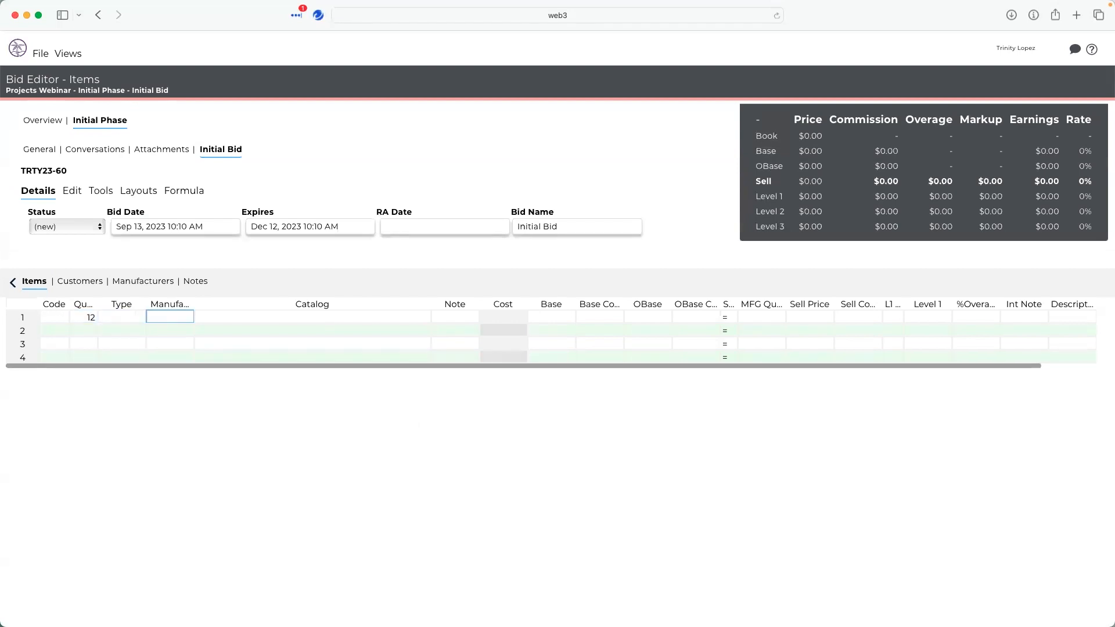
pyautogui.write('lope')
pyautogui.press('Tab')
pyautogui.write('140')
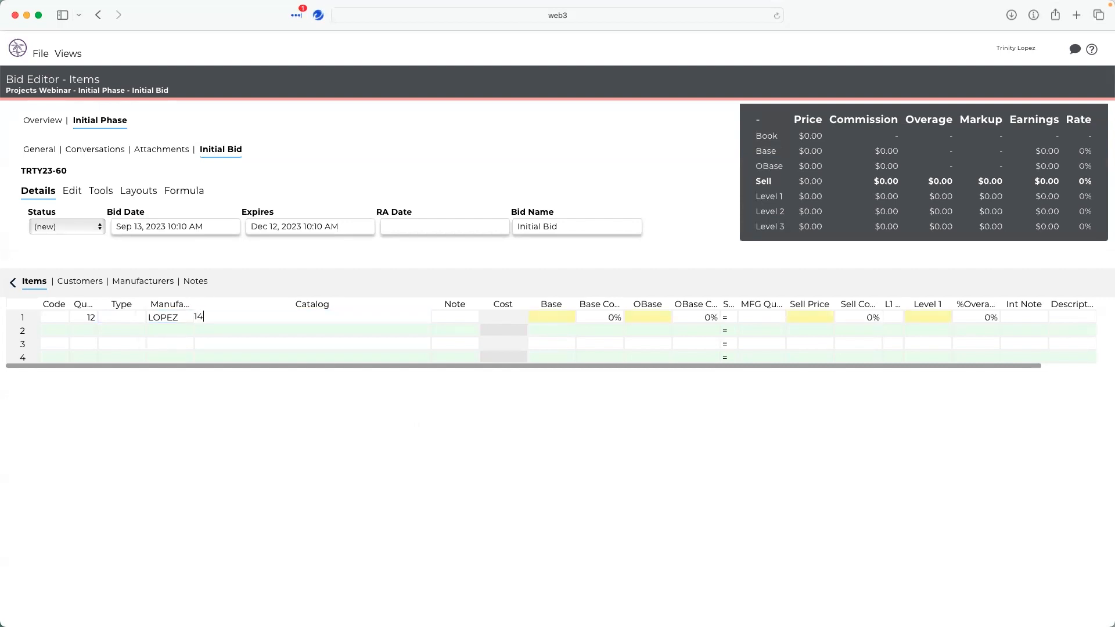
pyautogui.press('BackSpace')
pyautogui.press('BackSpace')
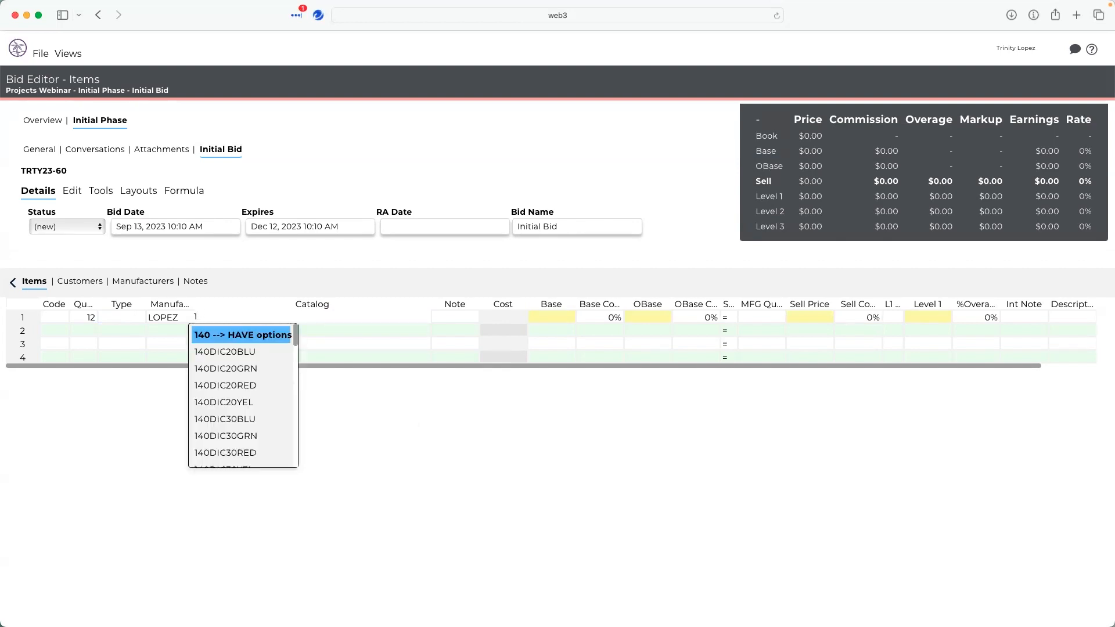
pyautogui.press('Down')
pyautogui.press('Return')
pyautogui.press('Tab')
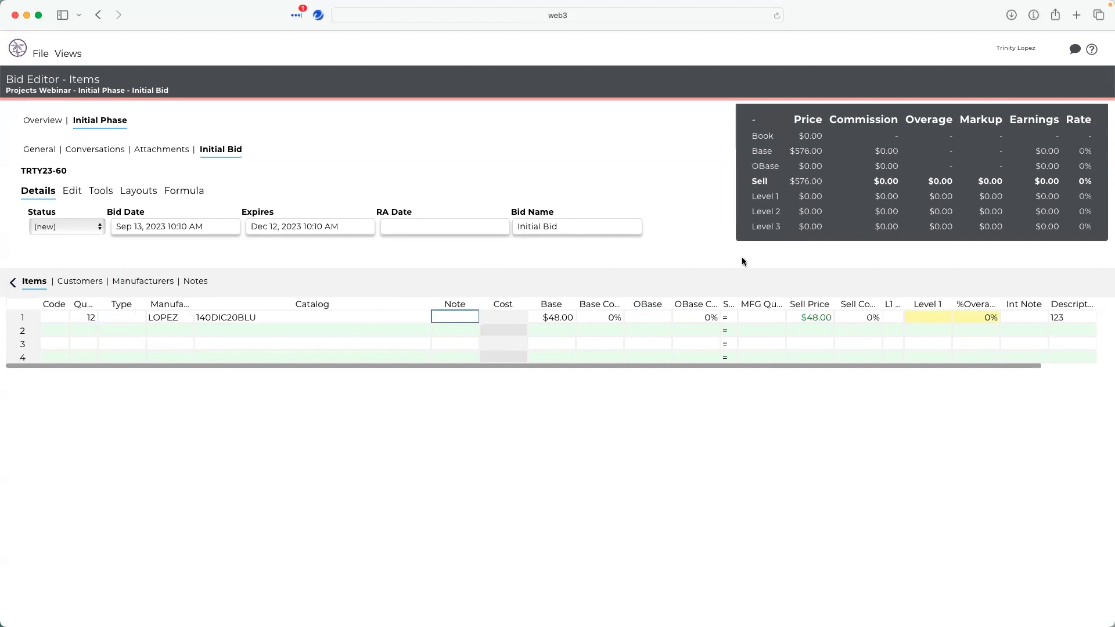
# - Open the project overview and set the project alias to webinar
pyautogui.click(49, 120)
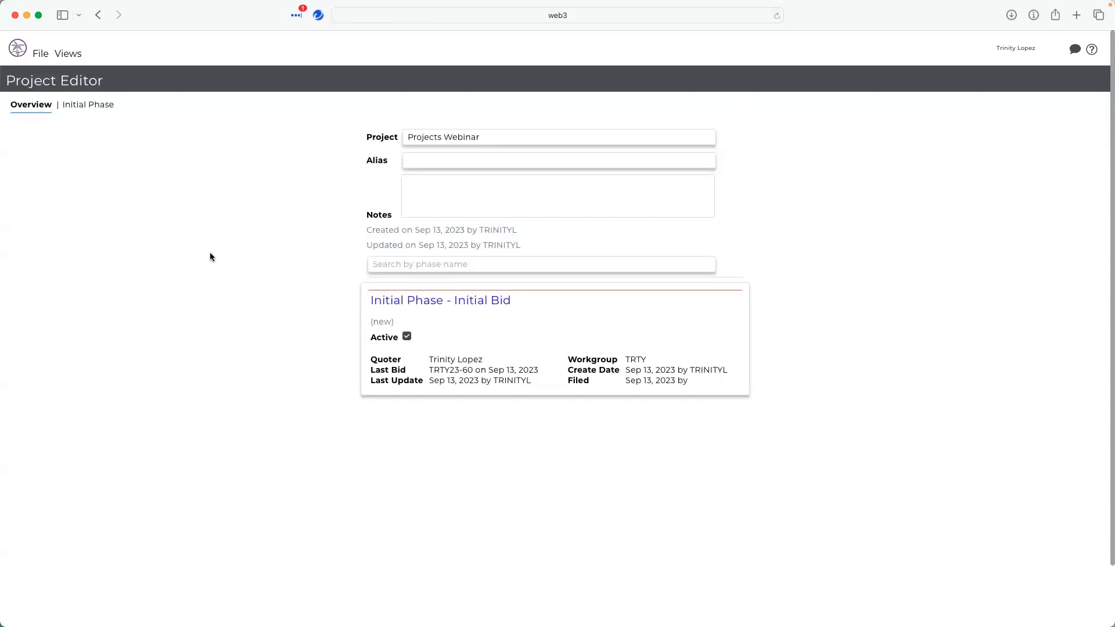
pyautogui.click(533, 163)
pyautogui.write('webinar')
pyautogui.press('Tab')
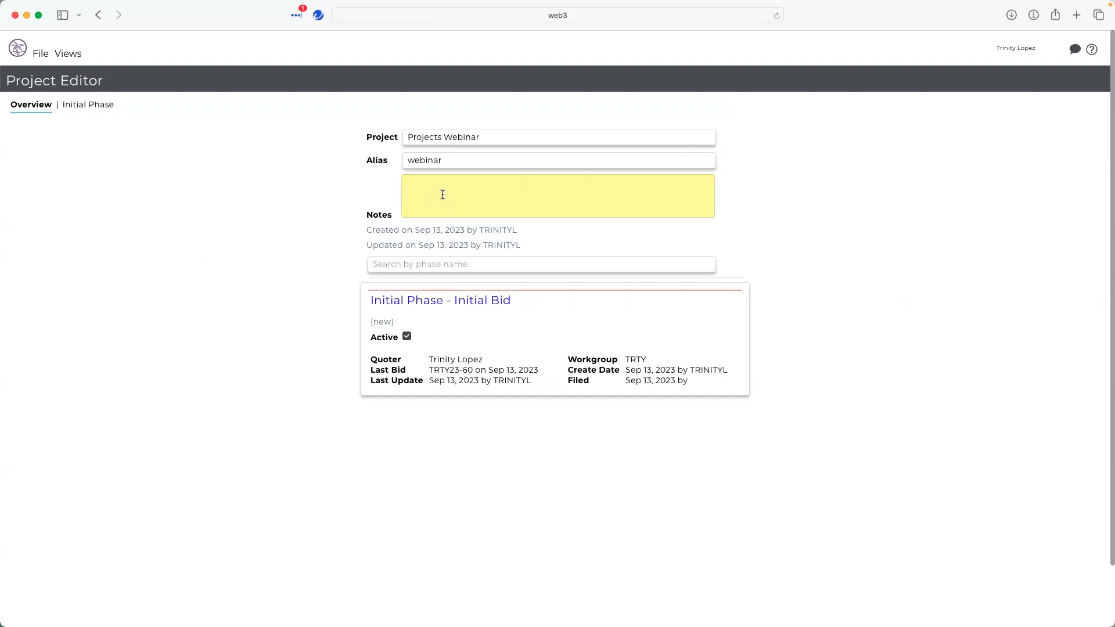
# - Filter the phases by "in" and open the Initial Phase page
pyautogui.click(413, 265)
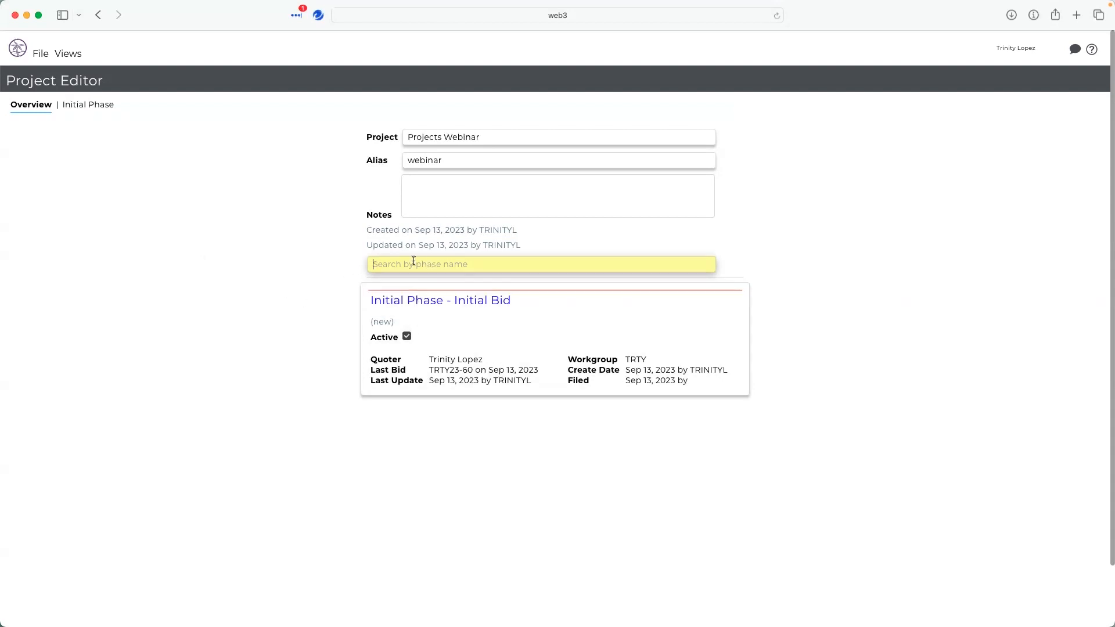
pyautogui.write('in')
pyautogui.click(65, 105)
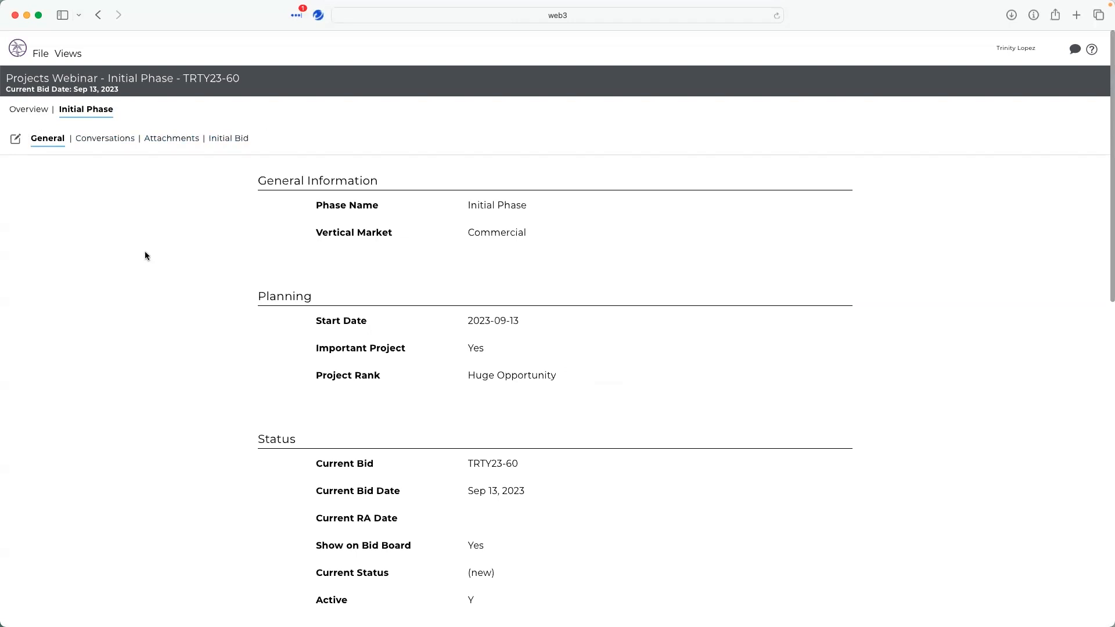
# - Review the phase's general information, then open its edit form and scroll through the fields
pyautogui.scroll(-10, 389, 320)
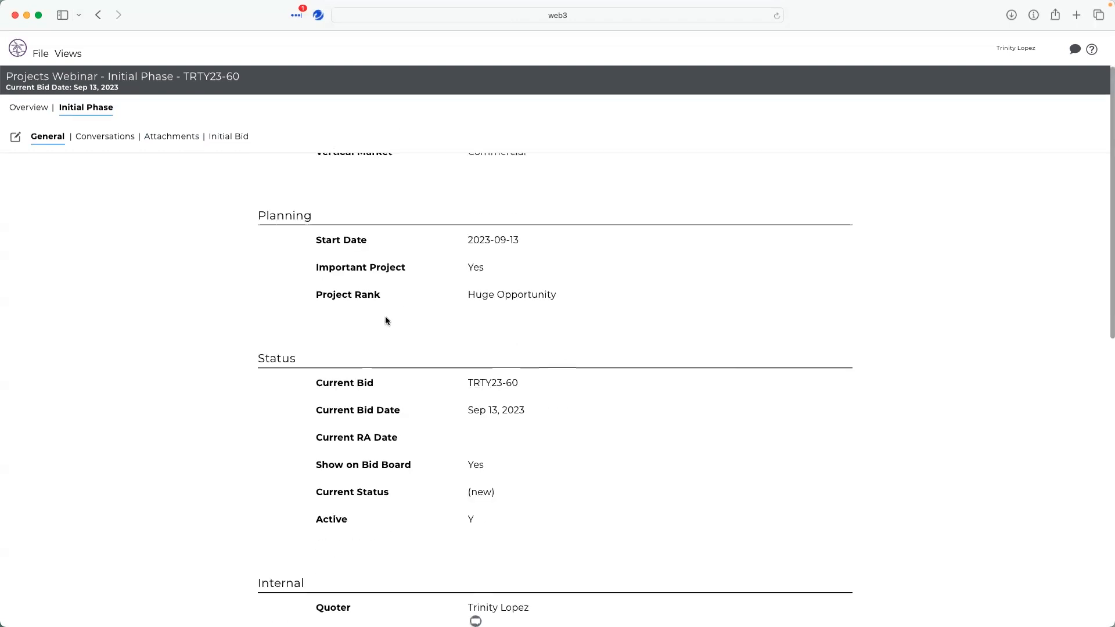
pyautogui.scroll(-5, 385, 312)
pyautogui.scroll(15, 383, 311)
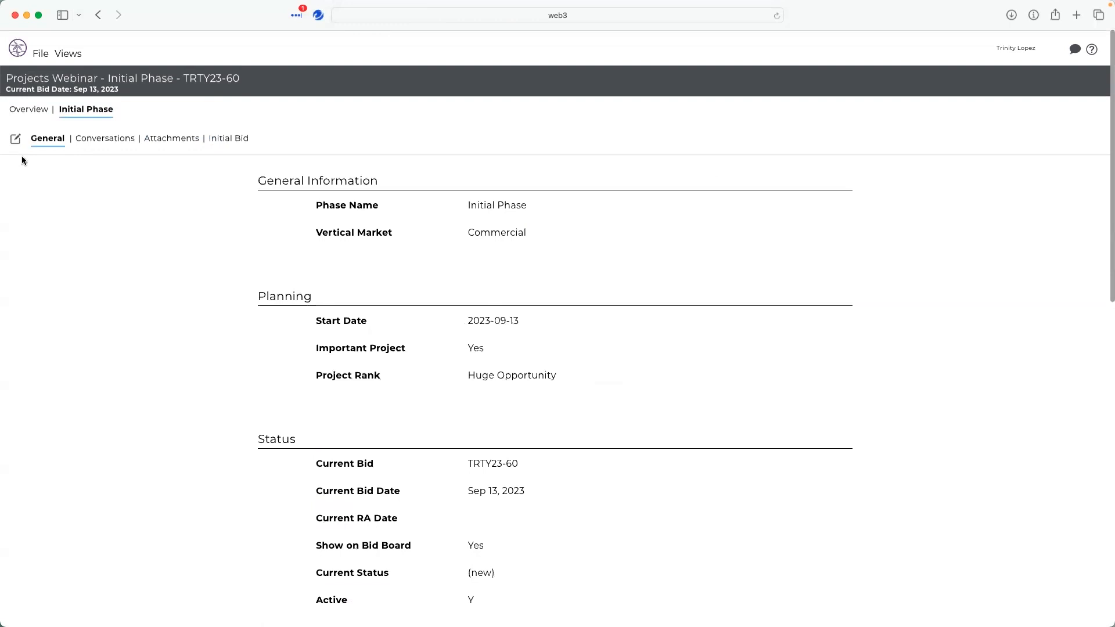
pyautogui.click(15, 142)
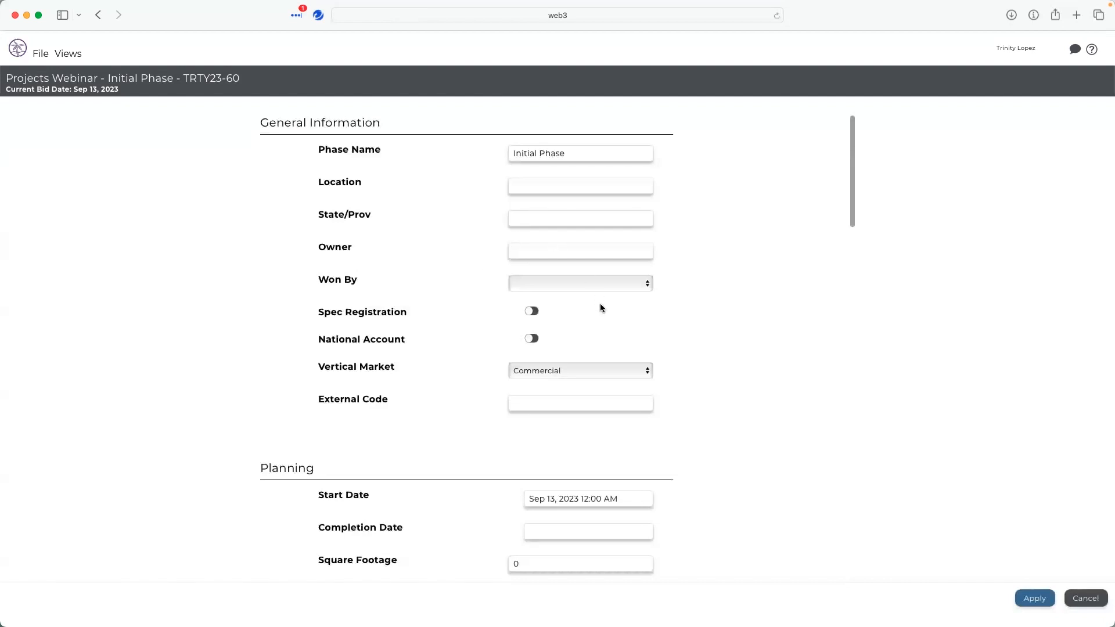
pyautogui.scroll(-3, 601, 308)
pyautogui.scroll(-10, 600, 311)
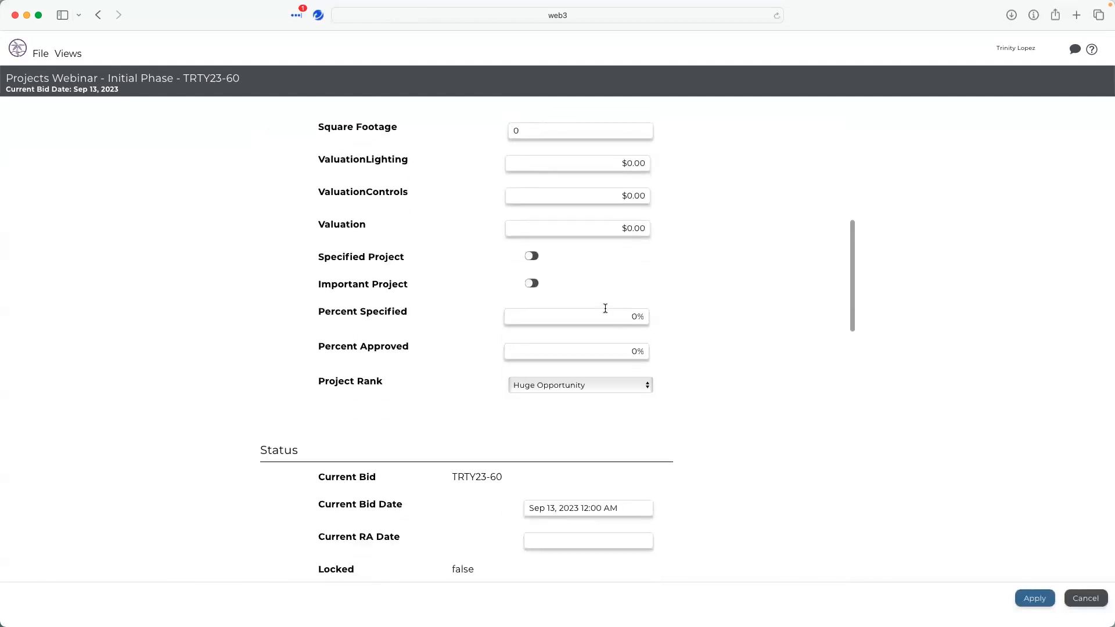
pyautogui.scroll(-5, 618, 340)
pyautogui.scroll(-5, 765, 386)
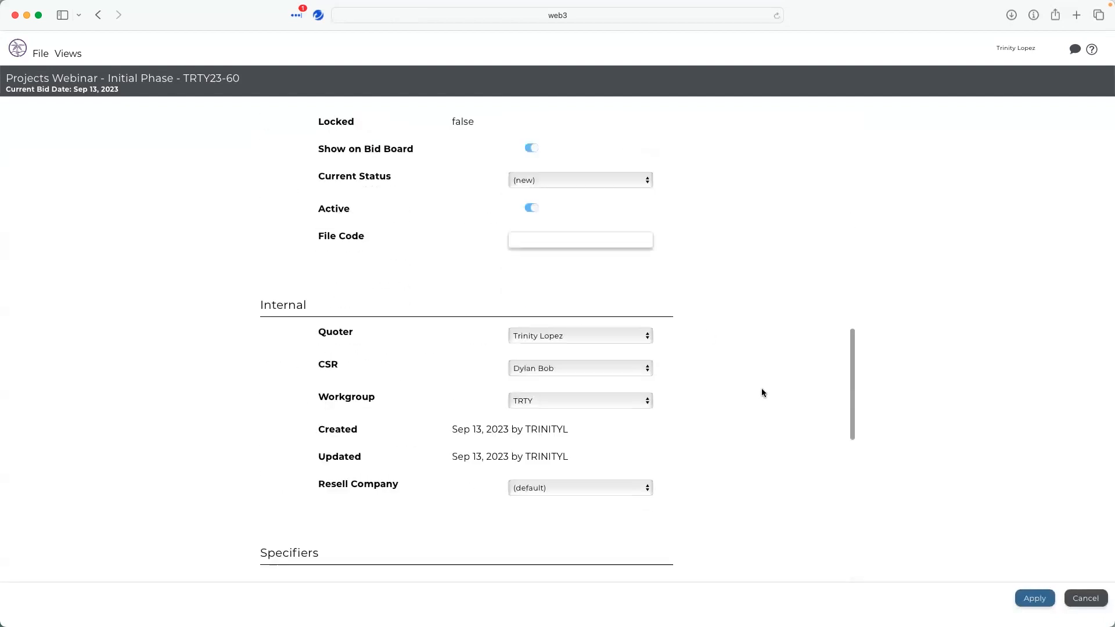
pyautogui.click(587, 359)
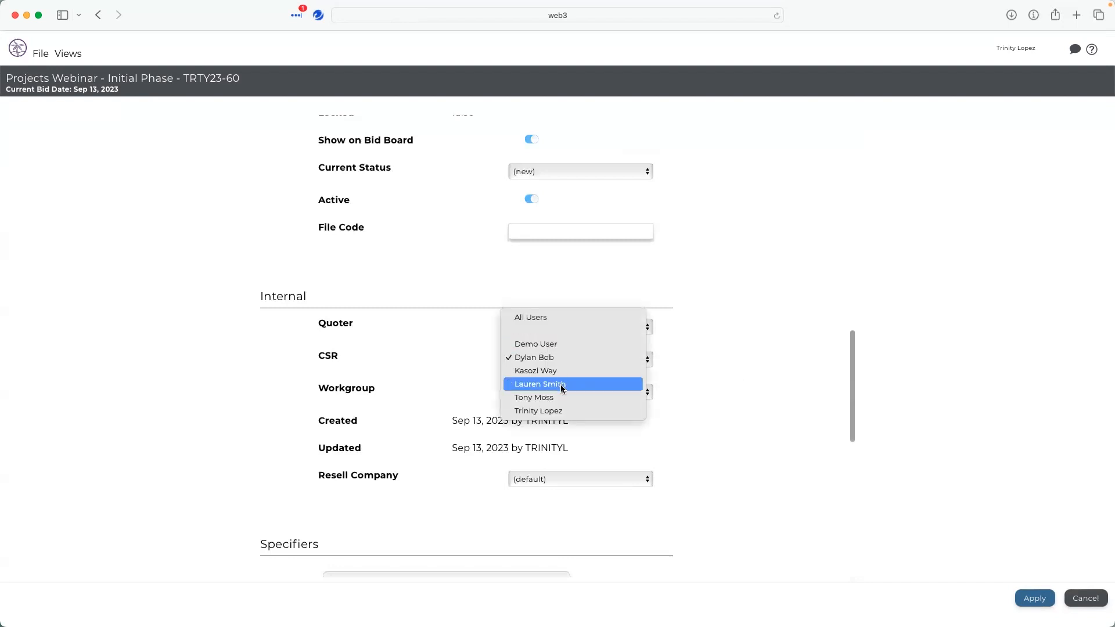
pyautogui.click(636, 384)
pyautogui.scroll(-13, 383, 391)
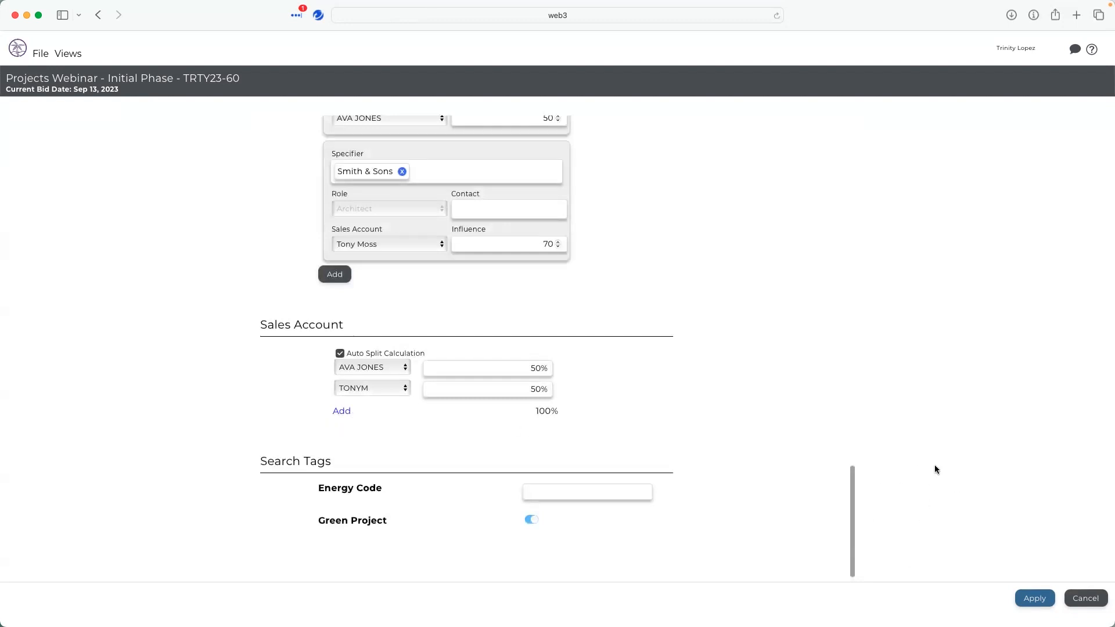
pyautogui.scroll(15, 789, 476)
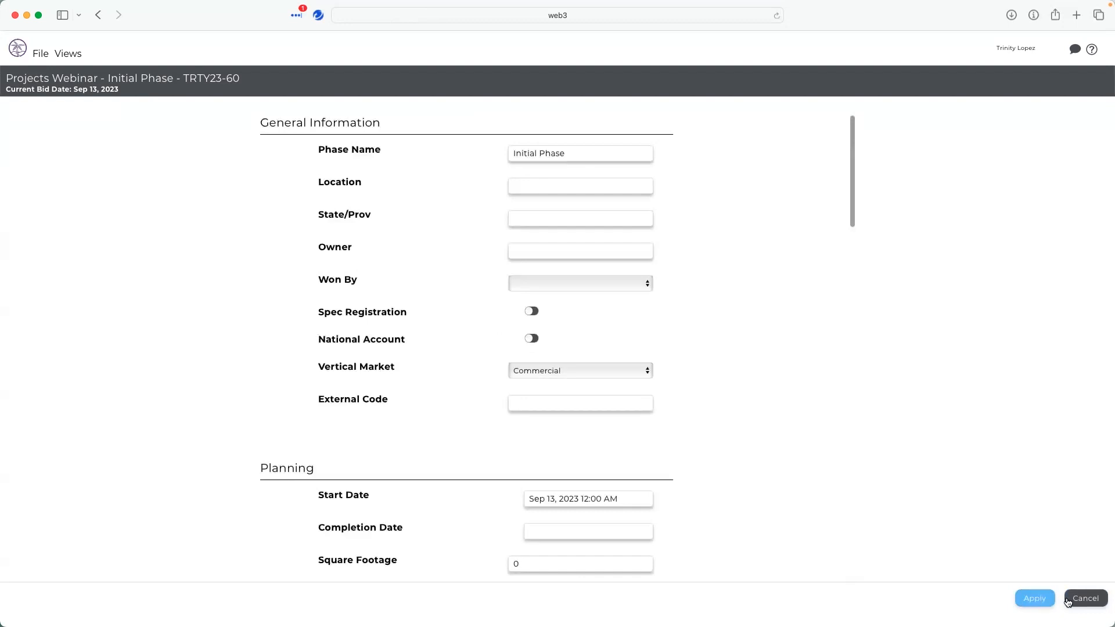
pyautogui.click(1038, 604)
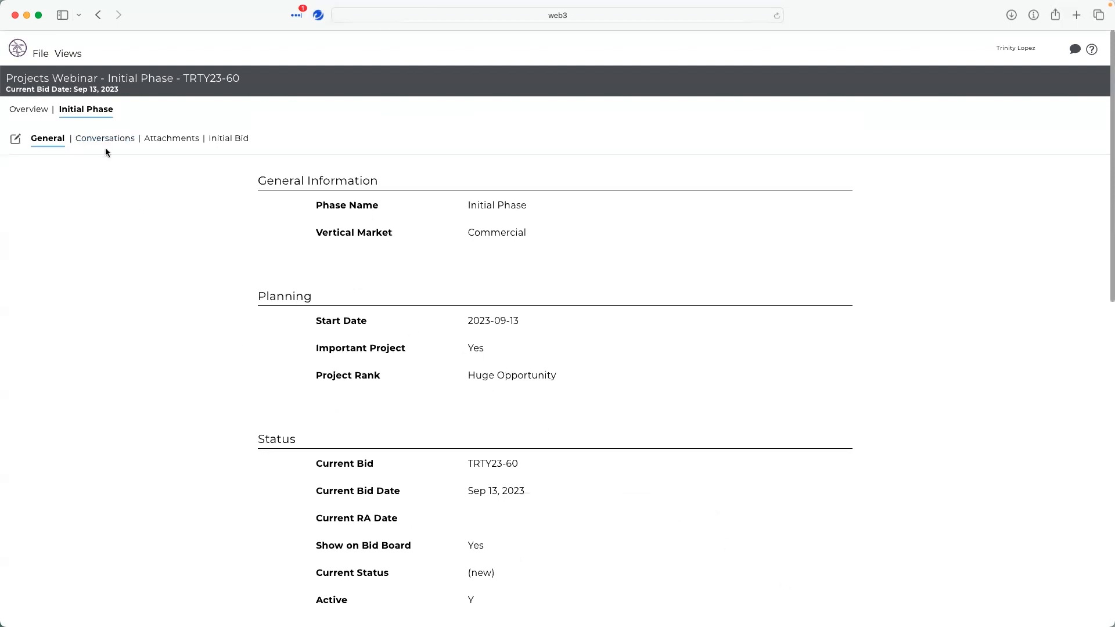
# - Add an email file as a phase attachment and set its color to Approval
pyautogui.click(162, 140)
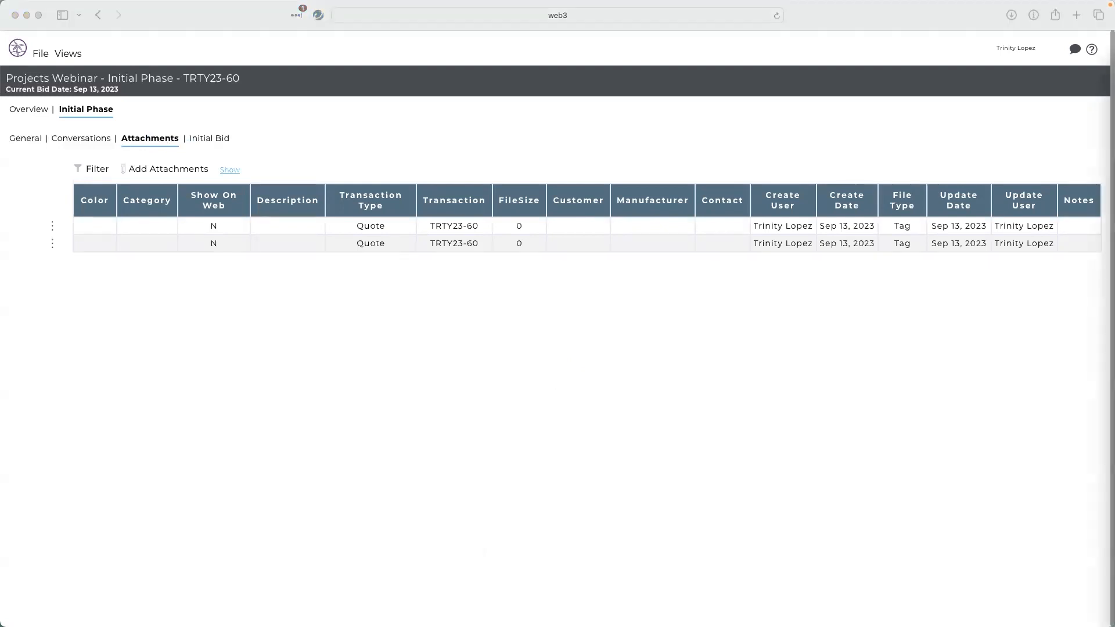
pyautogui.moveTo(908, 448); pyautogui.dragTo(560, 390)
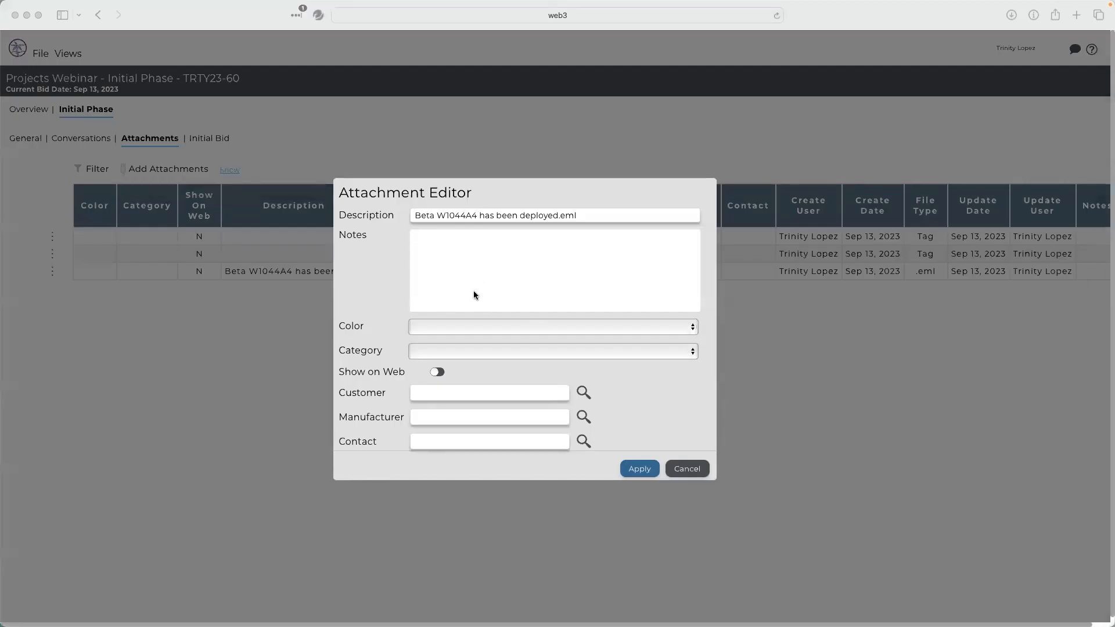
pyautogui.click(469, 327)
pyautogui.click(468, 326)
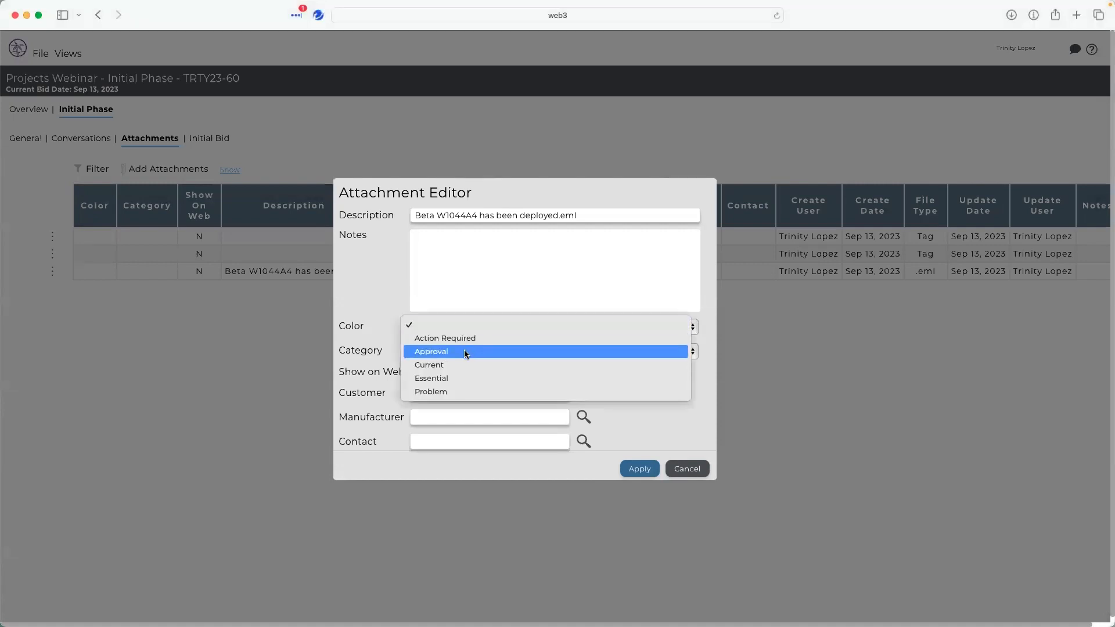
pyautogui.click(465, 351)
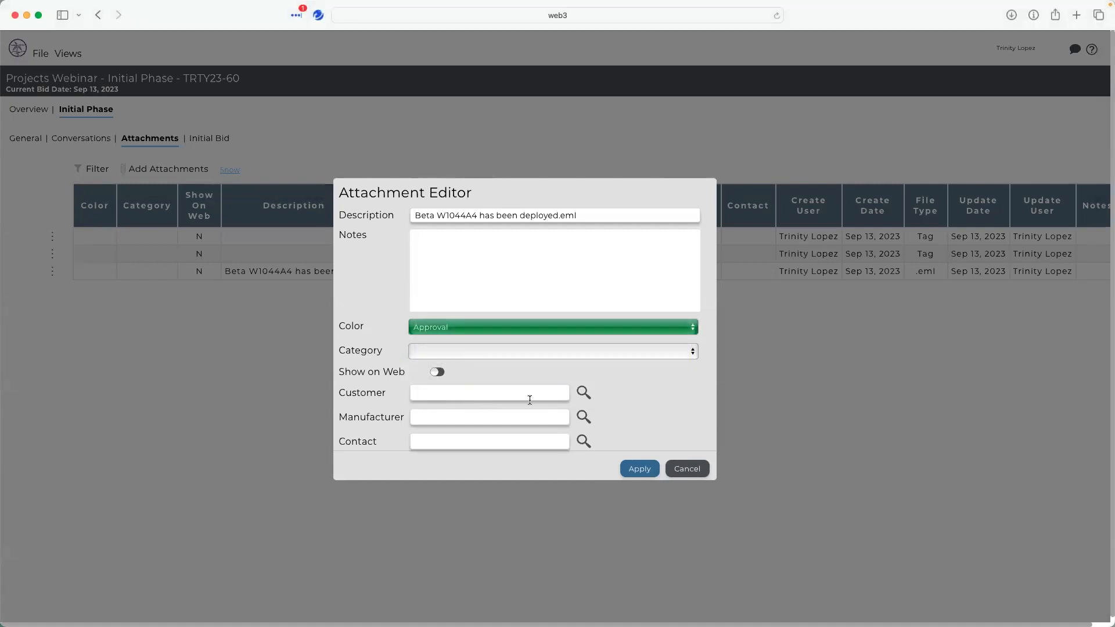
pyautogui.click(643, 472)
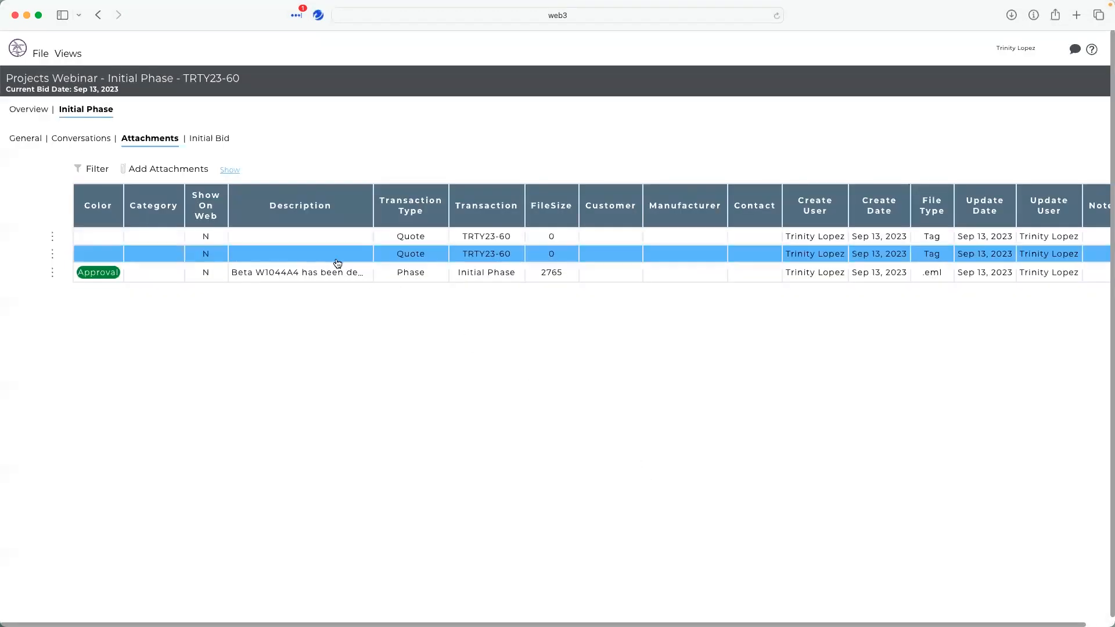
pyautogui.click(52, 273)
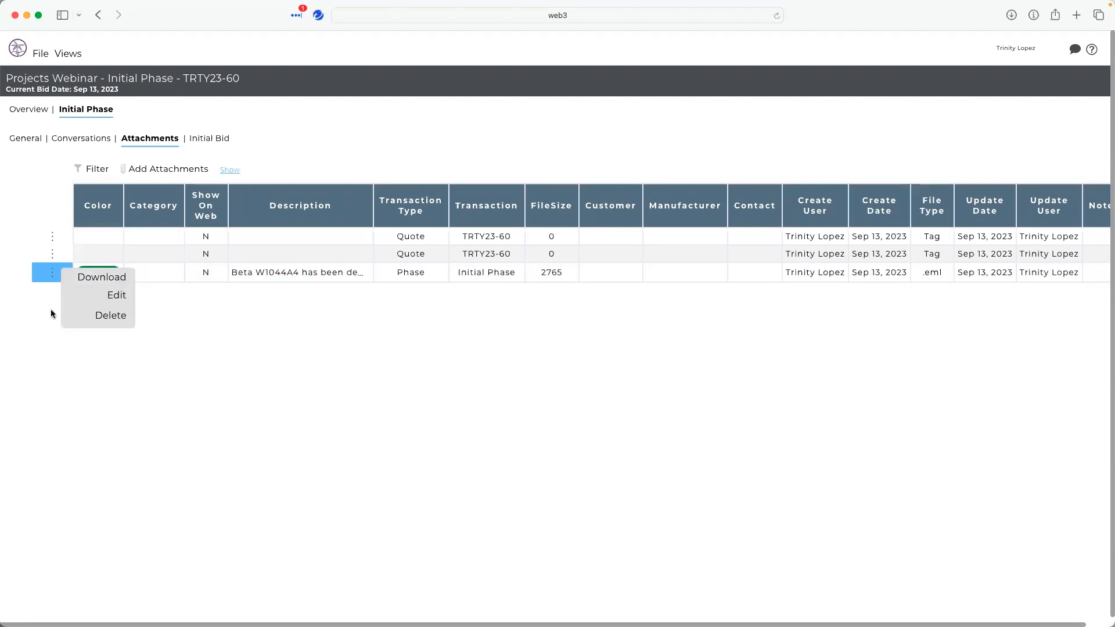
pyautogui.click(157, 174)
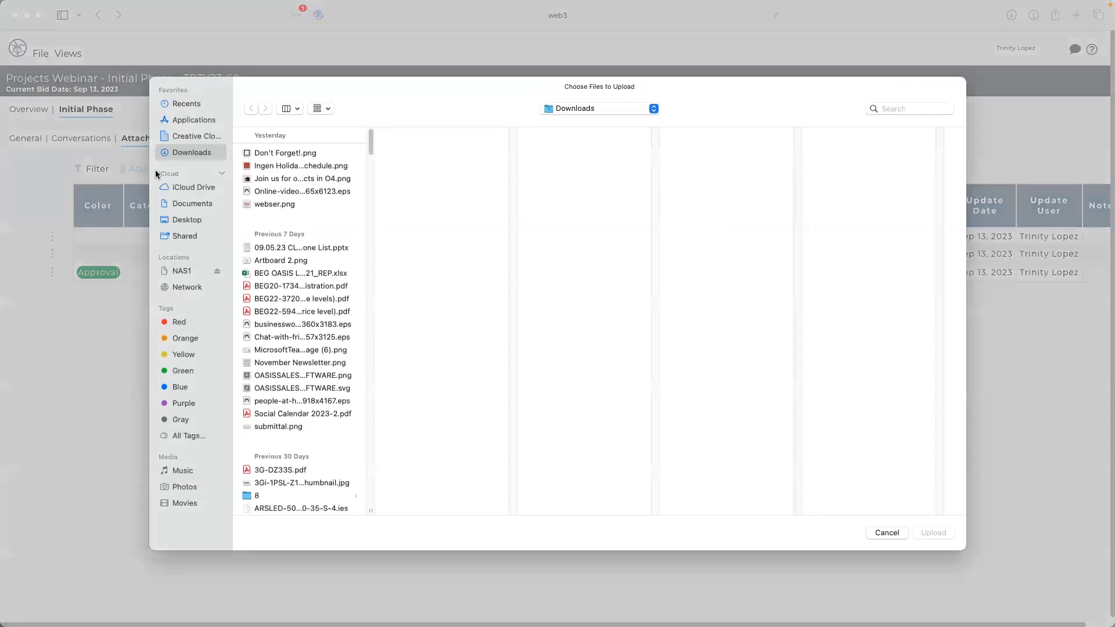
pyautogui.click(886, 532)
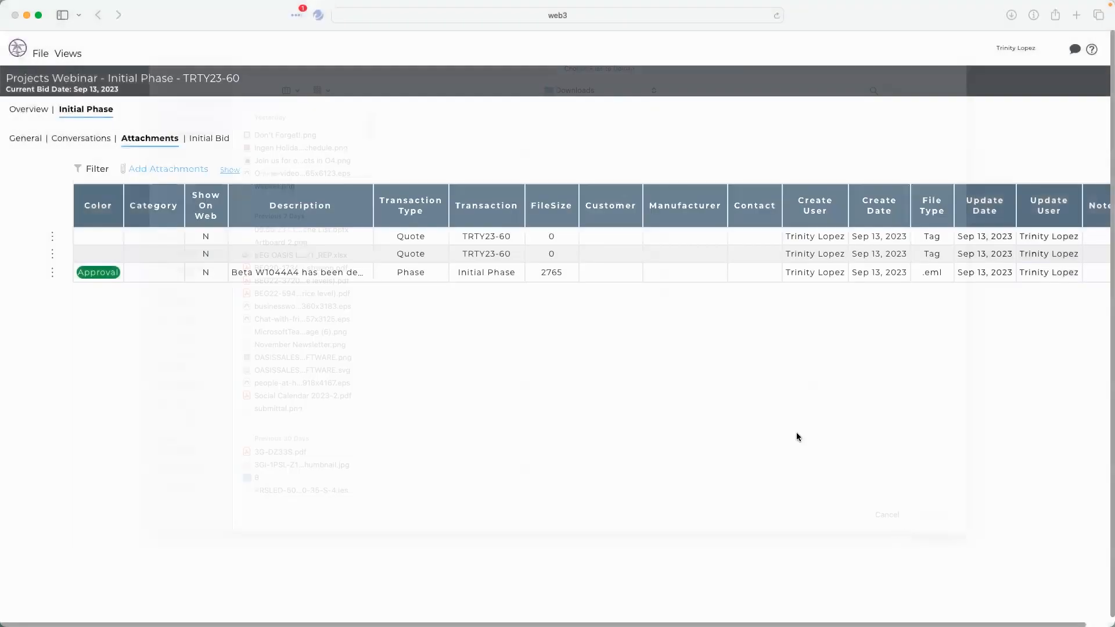
# - Examine the attachment filter fields and upload list, and browse the phase's Conversations and Attachments tabs
pyautogui.click(93, 169)
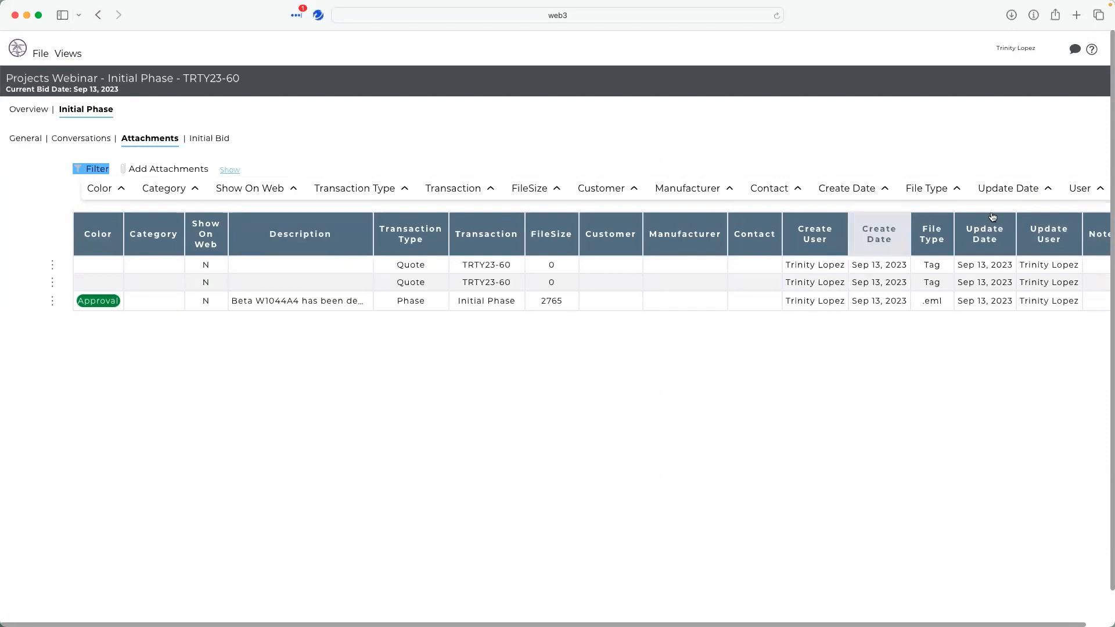
pyautogui.click(231, 173)
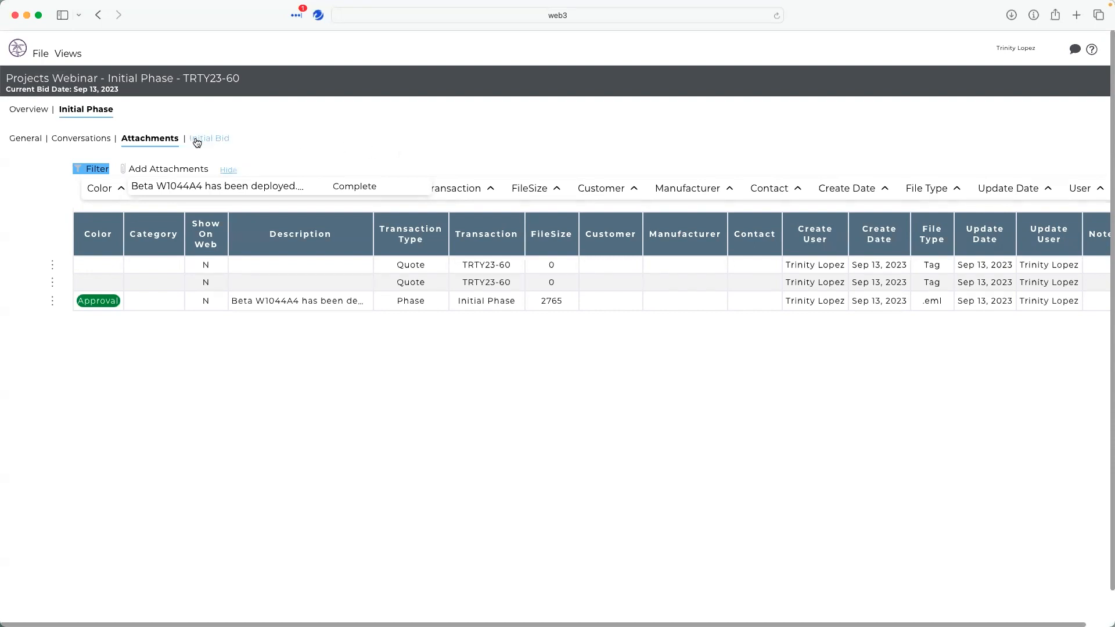
pyautogui.click(76, 143)
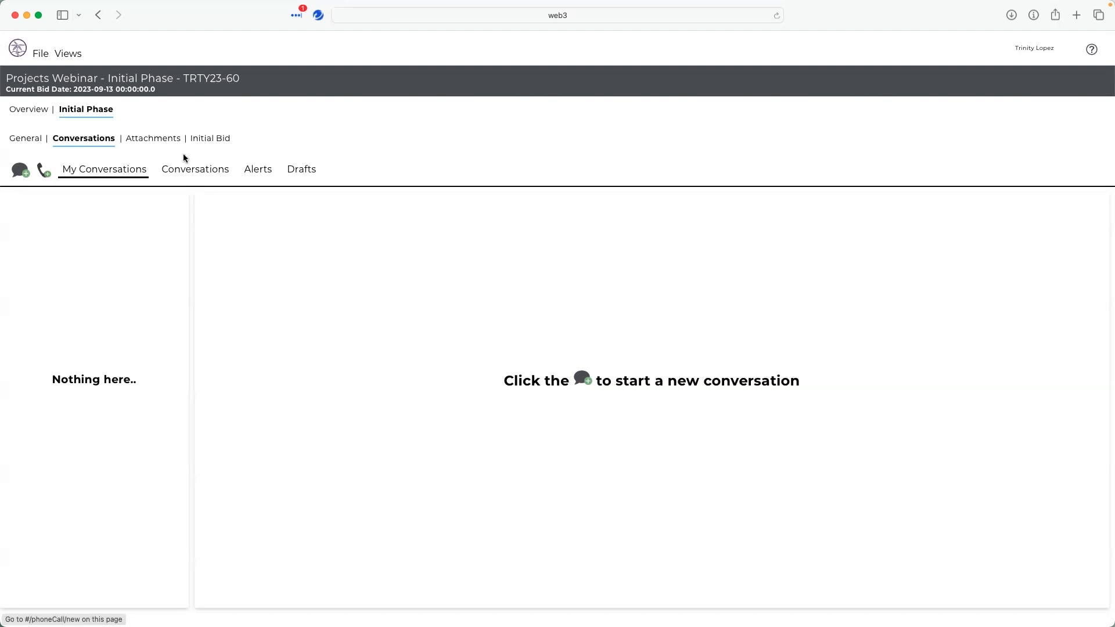
pyautogui.click(164, 139)
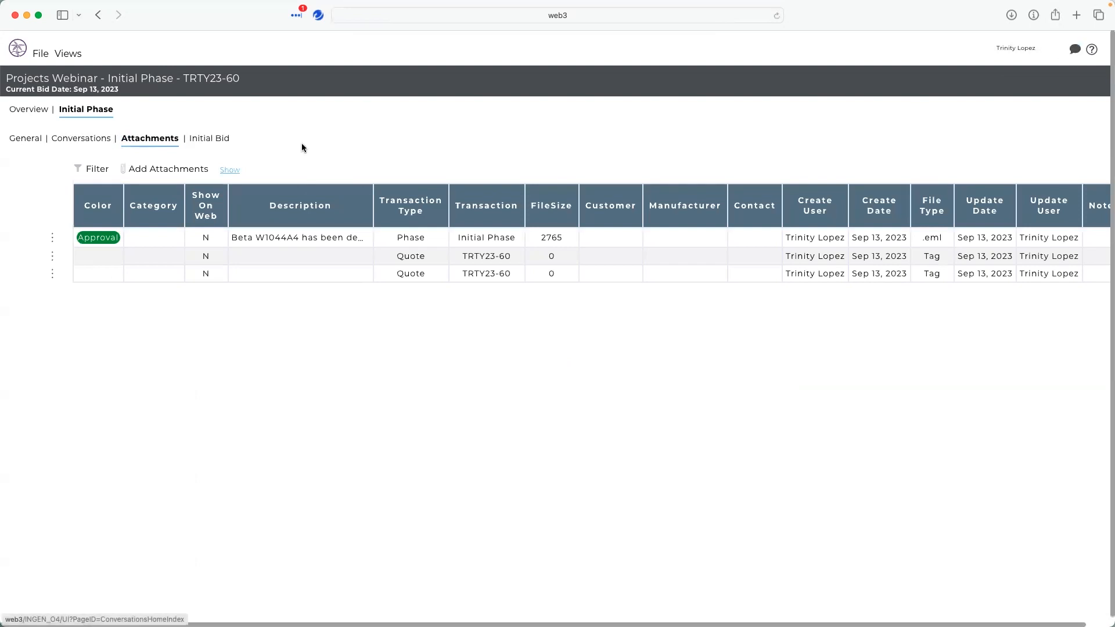
pyautogui.click(63, 140)
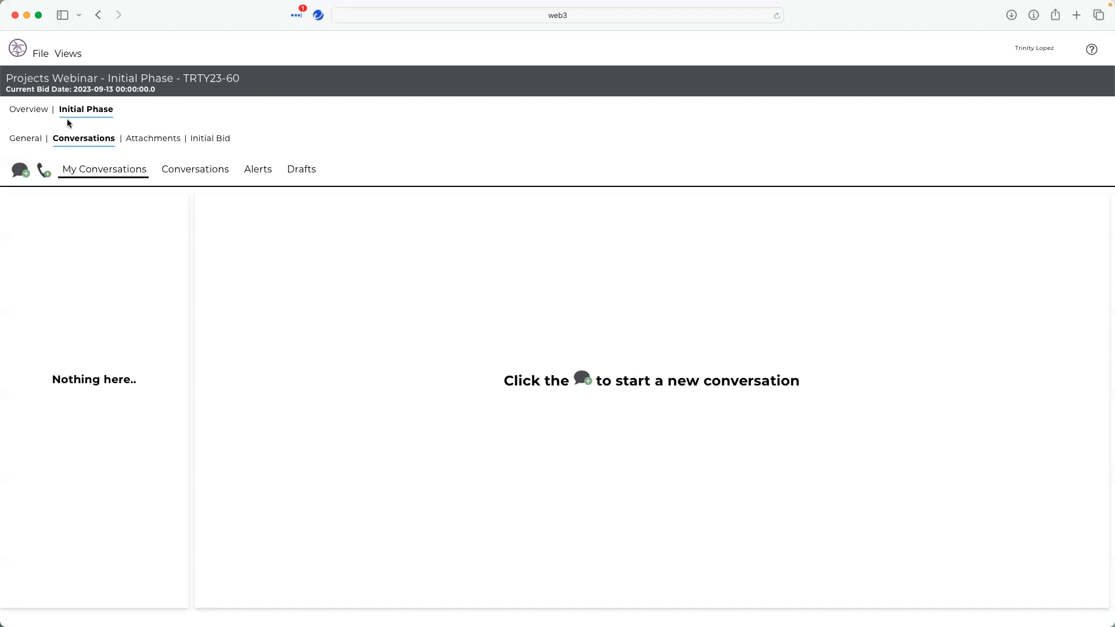
# - Start a new conversation to the Quoter with subject "Need updates" and message "pls send updates asap!", and send it
pyautogui.click(26, 174)
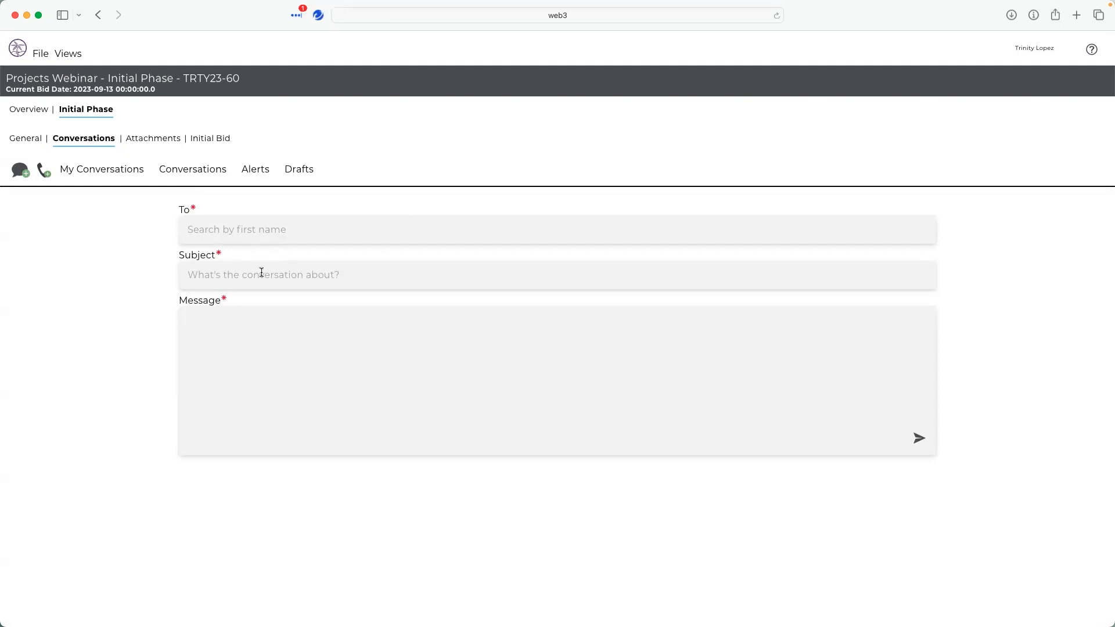
pyautogui.write('qu')
pyautogui.press('Return')
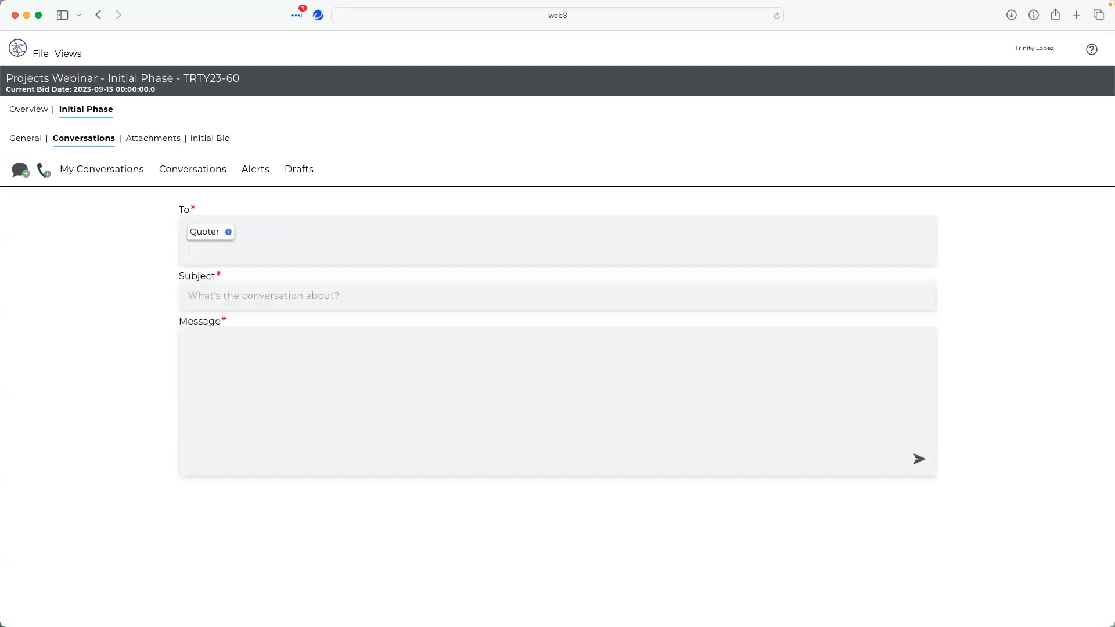
pyautogui.write('Need')
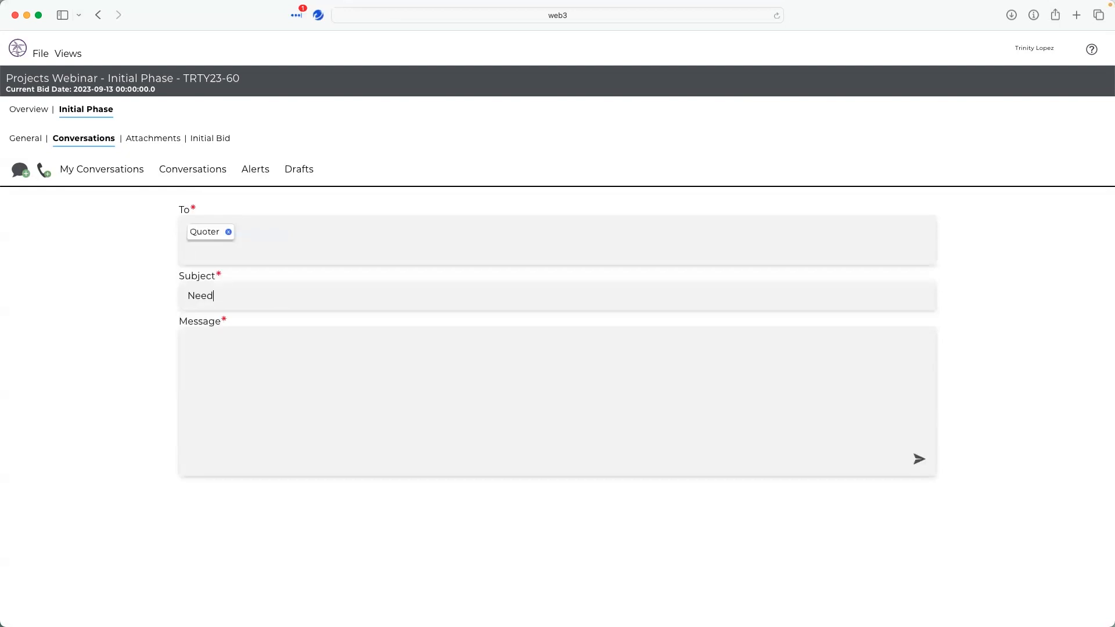
pyautogui.write(' upd')
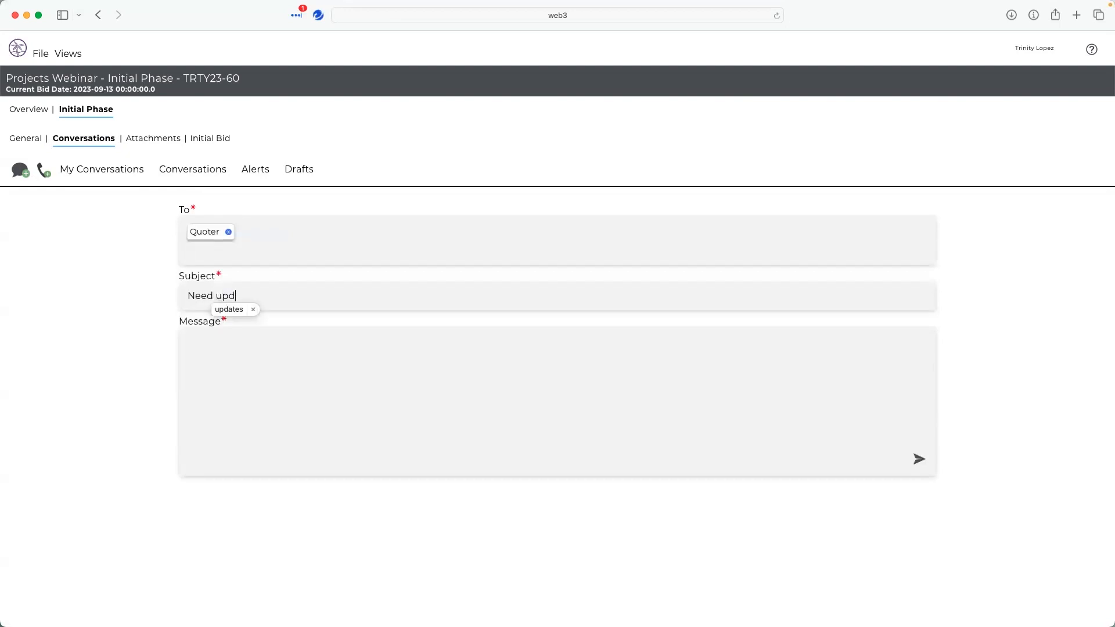
pyautogui.write(' p')
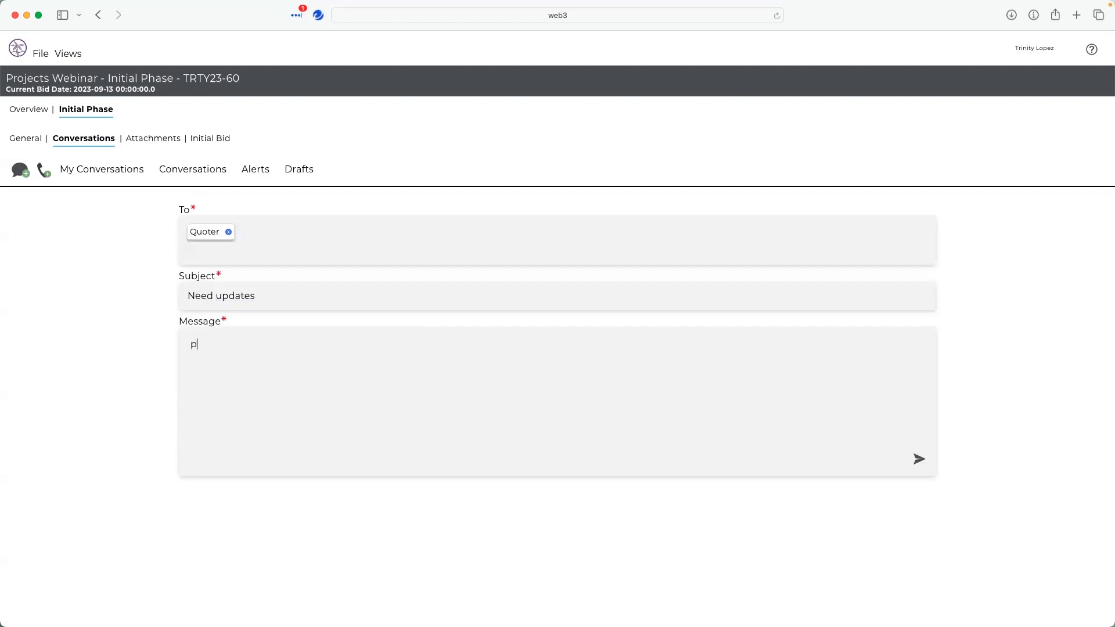
pyautogui.write('ls send updates asap!')
pyautogui.click(915, 459)
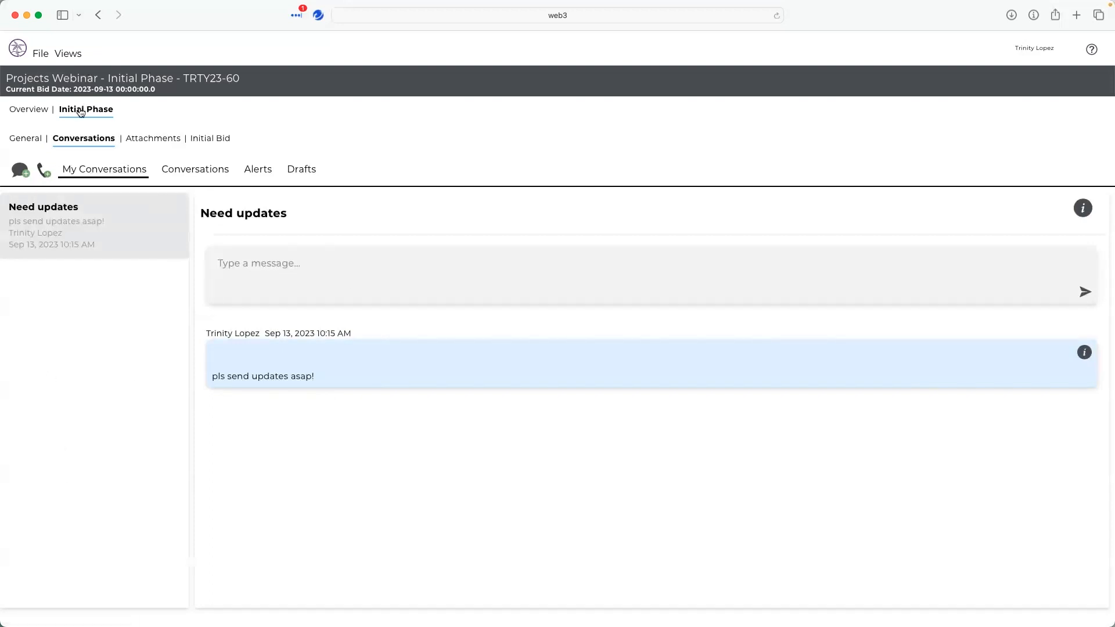
pyautogui.click(1082, 354)
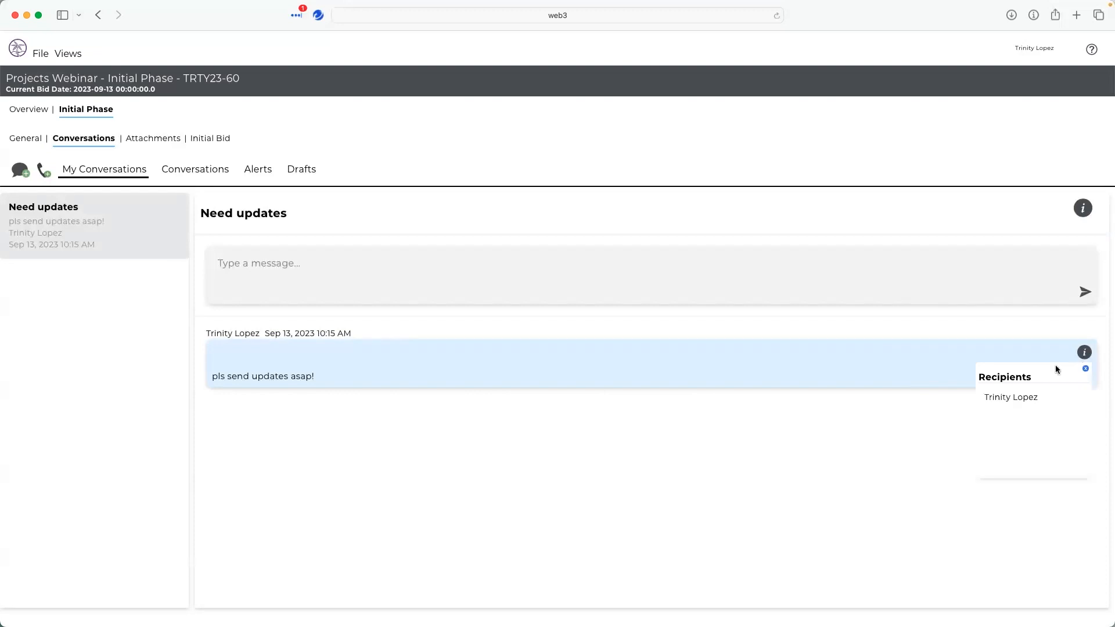
pyautogui.click(1085, 368)
pyautogui.click(281, 265)
pyautogui.write('@ton')
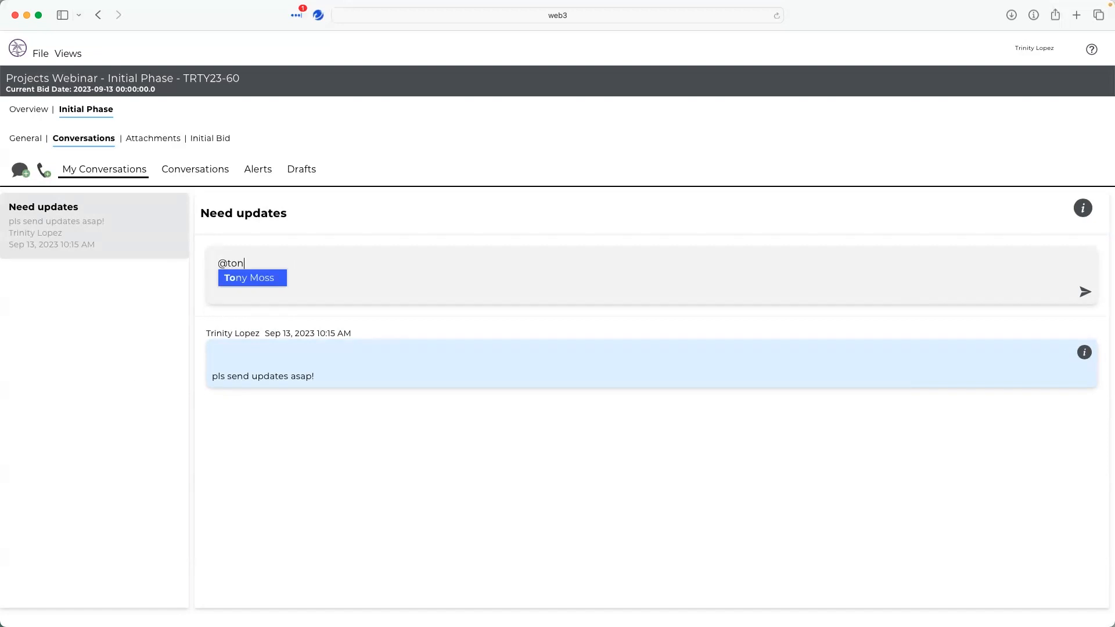
pyautogui.press('Return')
pyautogui.write('updates!')
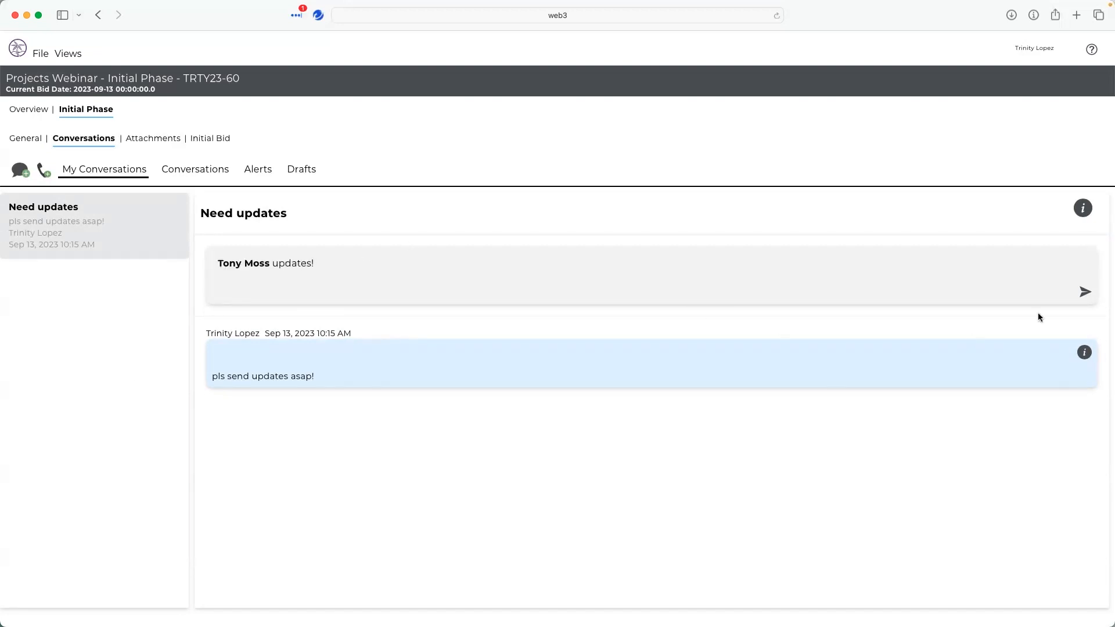
pyautogui.click(1080, 291)
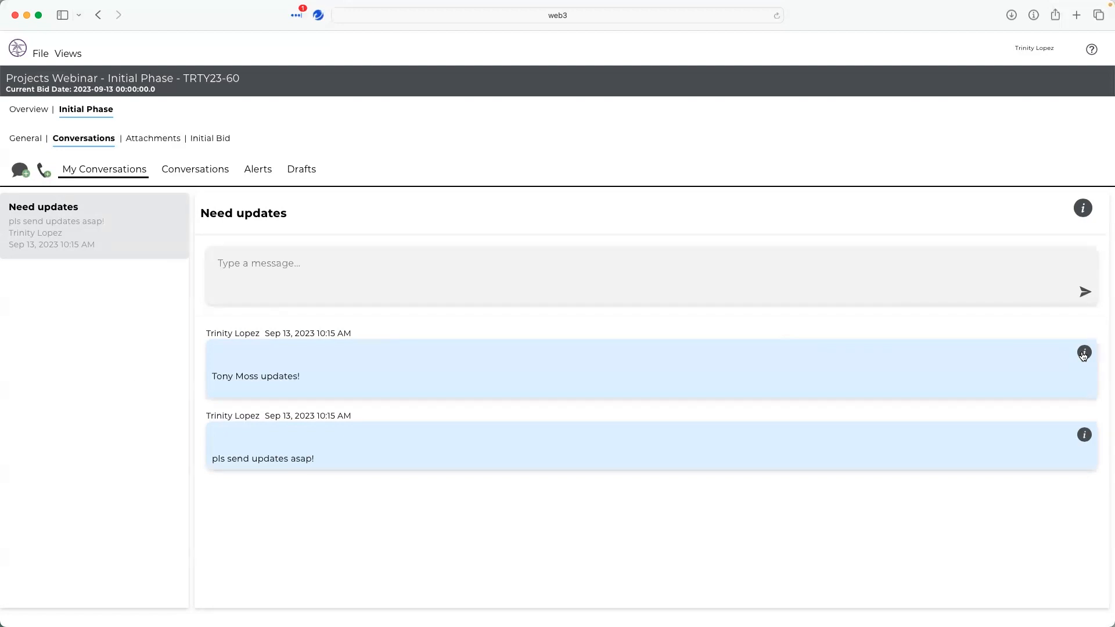
pyautogui.click(1084, 353)
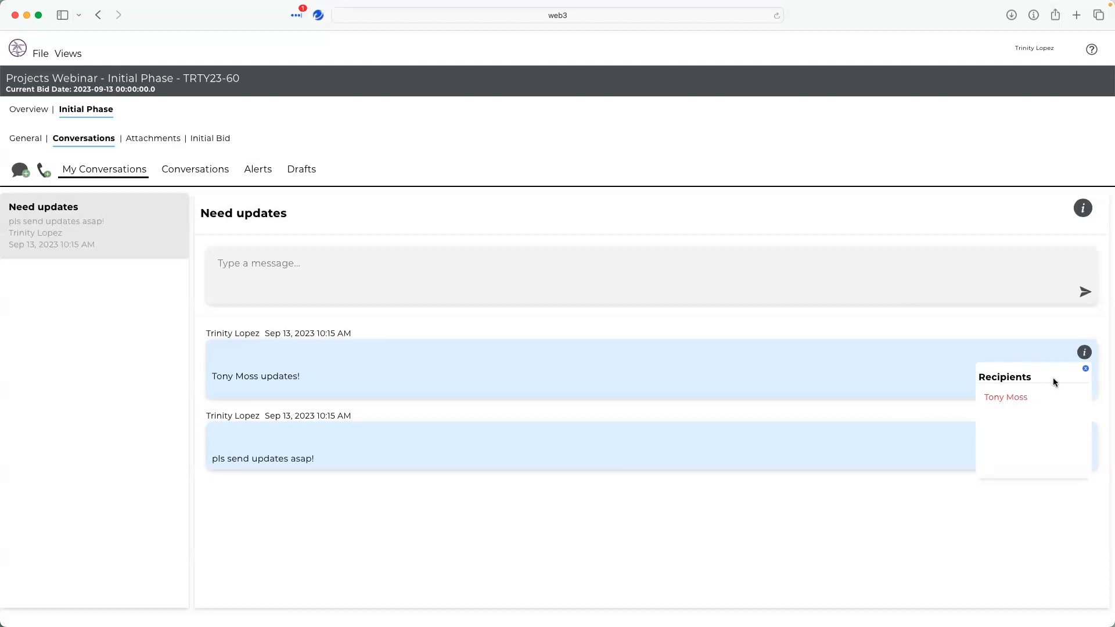
pyautogui.click(1086, 369)
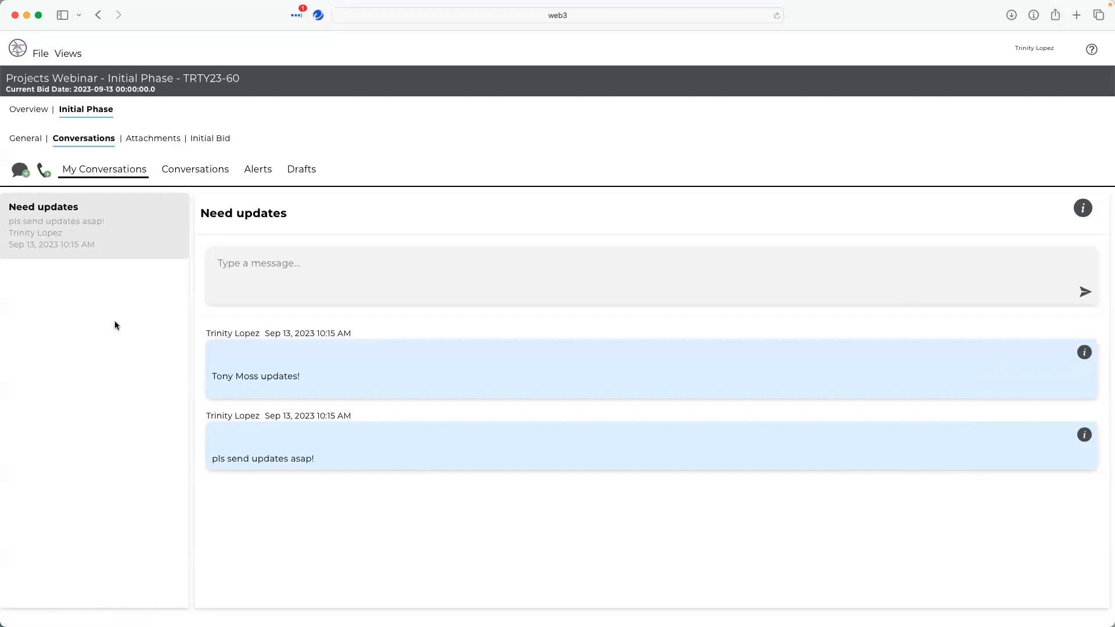
# - Open the Initial Bid, then reopen the Projects Webinar bid from the Projects listing
pyautogui.click(198, 139)
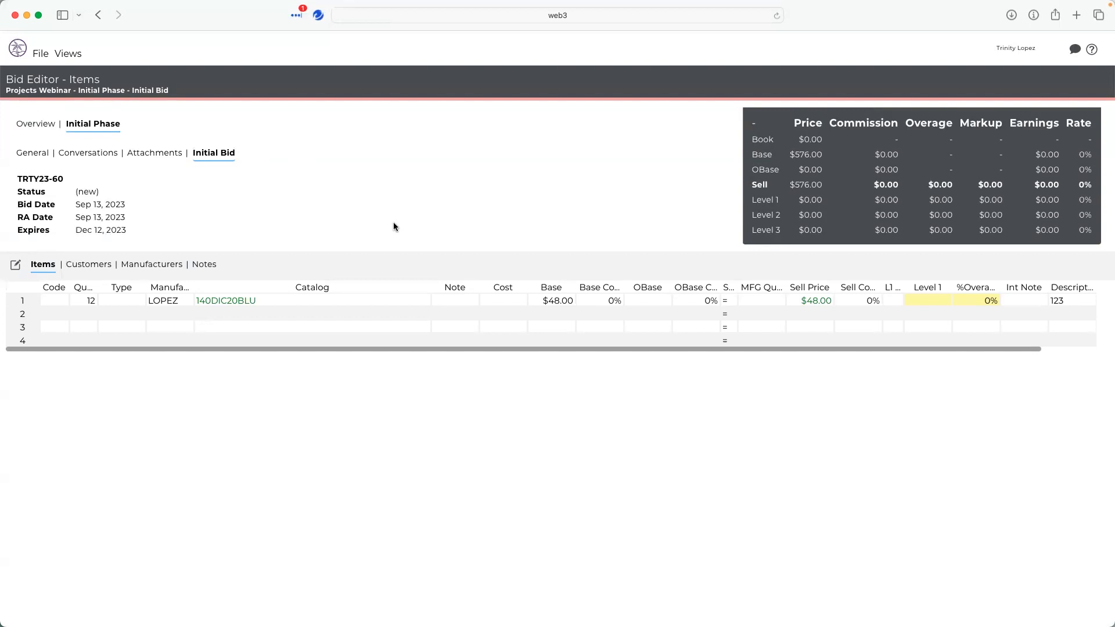
pyautogui.click(22, 46)
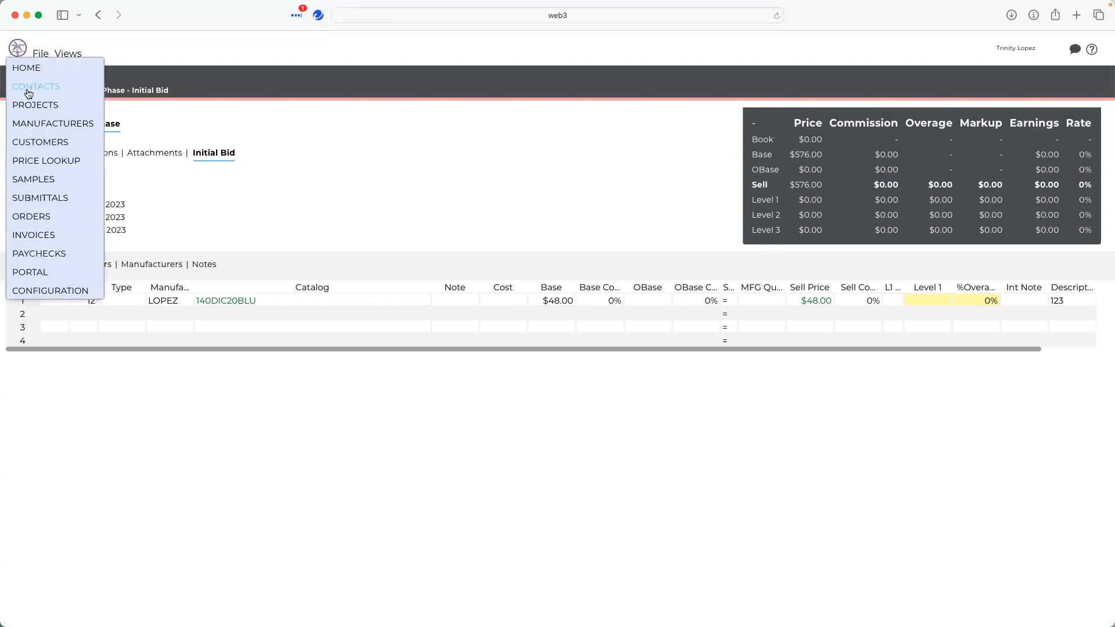
pyautogui.click(29, 105)
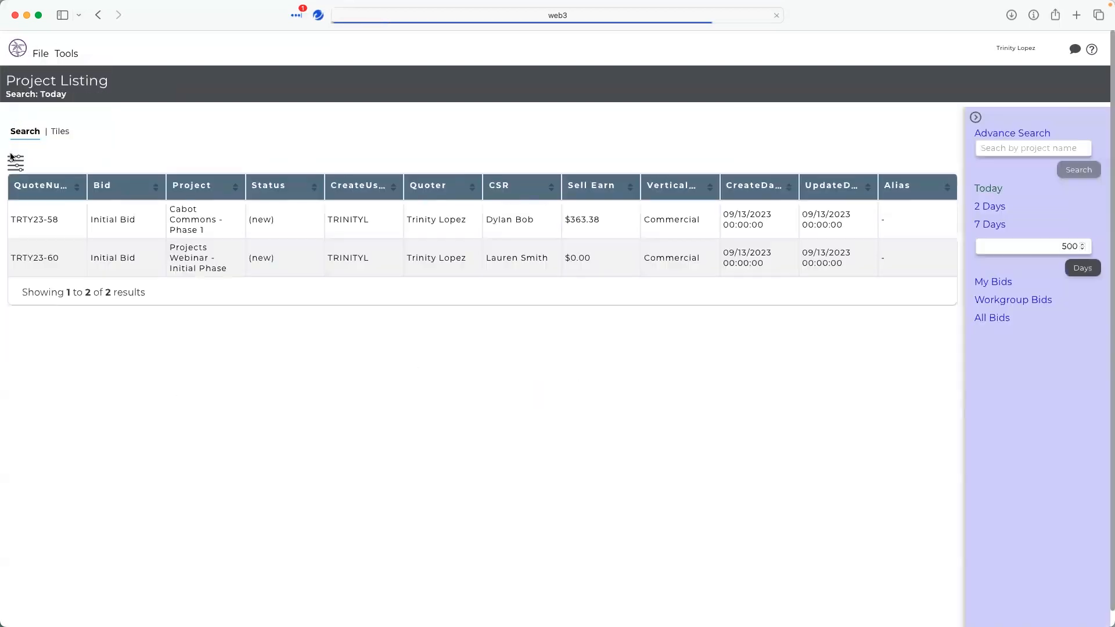
pyautogui.click(241, 244)
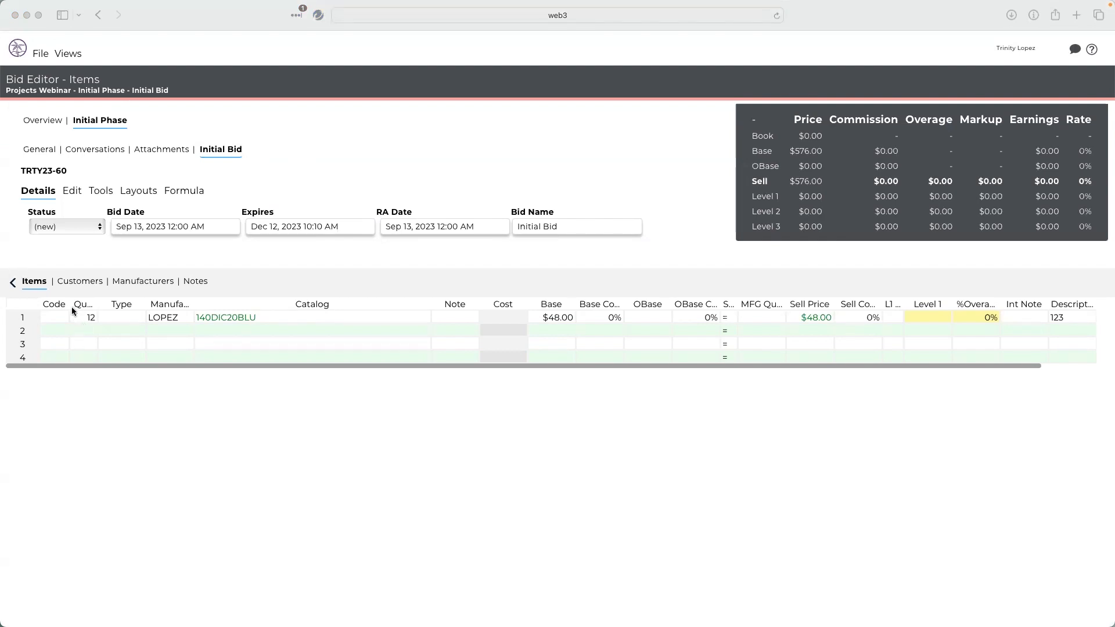
# - Rename the Type column header of the items grid to Note
pyautogui.click(165, 346)
pyautogui.moveTo(118, 306)
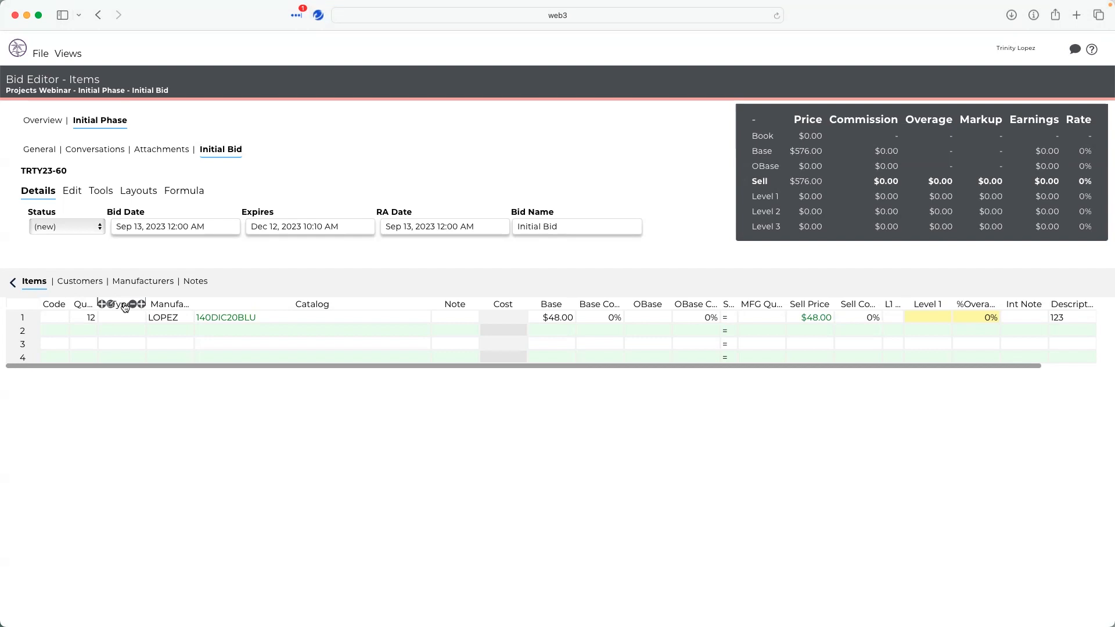
pyautogui.doubleClick(110, 304)
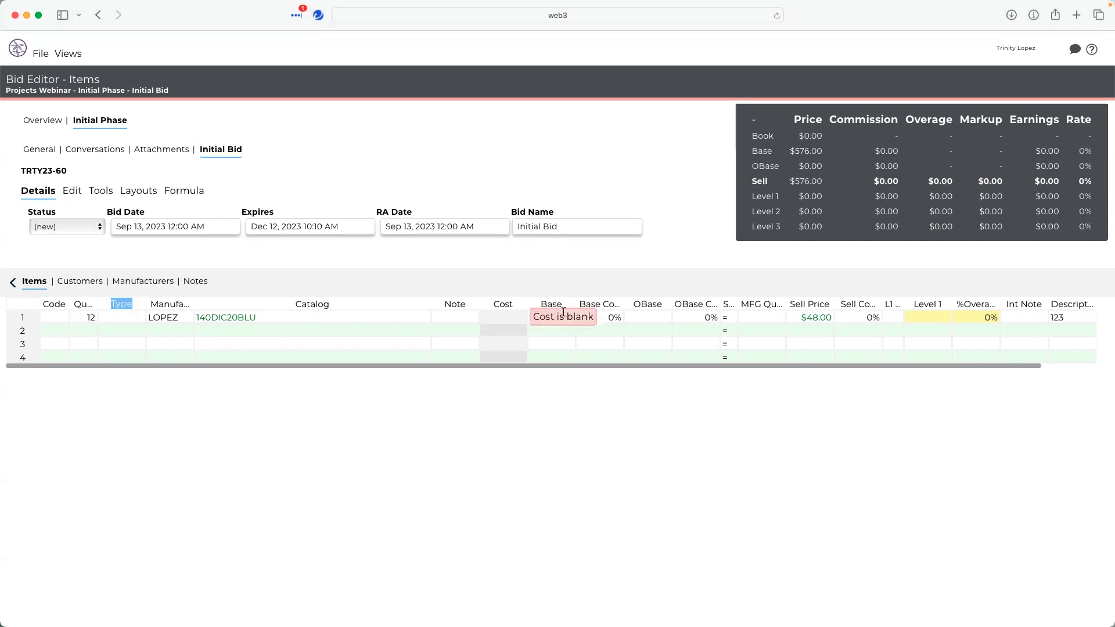
pyautogui.click(128, 304)
pyautogui.doubleClick(128, 304)
pyautogui.write('Note')
pyautogui.press('Return')
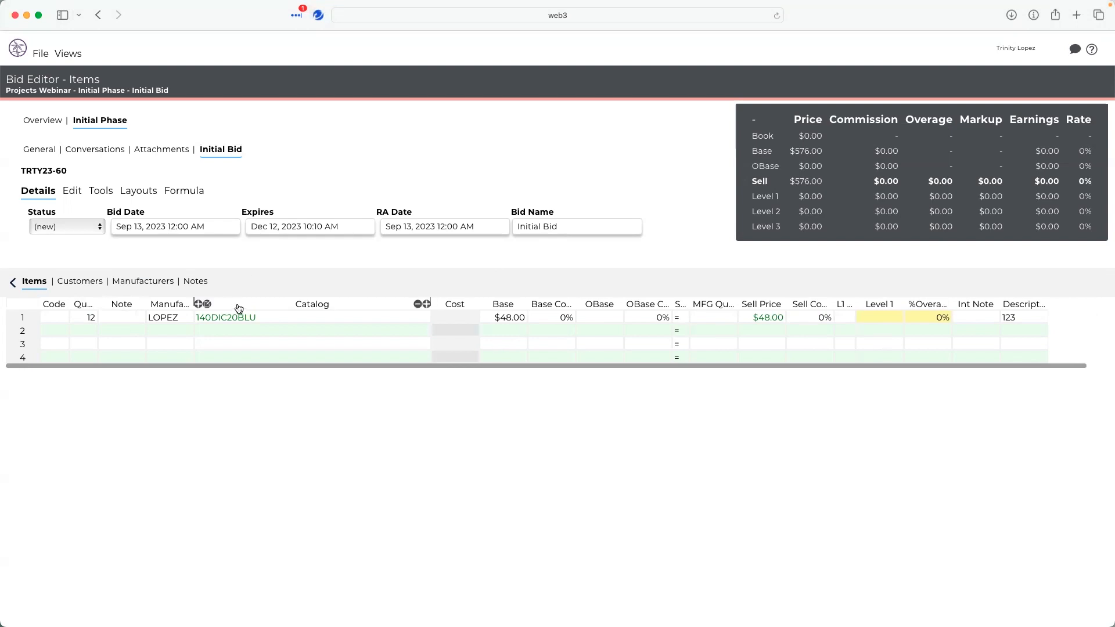
# - Try to insert a new column after Catalog and set it to Note
pyautogui.moveTo(467, 308)
pyautogui.click(428, 308)
pyautogui.moveTo(441, 309); pyautogui.dragTo(455, 330)
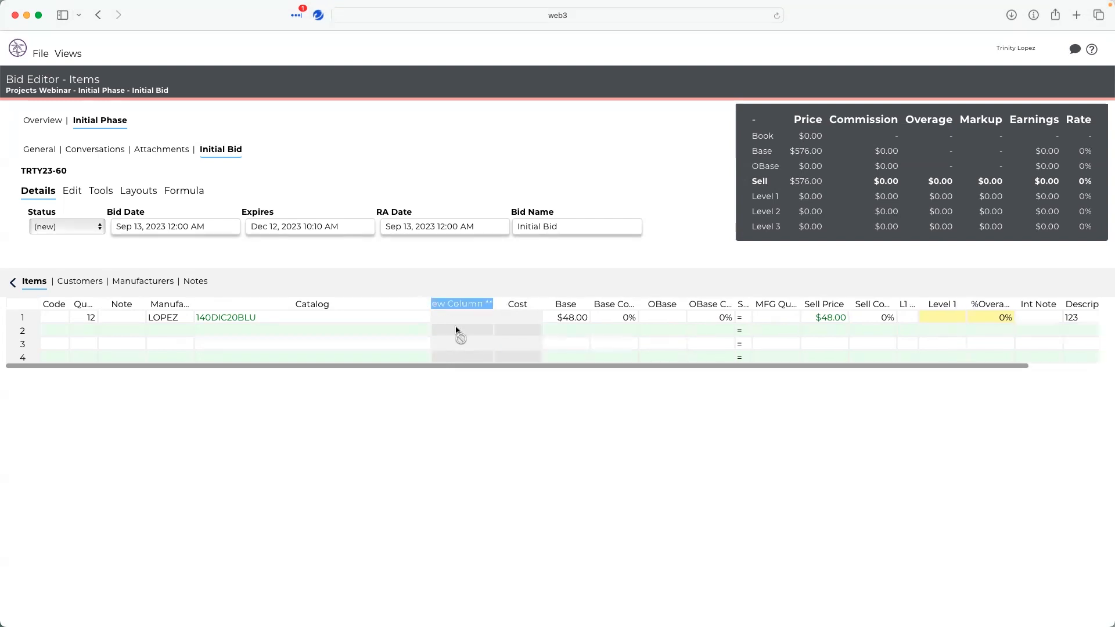
pyautogui.press('BackSpace')
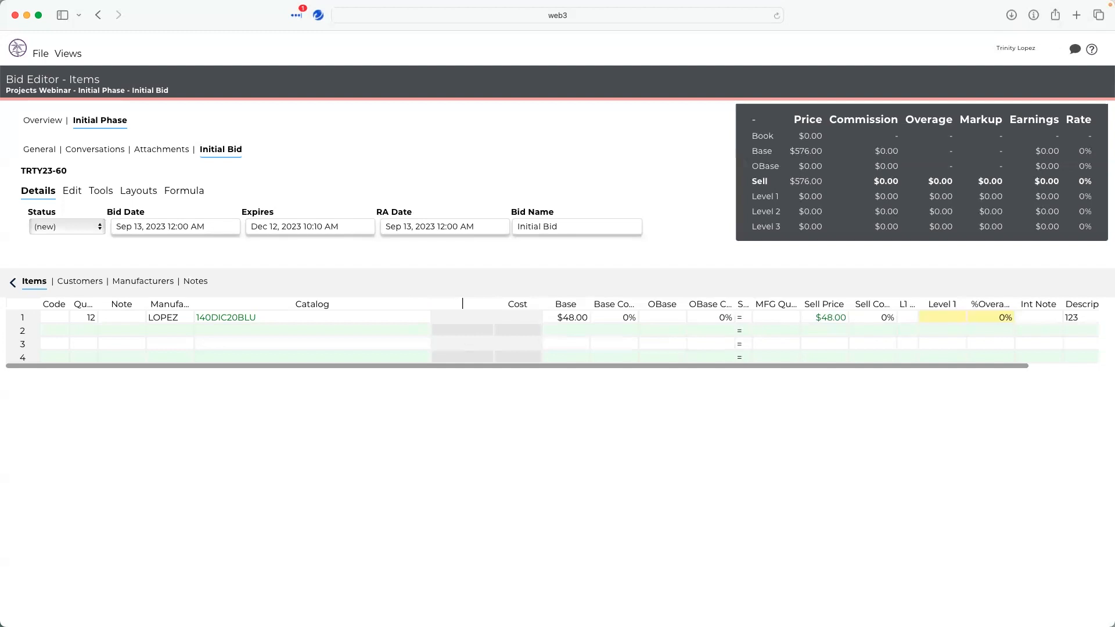
pyautogui.scroll(-20, 458, 340)
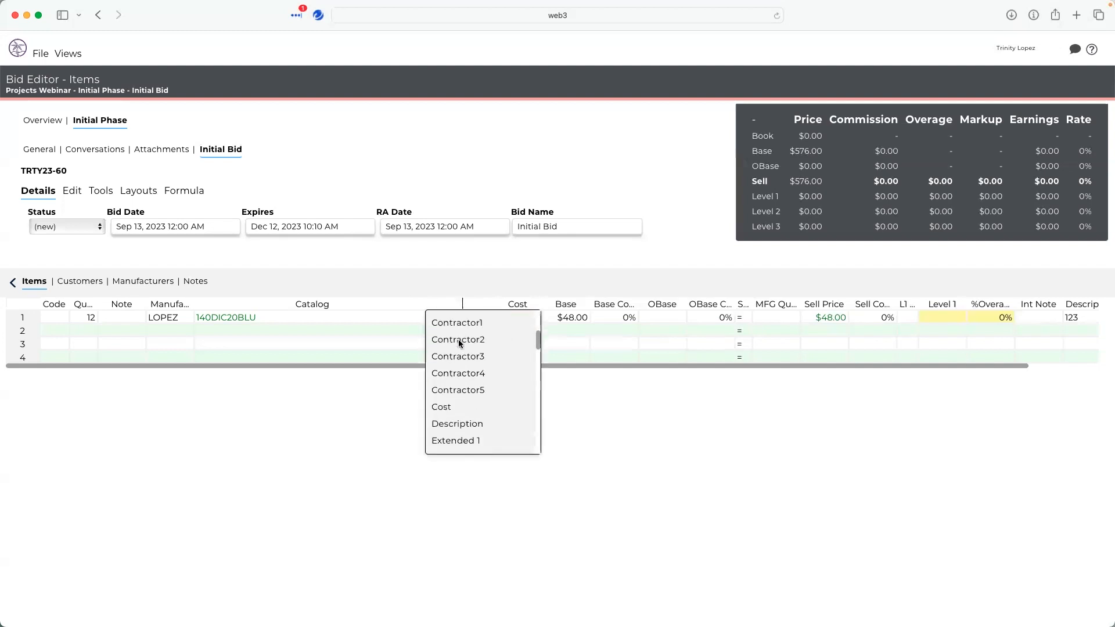
pyautogui.scroll(20, 459, 339)
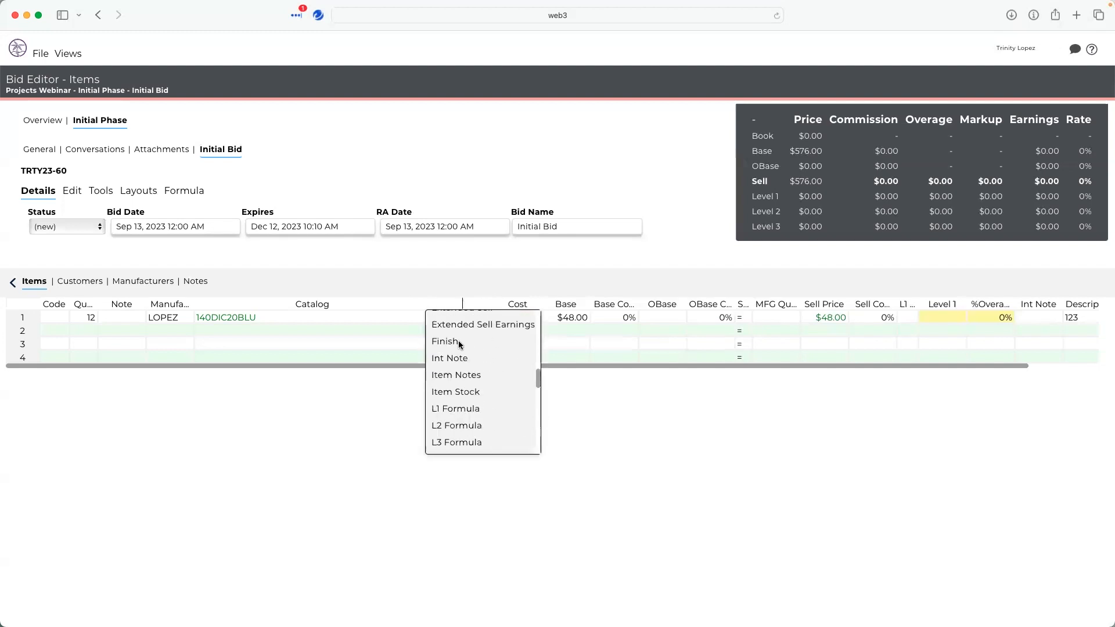
pyautogui.write('Note')
pyautogui.press('Return')
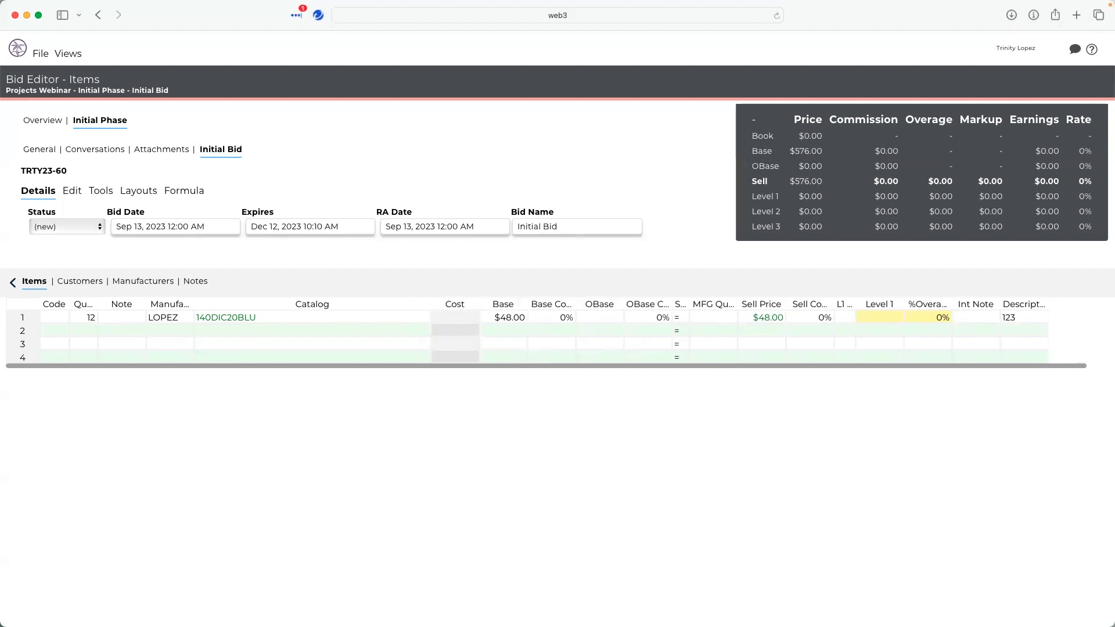
# - Rename the Note column header to type
pyautogui.moveTo(144, 307)
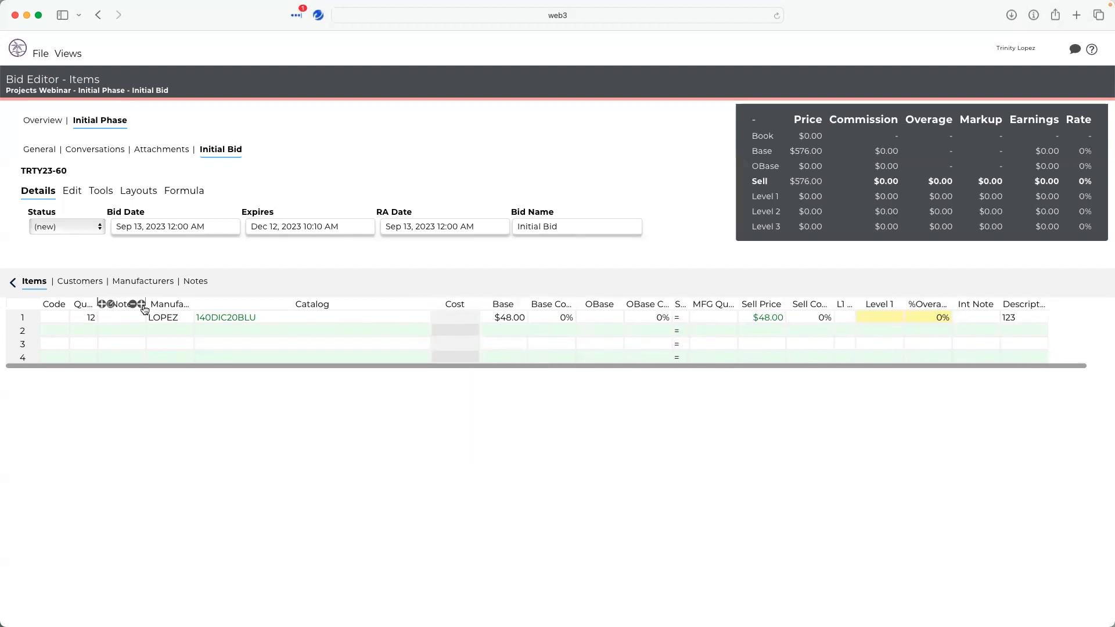
pyautogui.click(110, 303)
pyautogui.write('type')
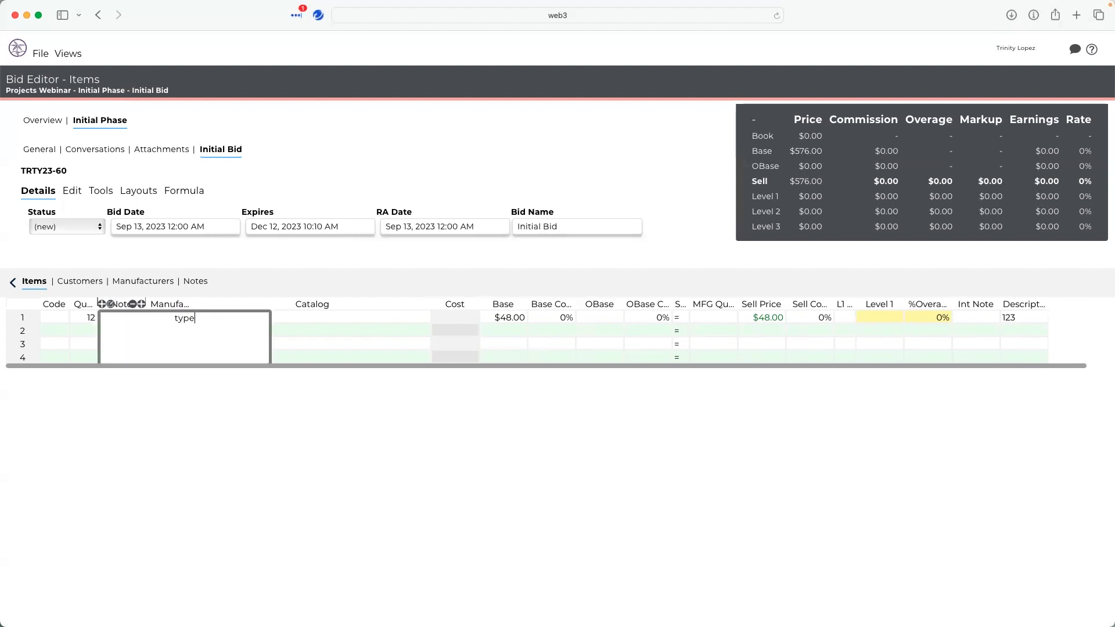
pyautogui.click(87, 329)
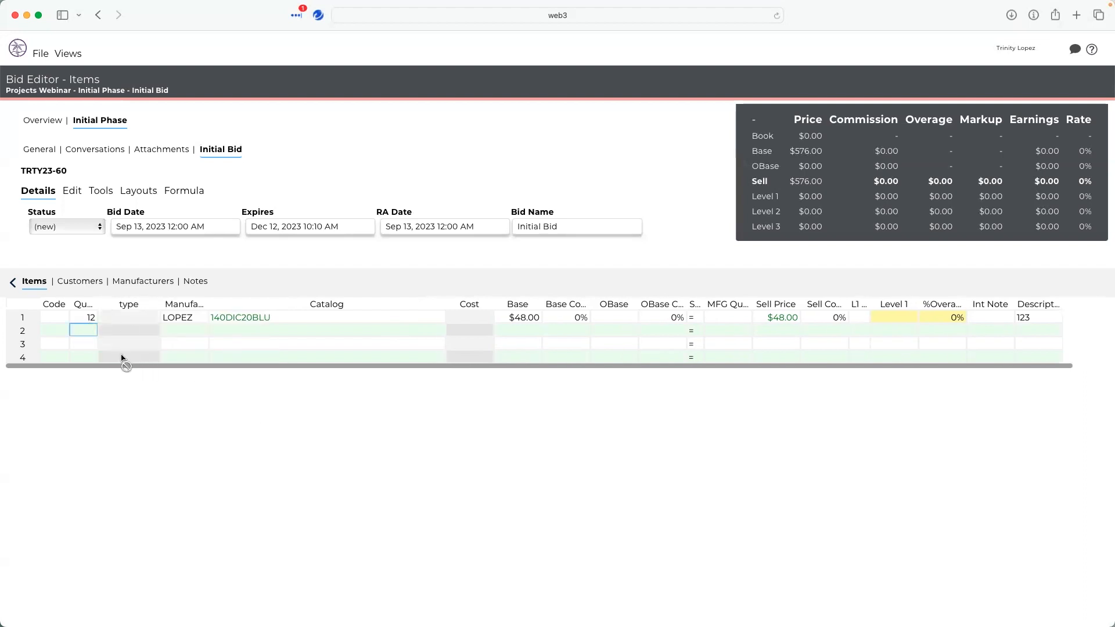
# - Browse the code list for row 2 and set its code to Blank
pyautogui.click(55, 326)
pyautogui.press('Return')
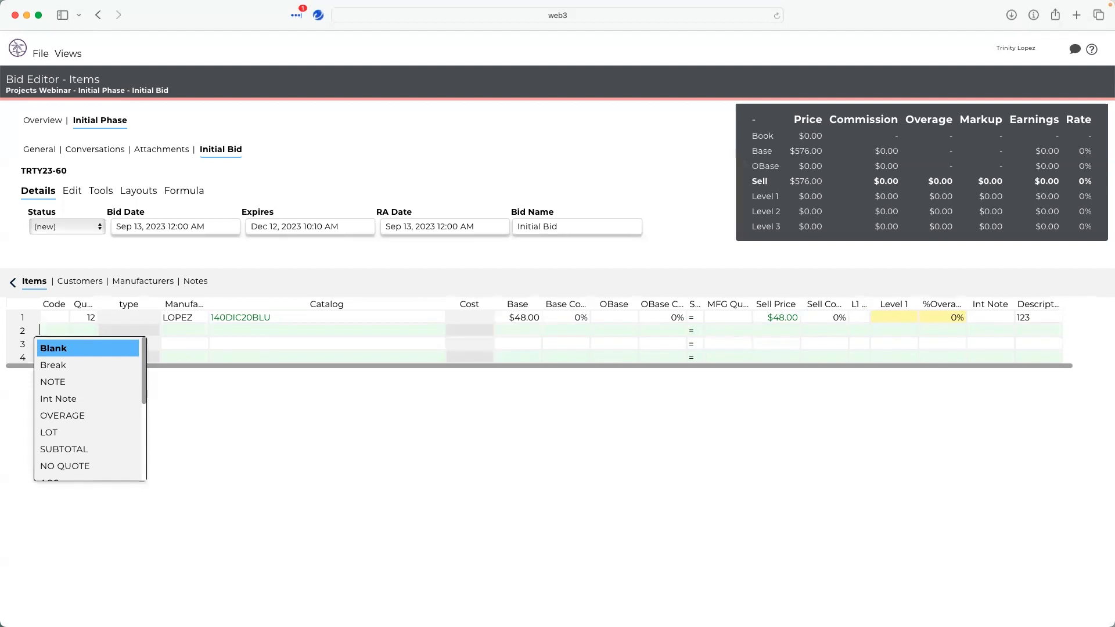
pyautogui.scroll(-3, 85, 413)
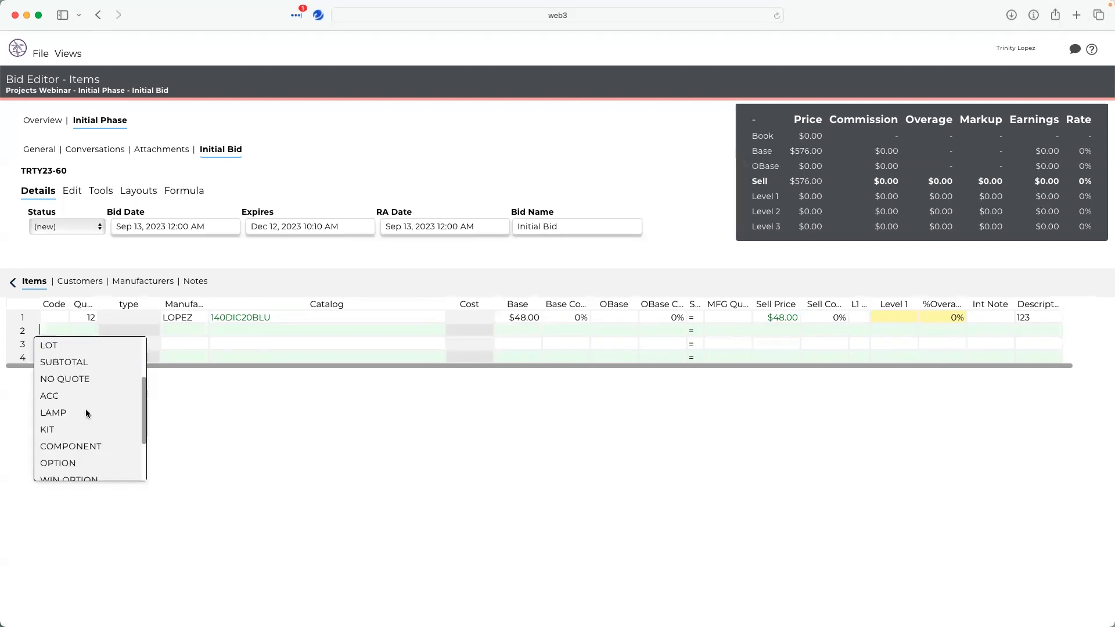
pyautogui.scroll(-3, 84, 410)
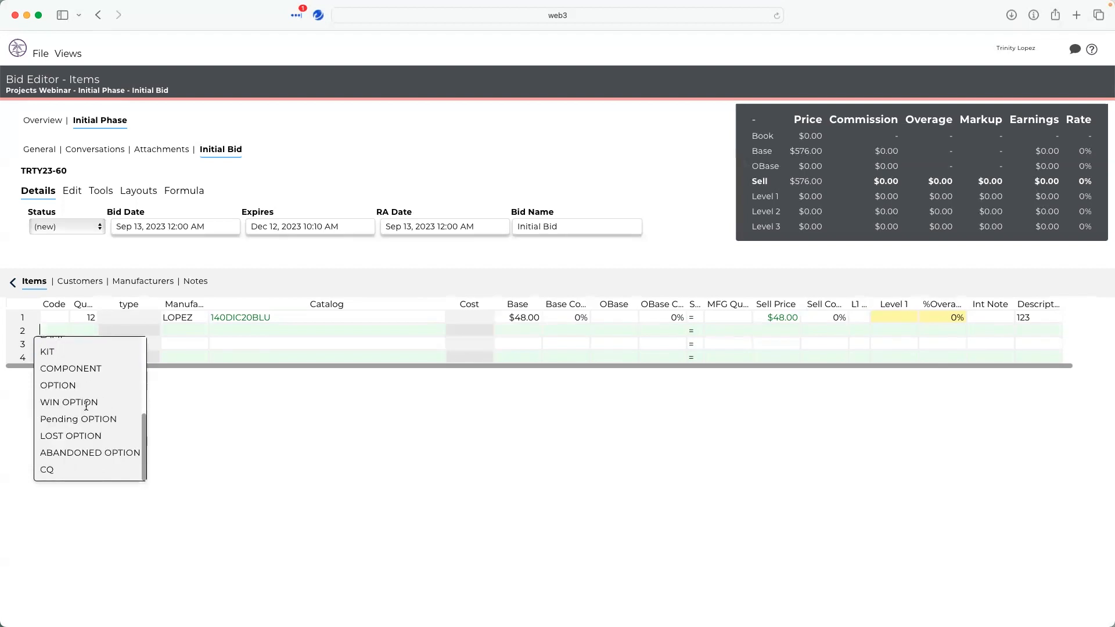
pyautogui.scroll(6, 85, 386)
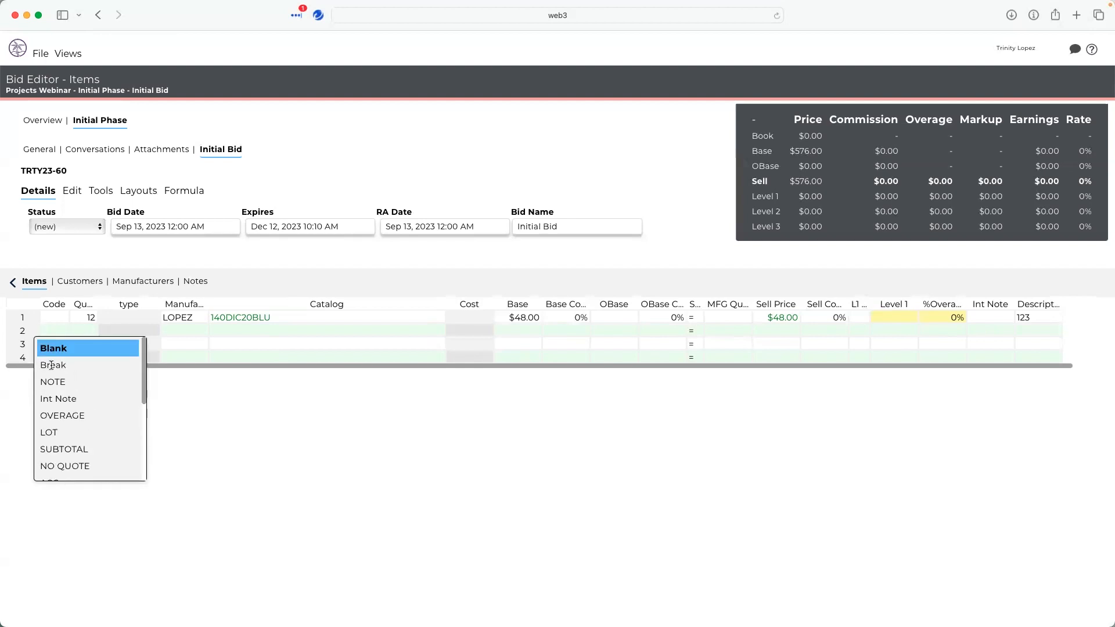
pyautogui.click(51, 365)
pyautogui.doubleClick(52, 332)
pyautogui.write('Blank')
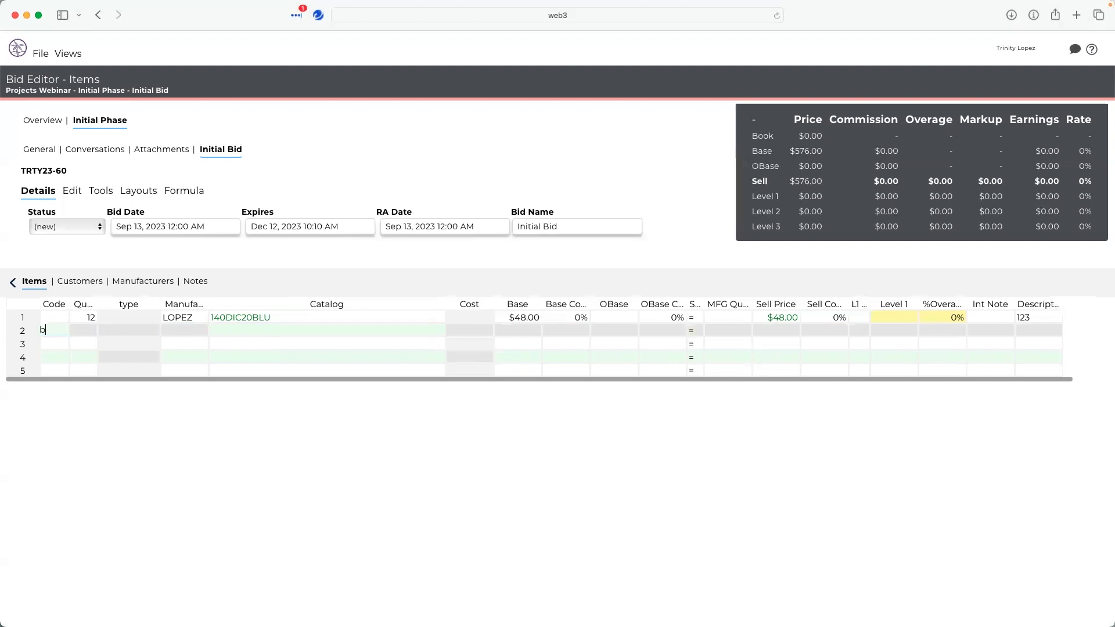
pyautogui.press('Tab')
# - Enter an Options code on row 3 with catalog A
pyautogui.click(53, 347)
pyautogui.click(93, 343)
pyautogui.click(56, 343)
pyautogui.write('options')
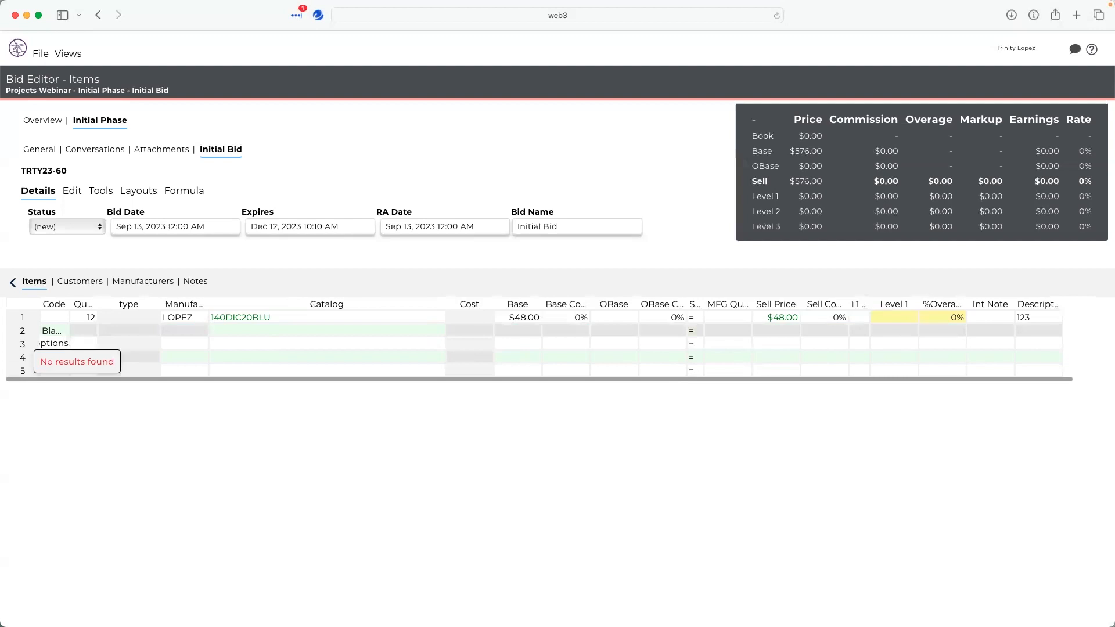
pyautogui.press('Tab')
pyautogui.press('Tab')
pyautogui.press('Tab')
pyautogui.press('Tab')
pyautogui.write('A')
pyautogui.press('Tab')
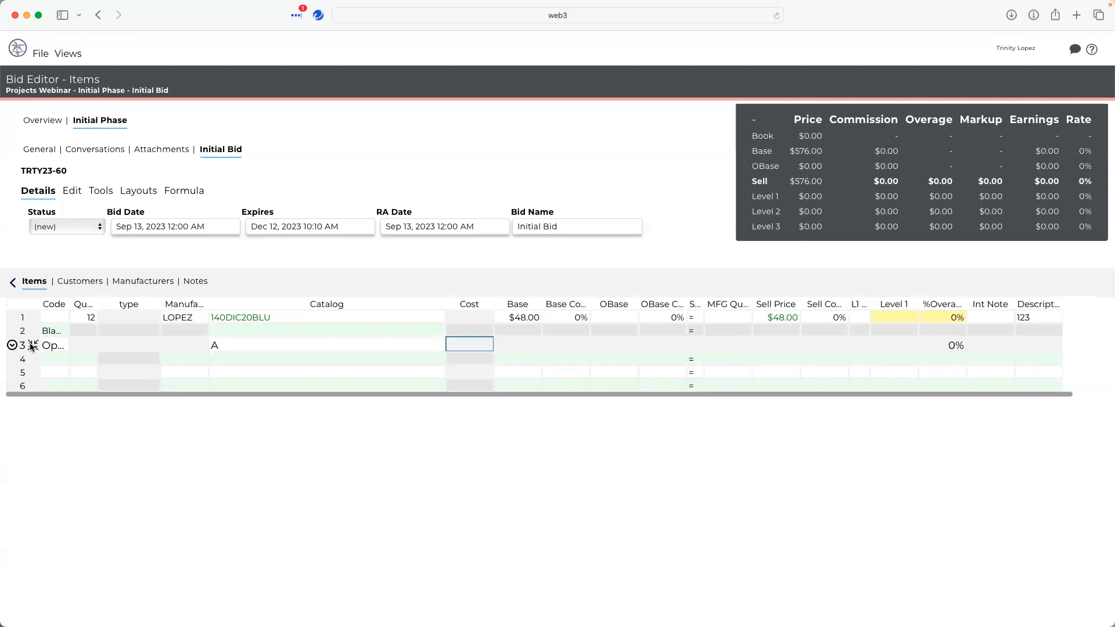
# - Add row 4 with quantity 12, manufacturer LOPEZ and the configured 140DIC-16 GRN catalog item
pyautogui.click(82, 360)
pyautogui.write('12')
pyautogui.press('Tab')
pyautogui.press('Tab')
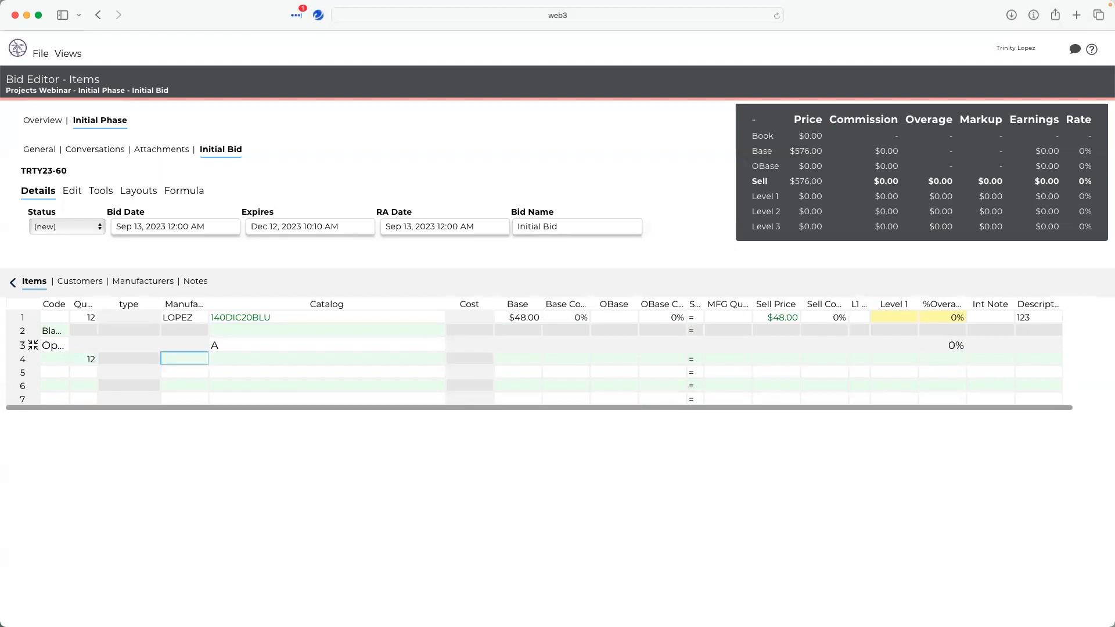
pyautogui.write('lope')
pyautogui.press('Return')
pyautogui.press('Tab')
pyautogui.write('140')
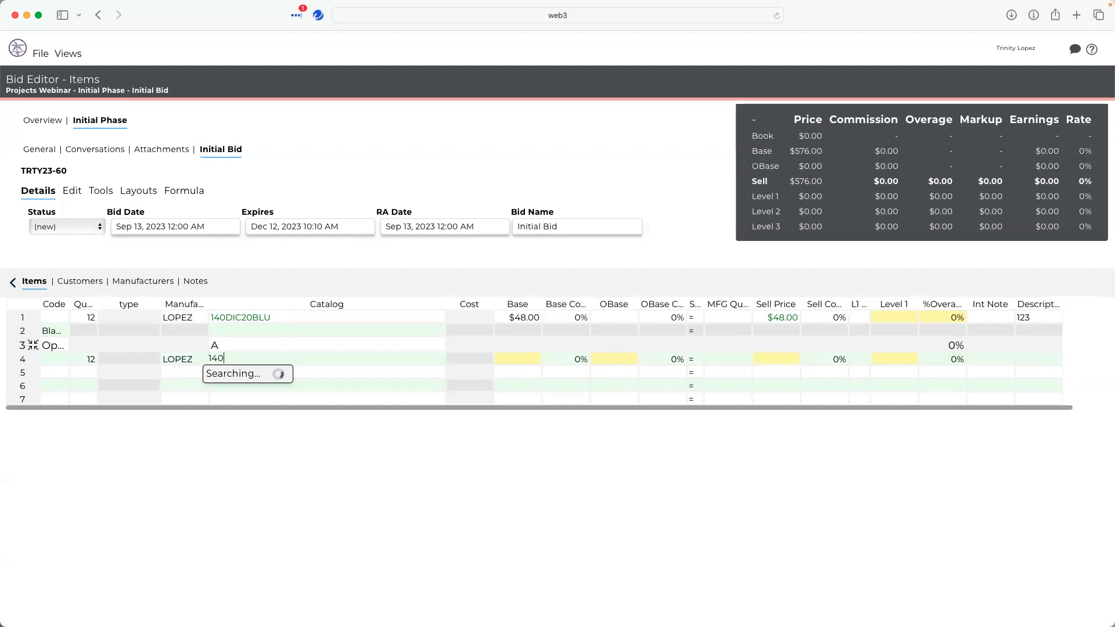
pyautogui.press('BackSpace')
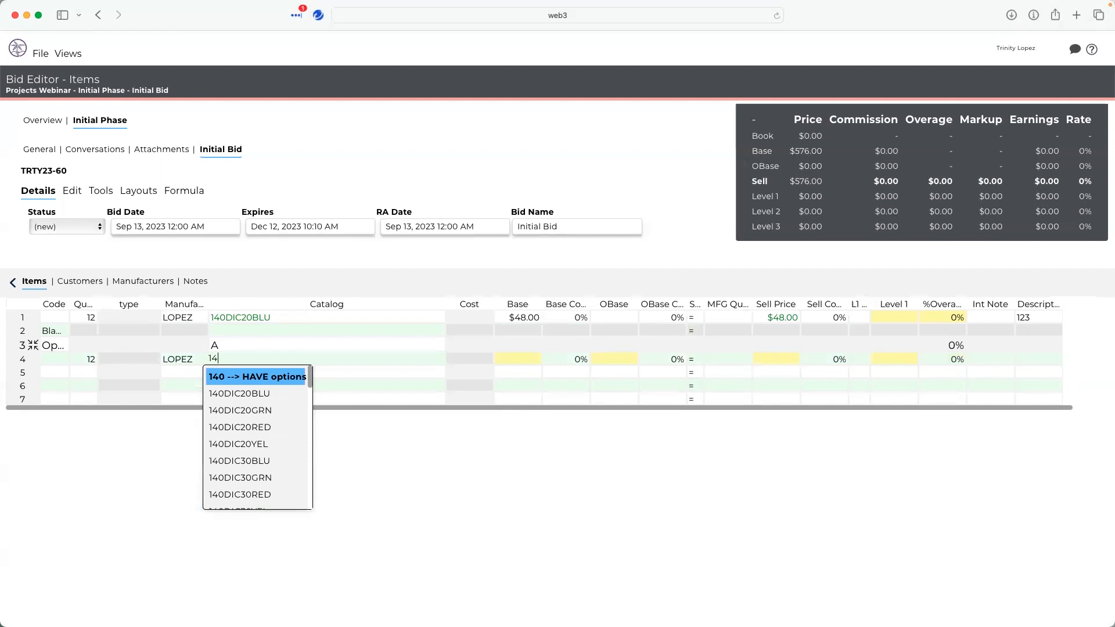
pyautogui.press('Return')
pyautogui.press('Down')
pyautogui.press('Return')
pyautogui.press('Down')
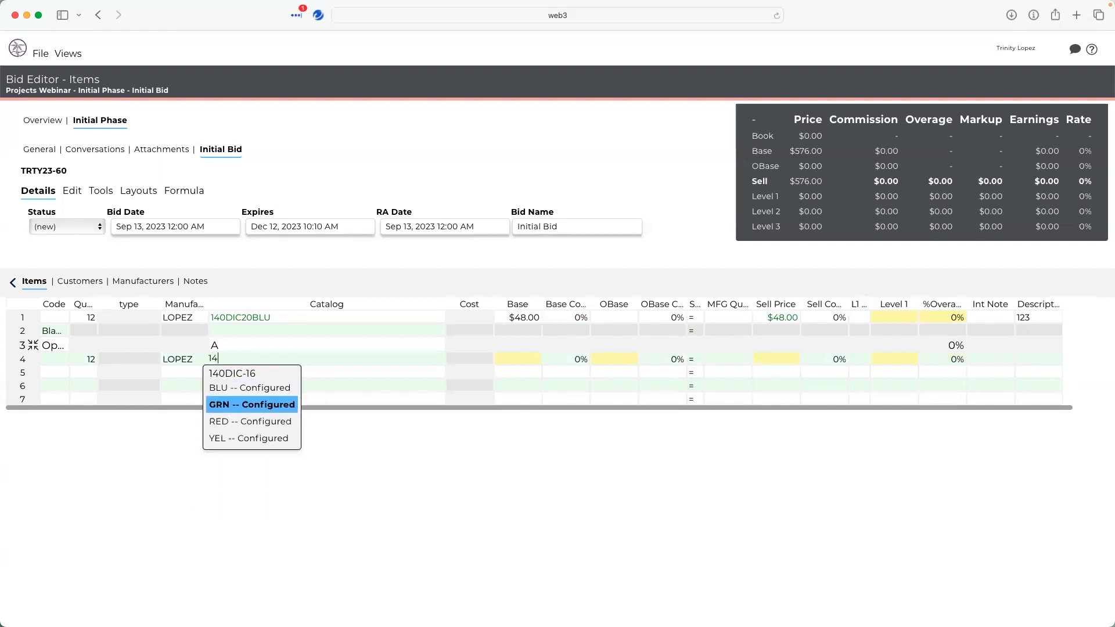
pyautogui.press('Return')
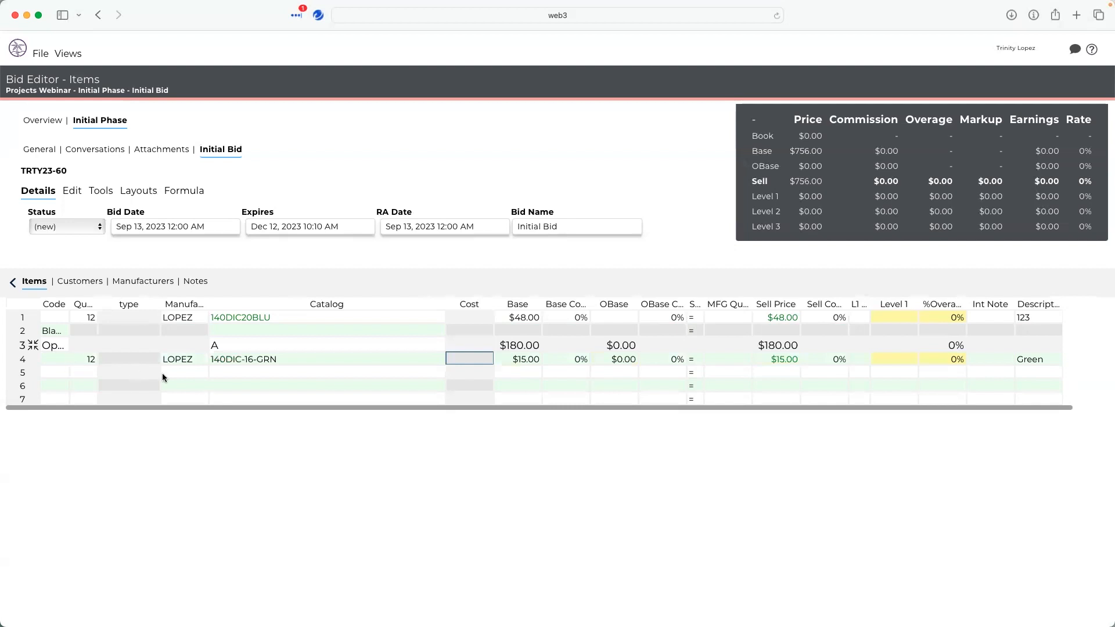
# - Collapse and expand the options group on row 3
pyautogui.click(283, 376)
pyautogui.click(91, 373)
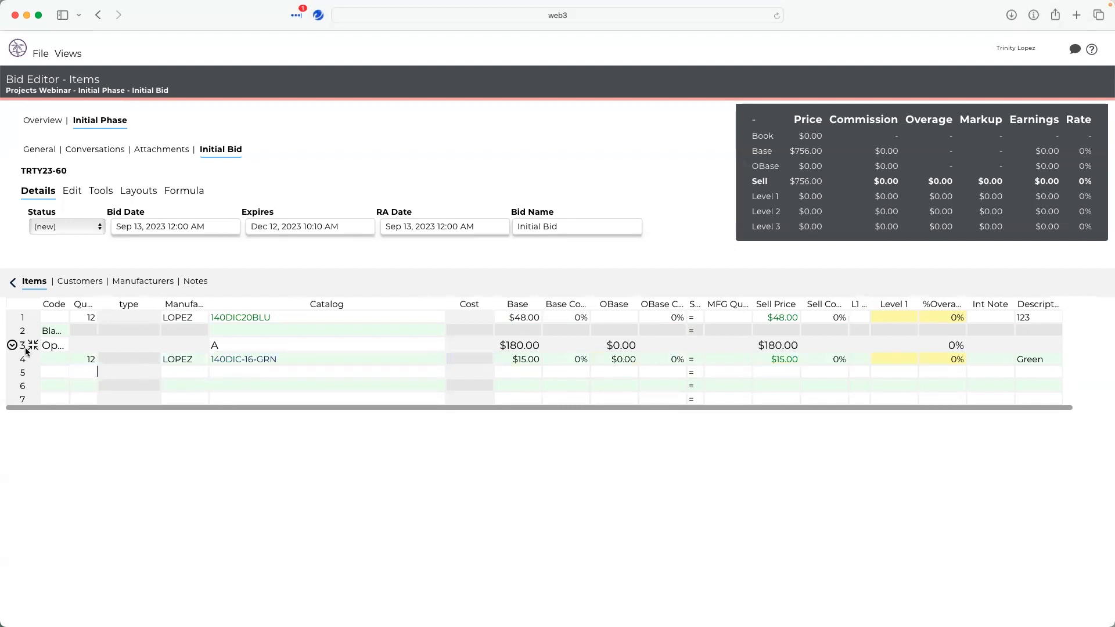
pyautogui.click(31, 346)
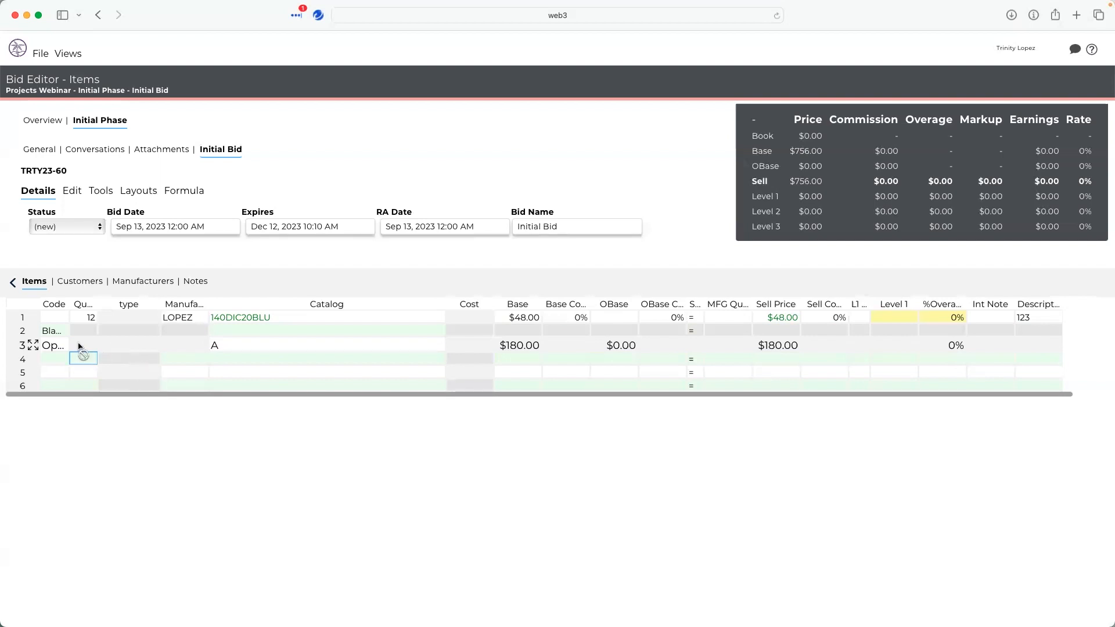
pyautogui.click(31, 346)
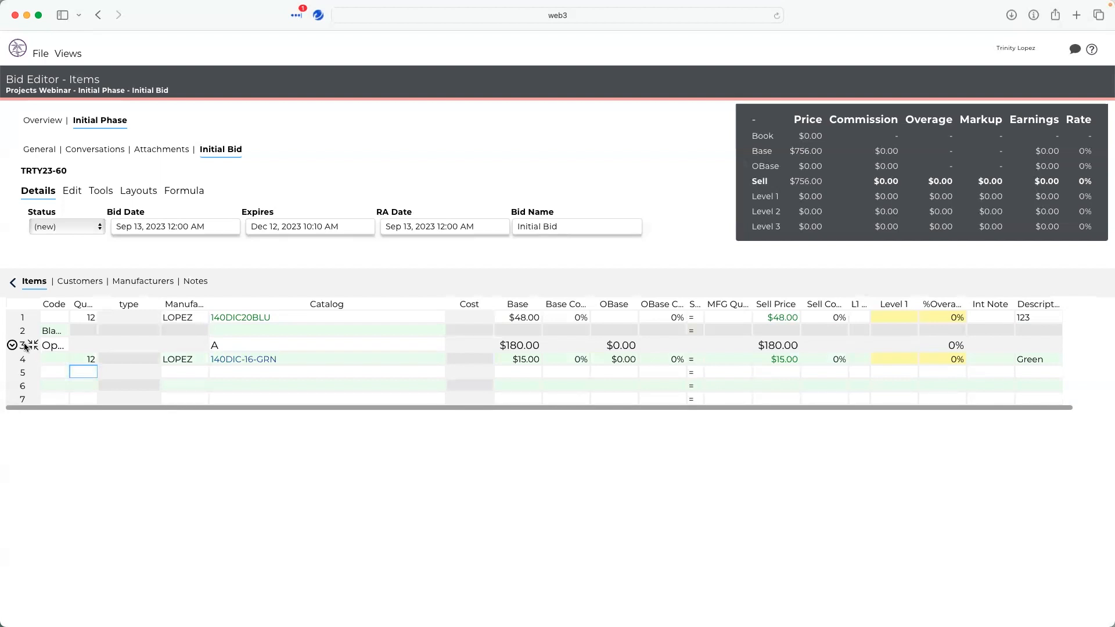
# - Open the row context menu on the options row and browse its commands
pyautogui.rightClick(11, 347)
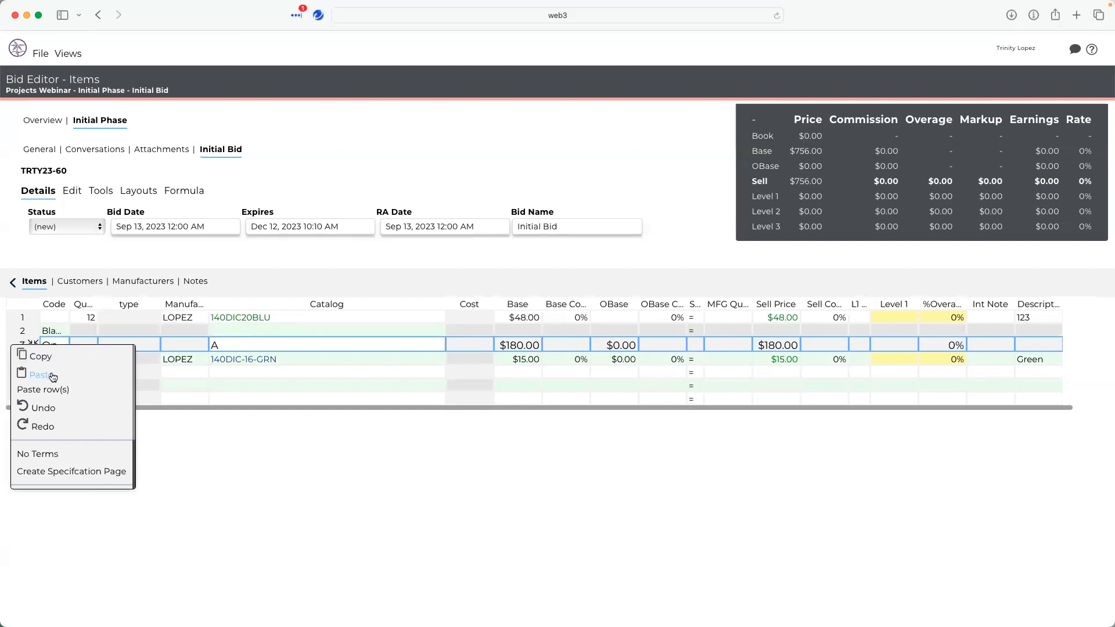
pyautogui.scroll(-2, 87, 418)
pyautogui.scroll(-1, 92, 421)
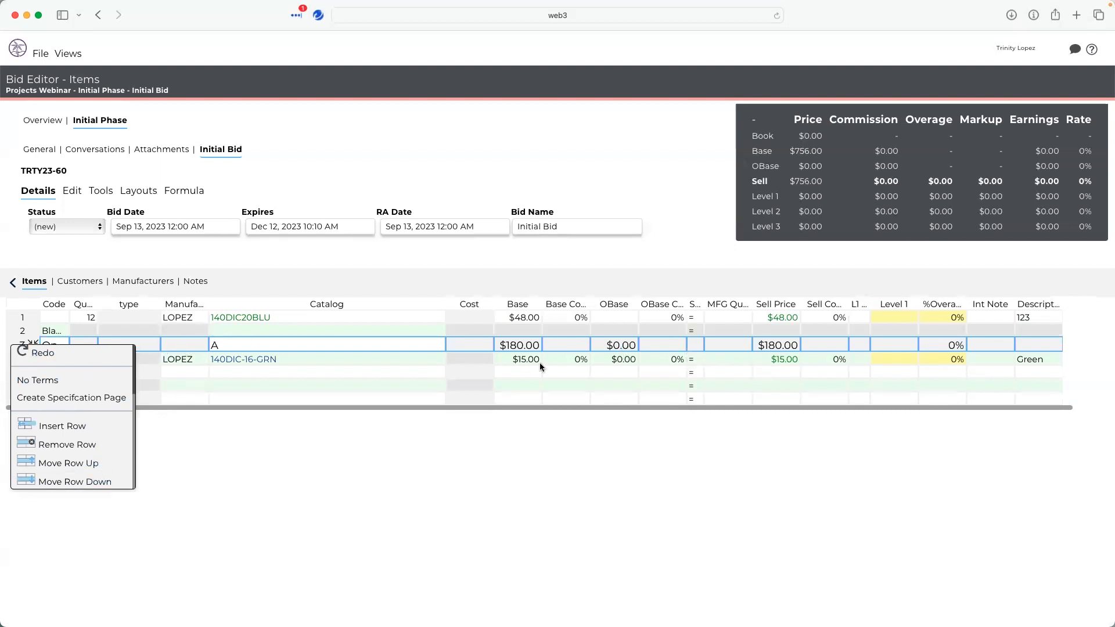
pyautogui.click(249, 442)
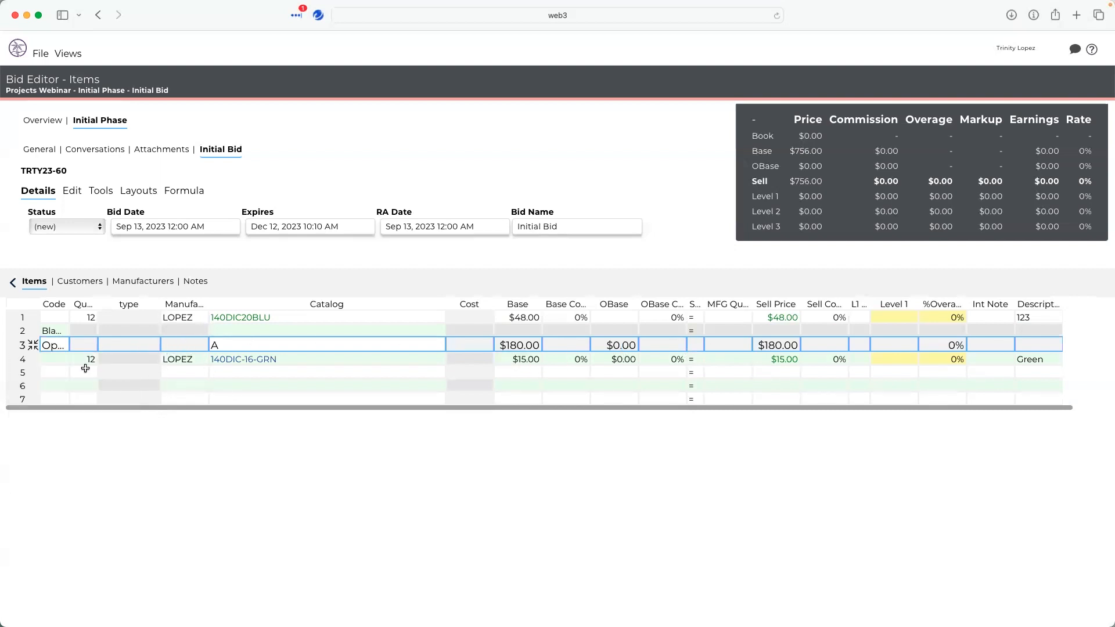
pyautogui.click(65, 376)
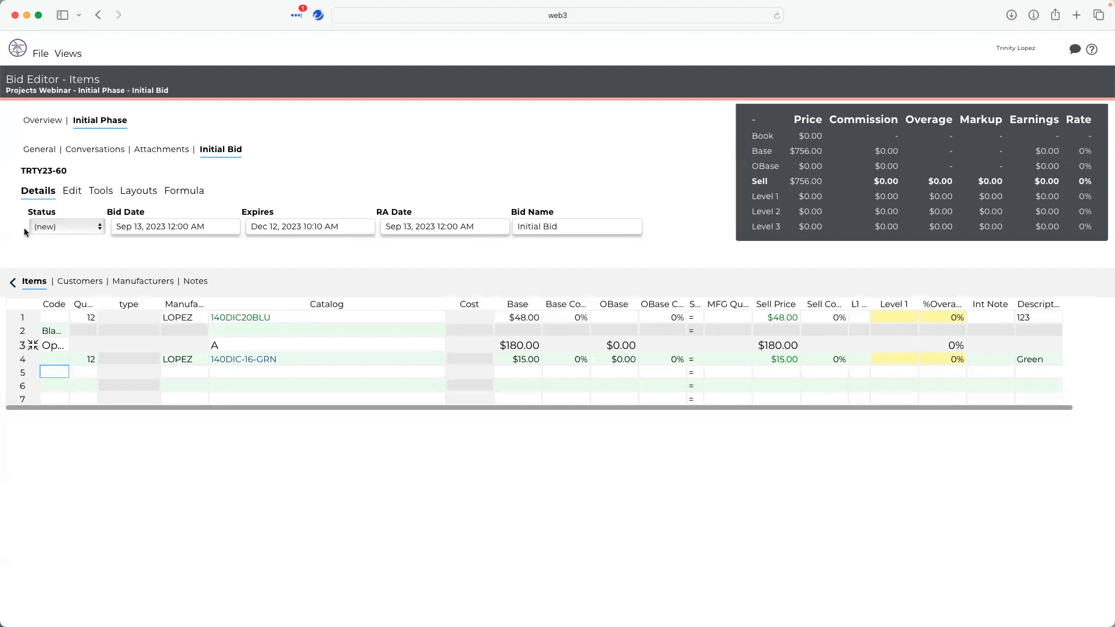
# - Set the Bid Date to Sep 27, 2023
pyautogui.click(136, 225)
pyautogui.click(207, 368)
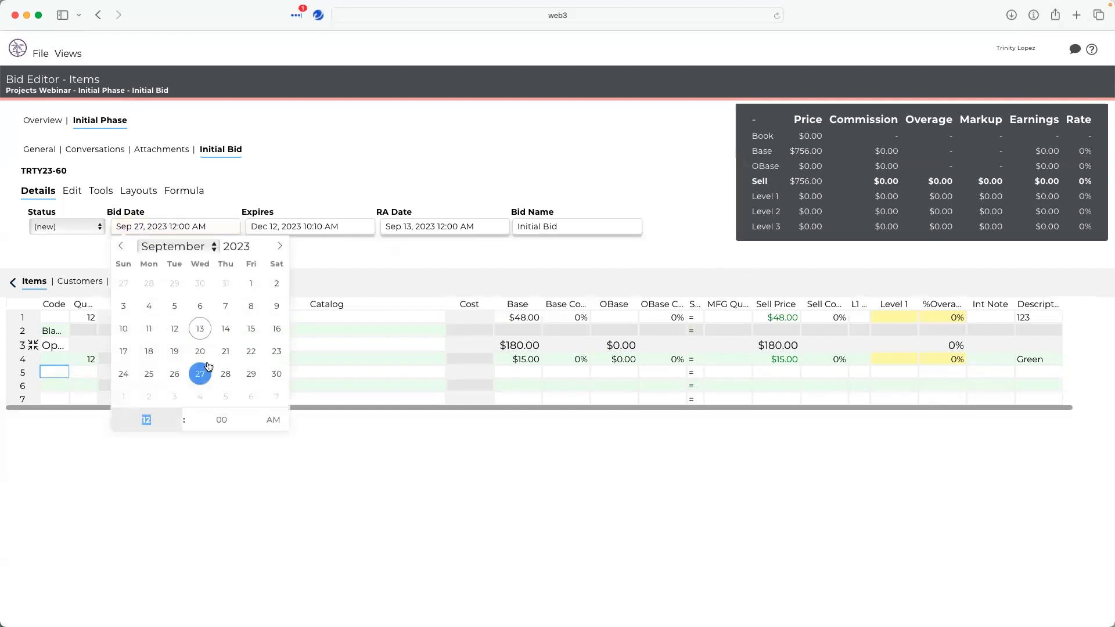
pyautogui.click(451, 227)
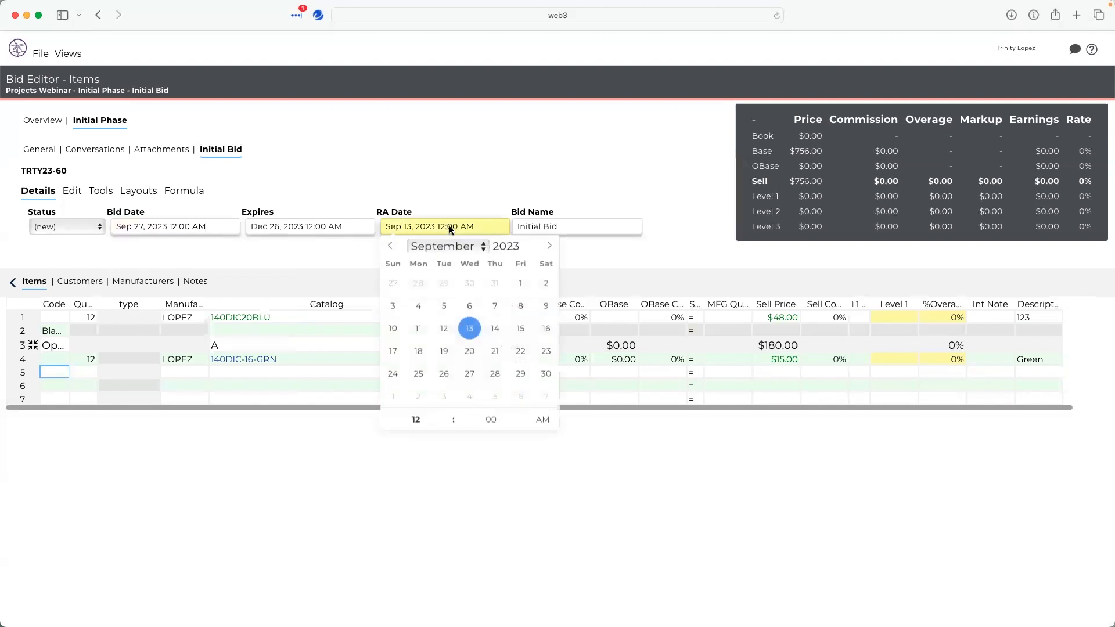
pyautogui.click(654, 169)
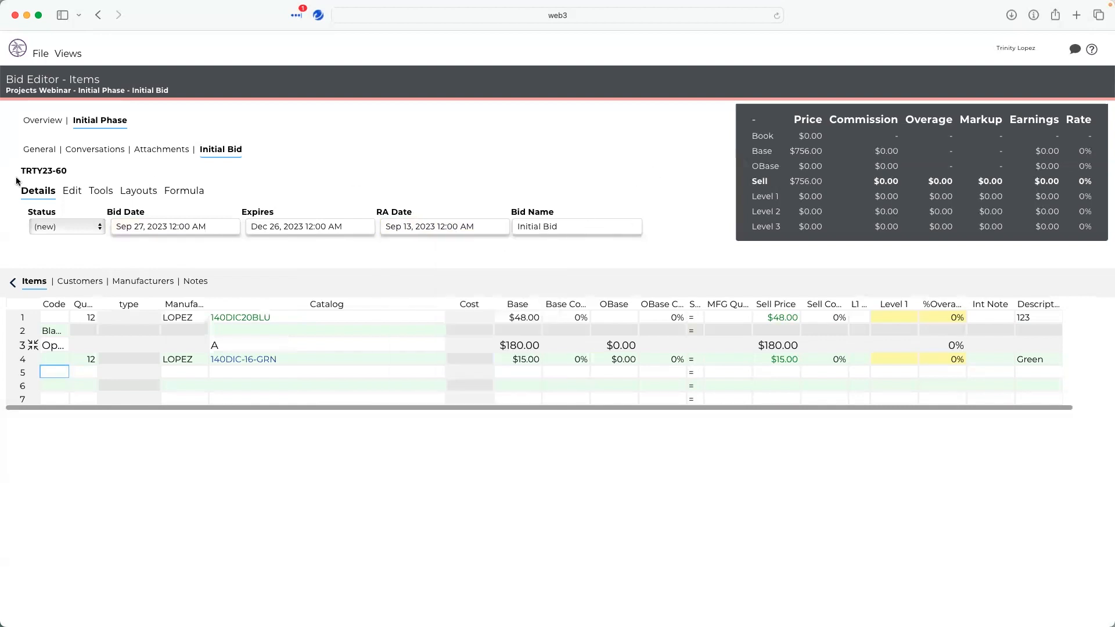
# - Open the part history for row 4's 140DIC-16-GRN catalog item and close it
pyautogui.click(68, 192)
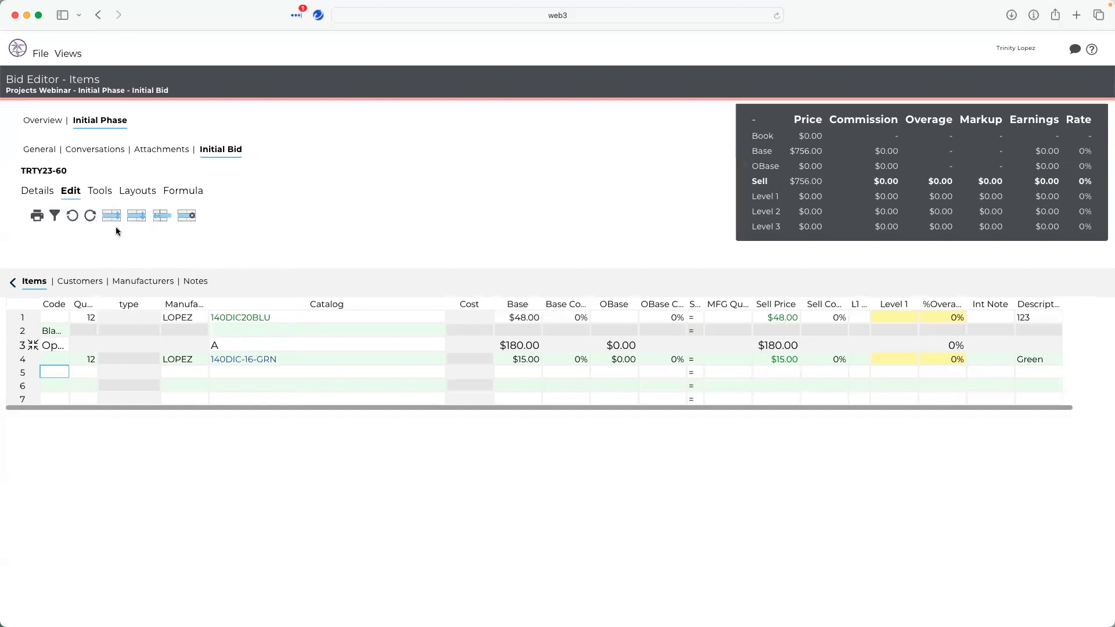
pyautogui.click(104, 192)
pyautogui.click(229, 367)
pyautogui.click(229, 360)
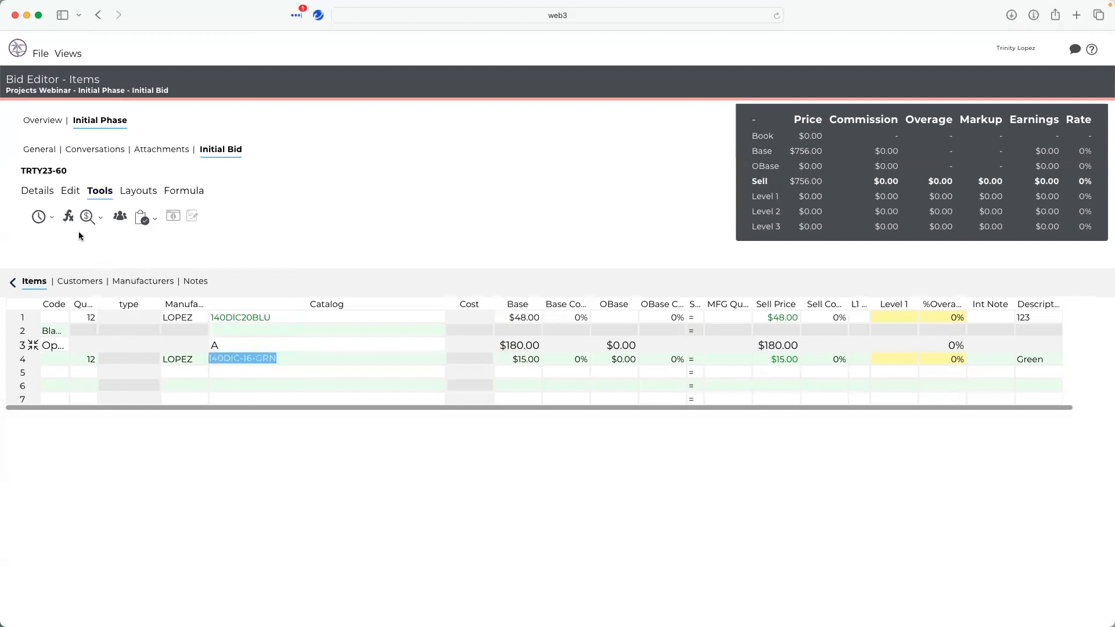
pyautogui.click(51, 219)
pyautogui.click(51, 219)
pyautogui.click(52, 218)
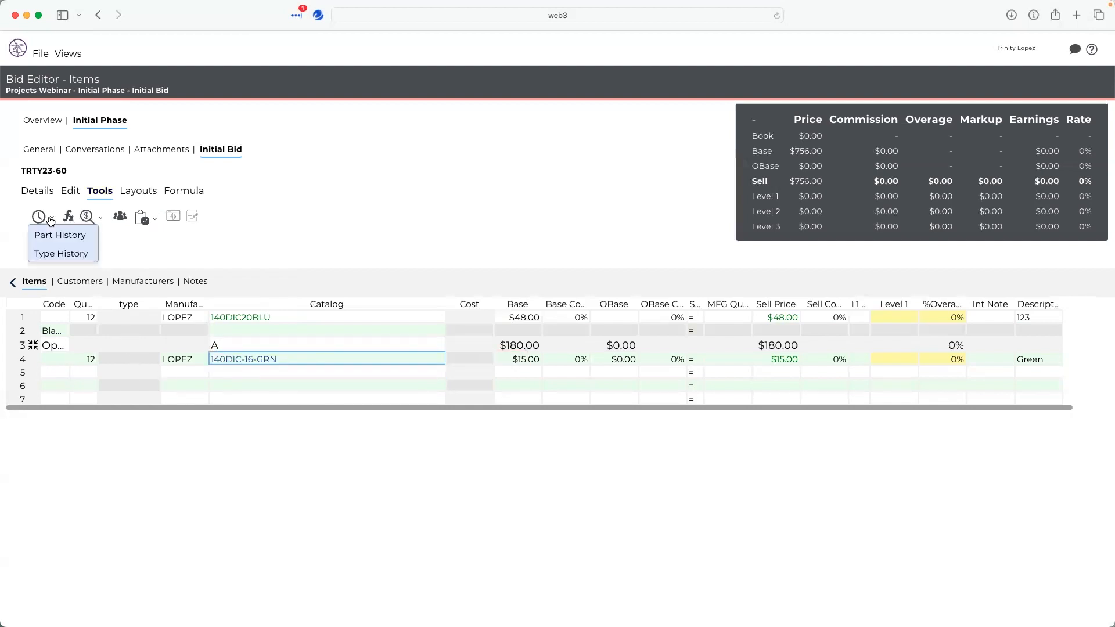
pyautogui.click(51, 235)
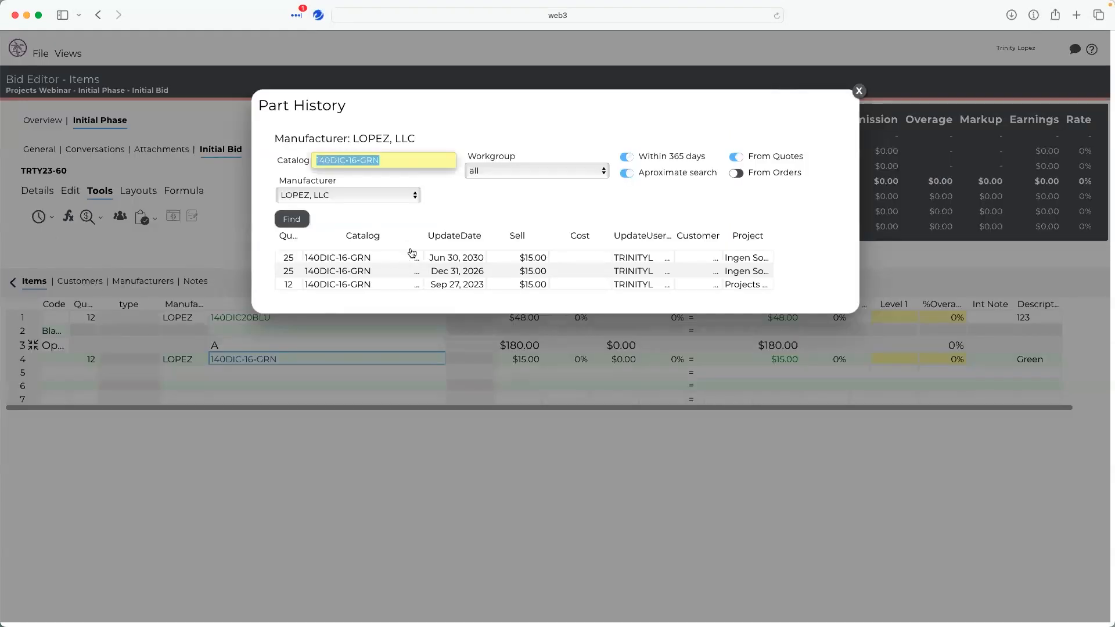
pyautogui.click(859, 91)
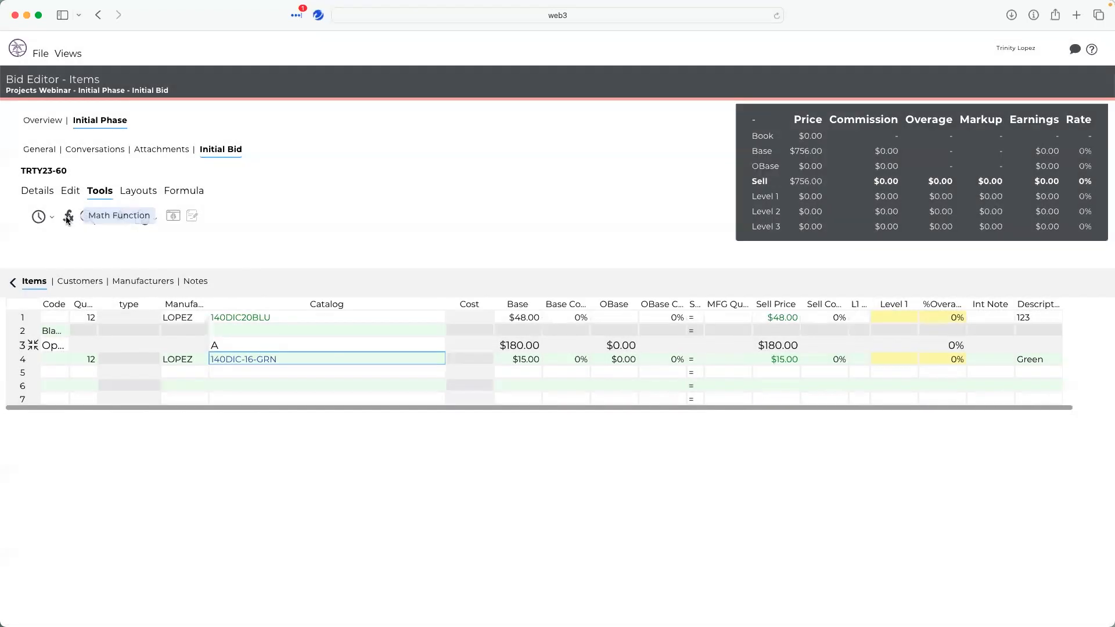
# - Open the Math Functions dialog and cancel it without applying
pyautogui.click(67, 217)
pyautogui.click(611, 207)
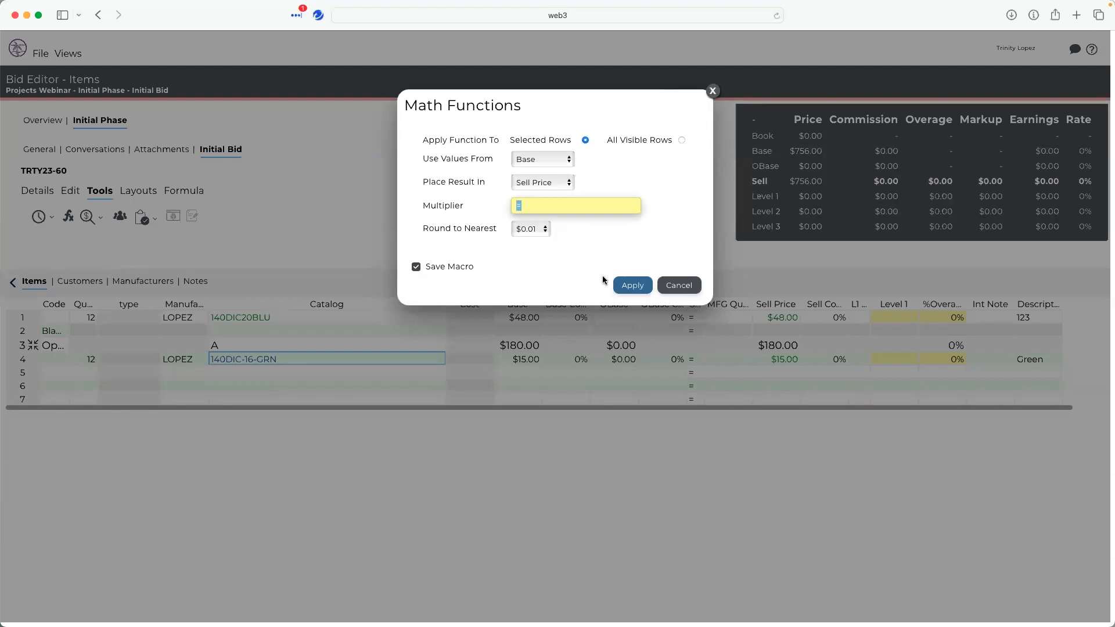
pyautogui.click(680, 286)
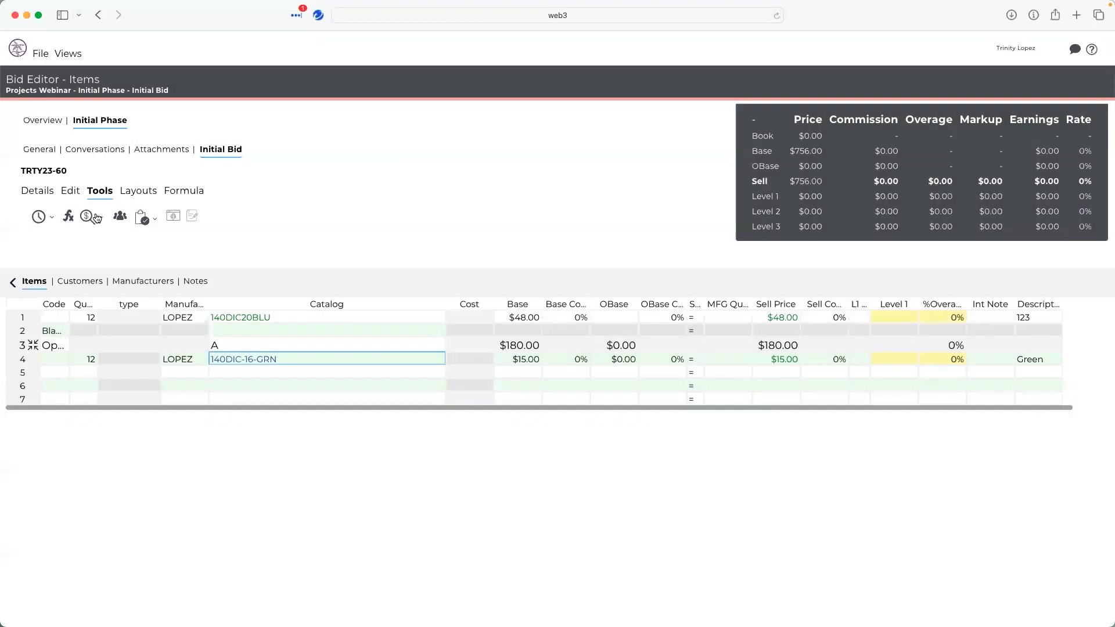
# - Browse the price lookup, change workgroup and stock status tools without applying any changes
pyautogui.click(97, 218)
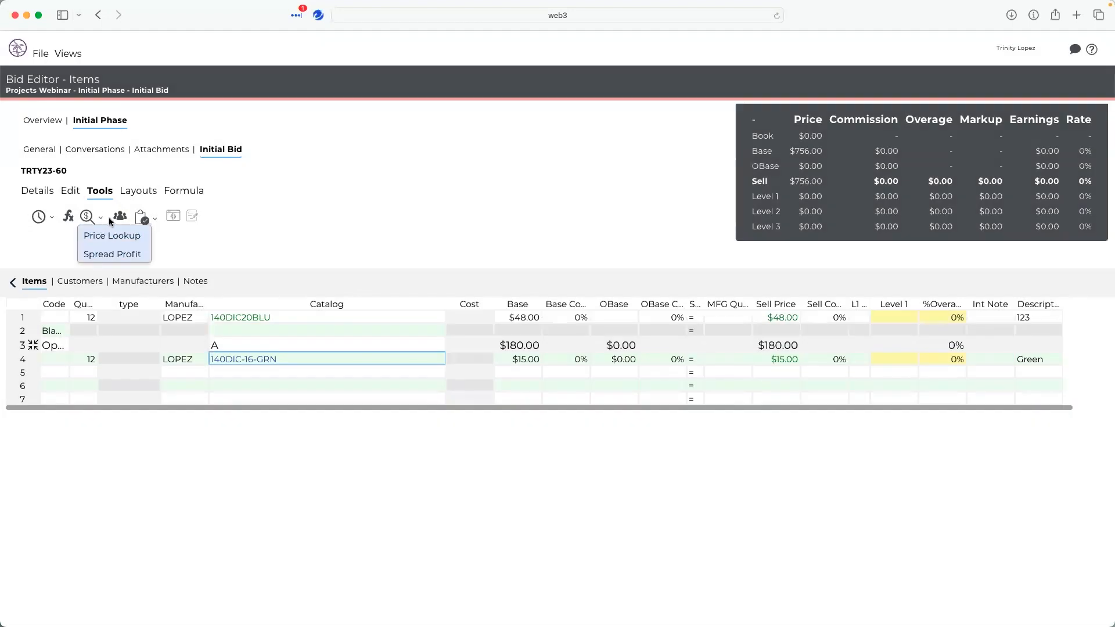
pyautogui.click(119, 217)
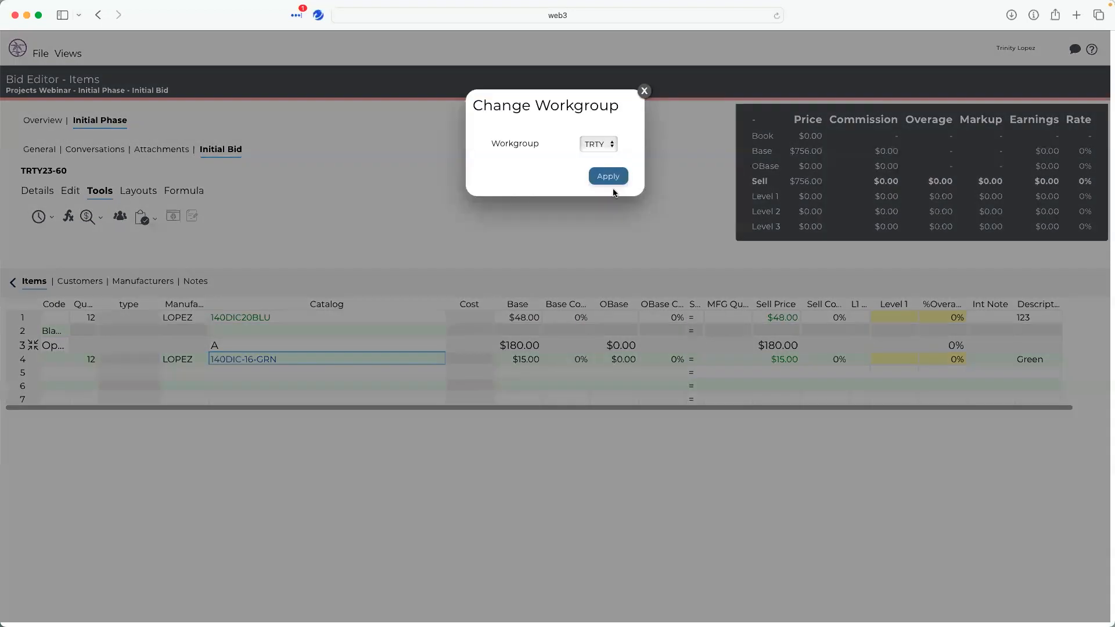
pyautogui.click(613, 145)
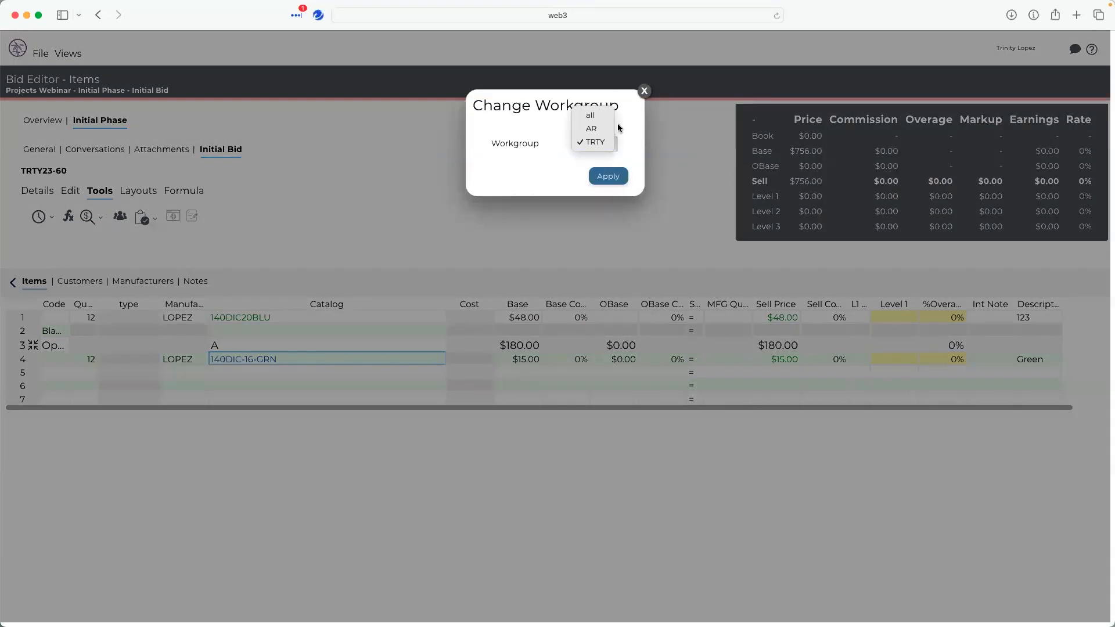
pyautogui.click(645, 96)
pyautogui.click(645, 93)
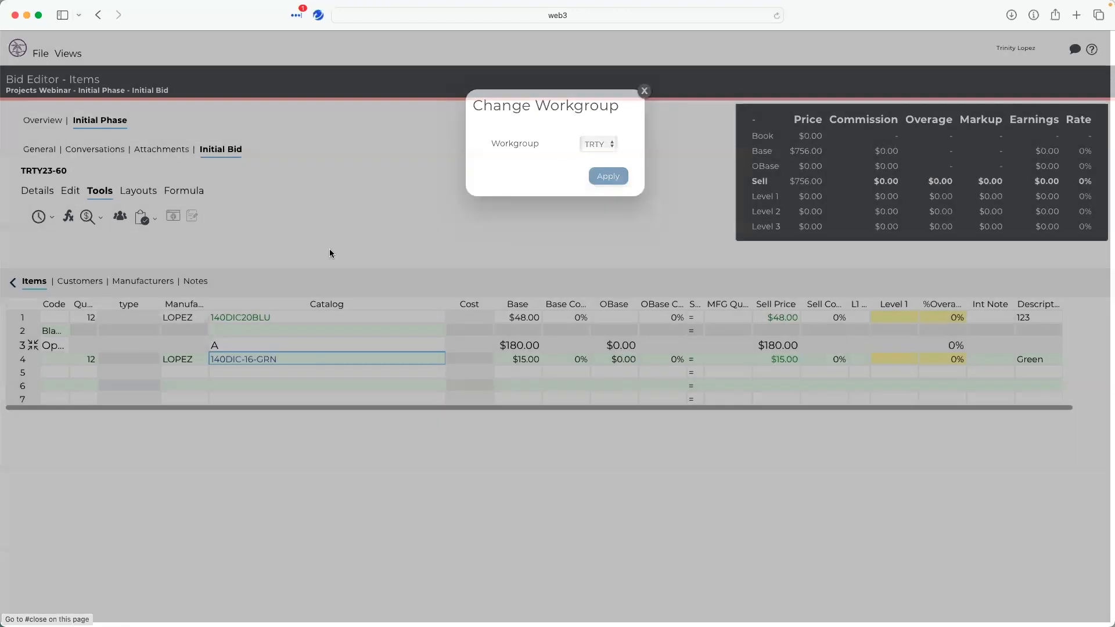
pyautogui.click(156, 221)
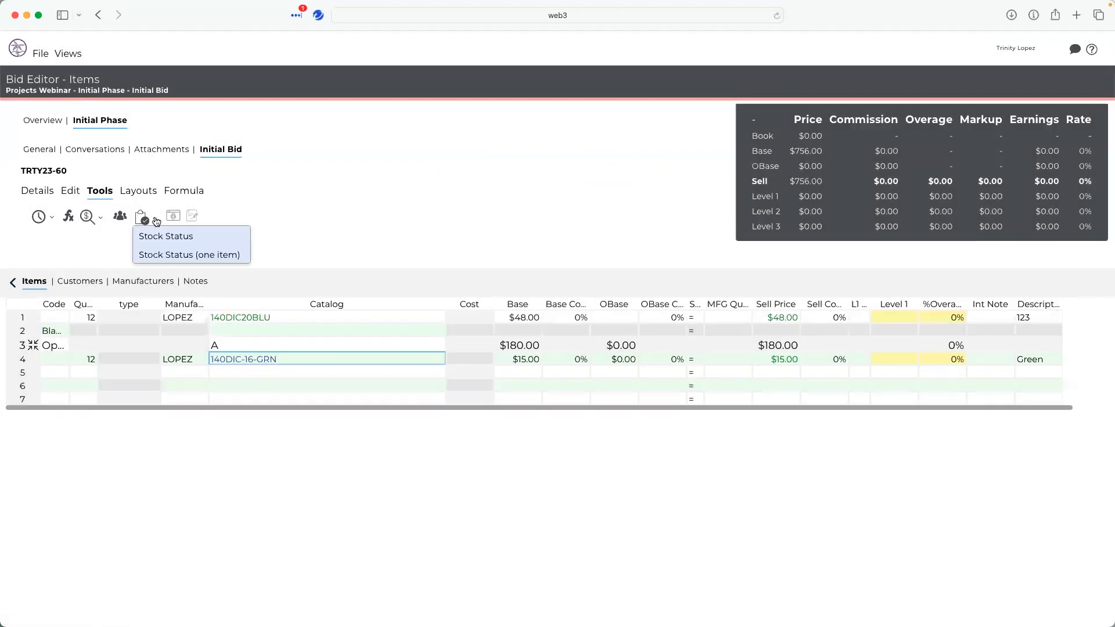
pyautogui.click(288, 199)
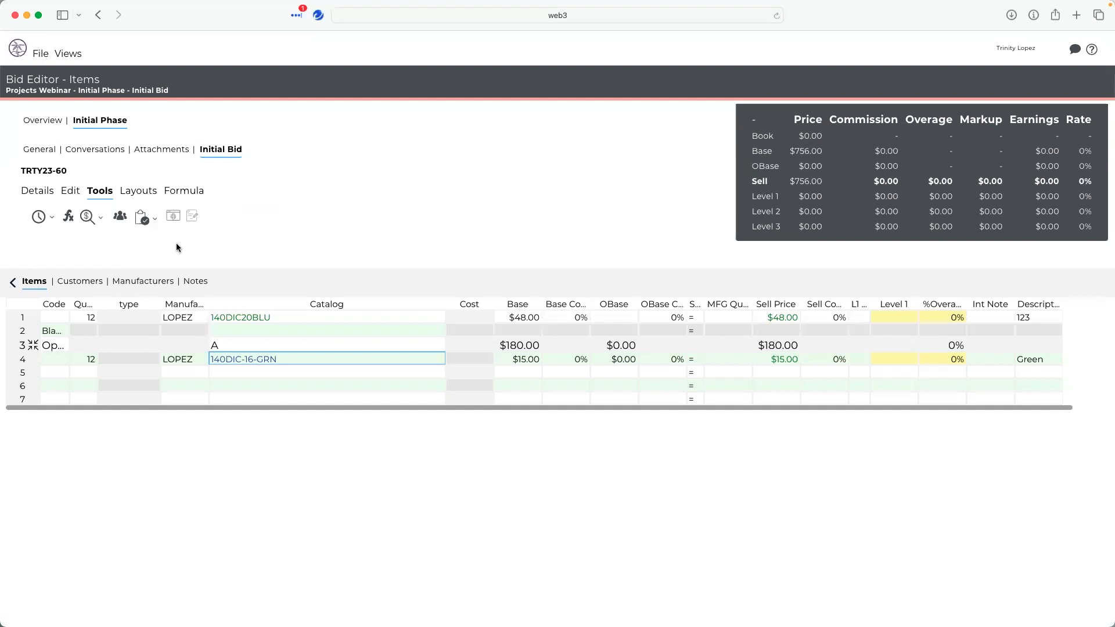
# - Switch the items grid to the Trinity's Quotes layout
pyautogui.click(133, 192)
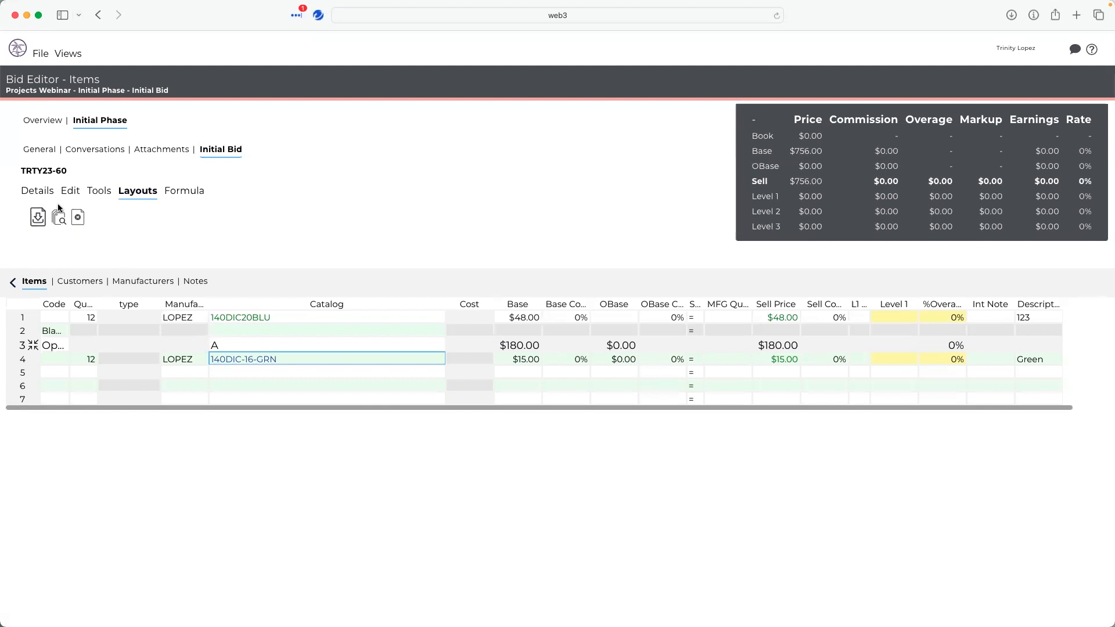
pyautogui.click(43, 216)
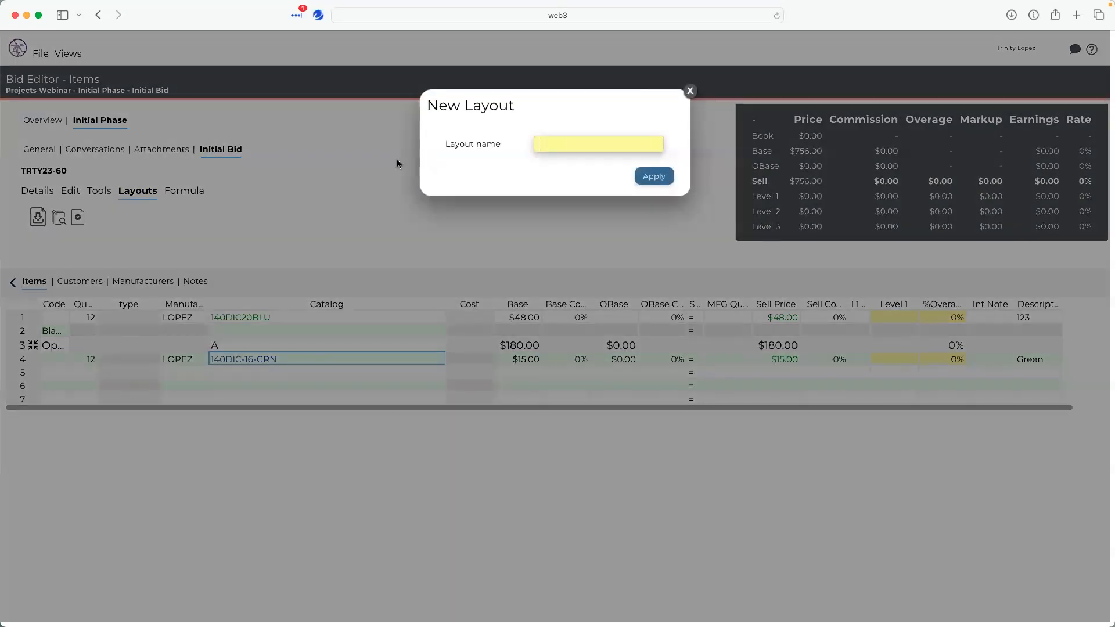
pyautogui.click(690, 90)
pyautogui.click(61, 216)
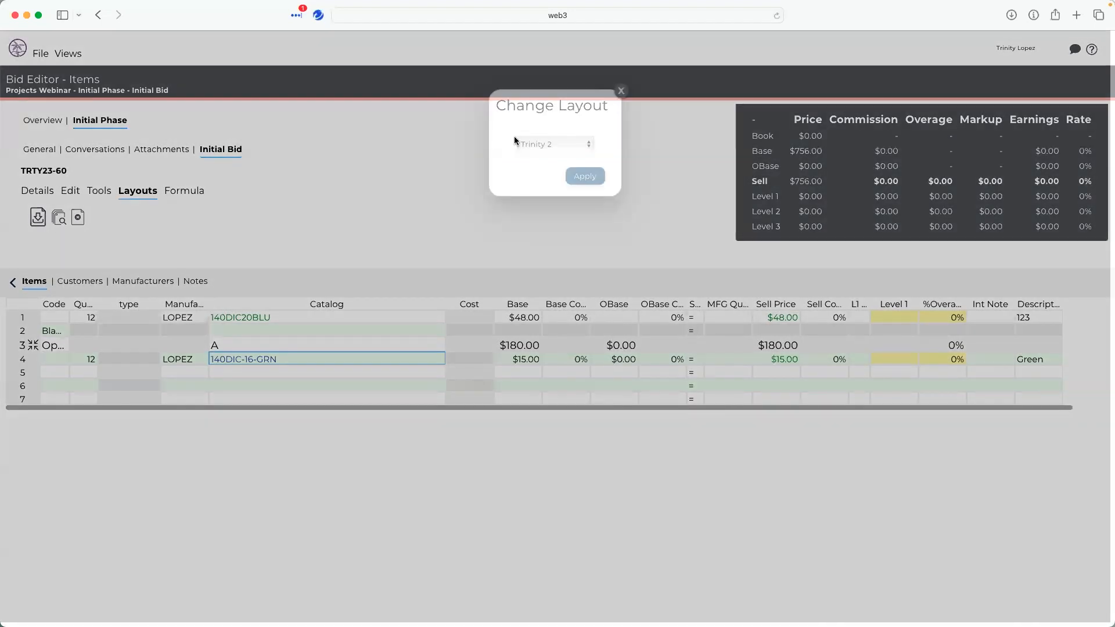
pyautogui.click(538, 144)
pyautogui.click(543, 157)
pyautogui.click(569, 176)
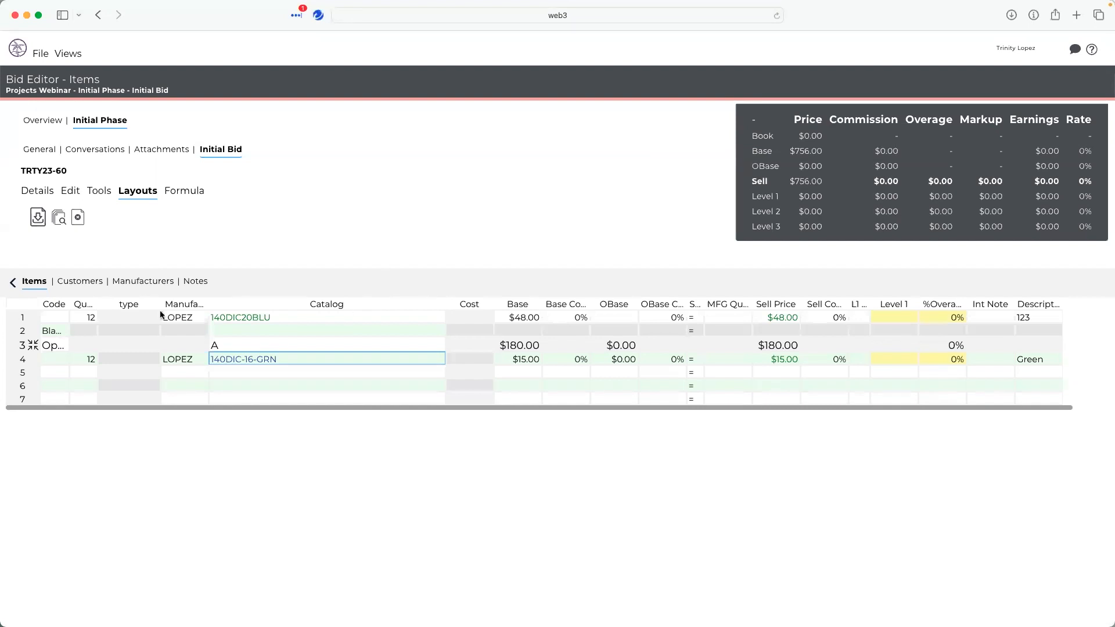
# - Open the Delete Layout dialog and close it without deleting a layout
pyautogui.click(73, 218)
pyautogui.click(542, 143)
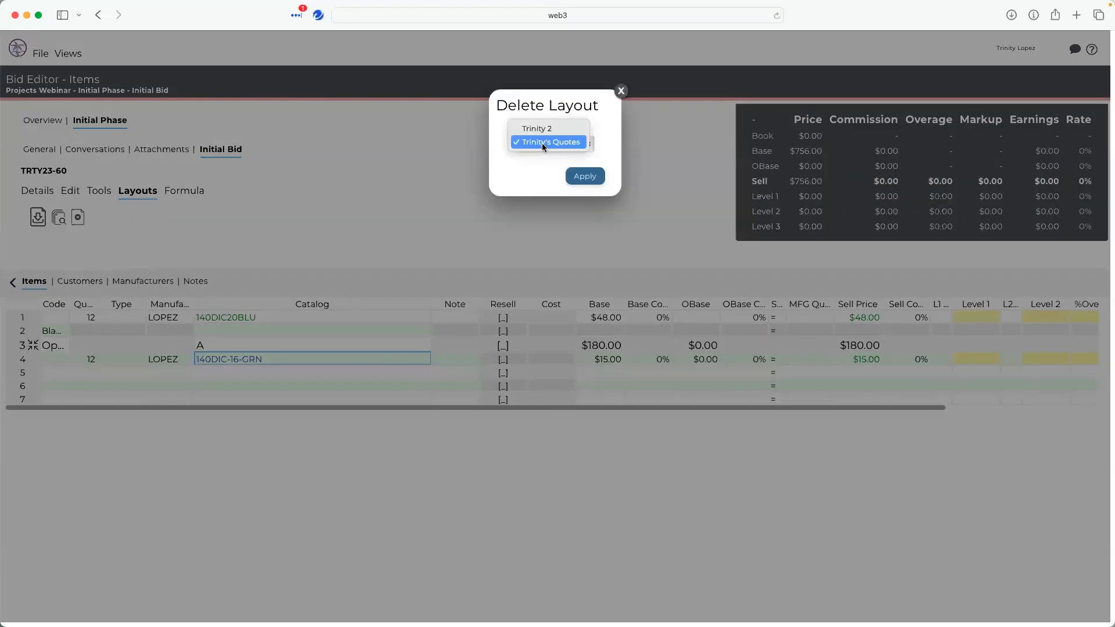
pyautogui.click(631, 94)
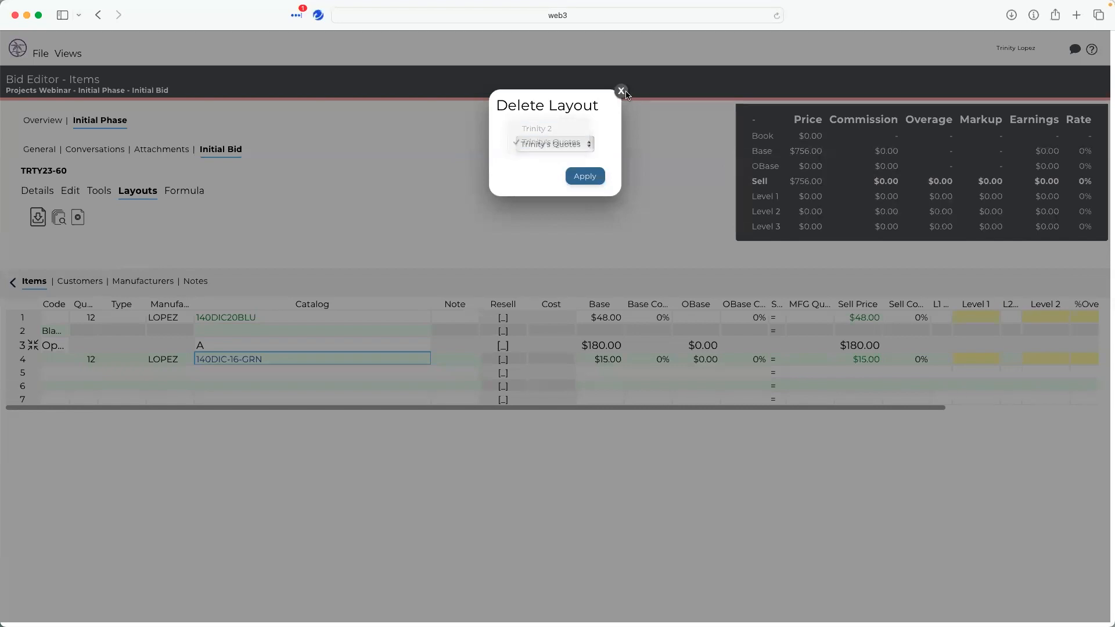
pyautogui.click(619, 94)
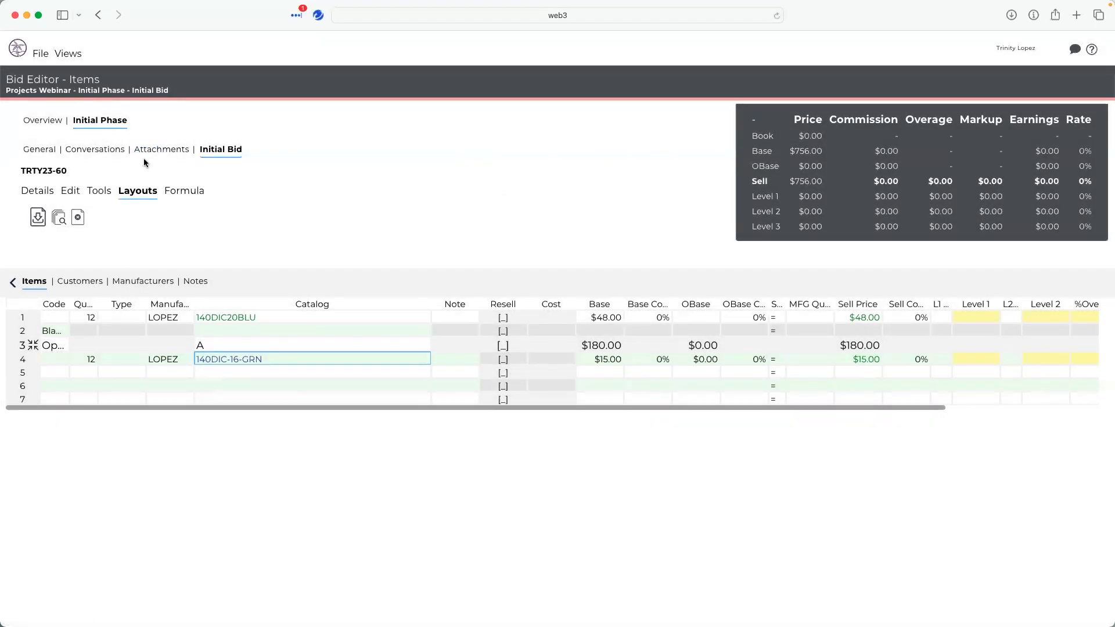
pyautogui.click(176, 193)
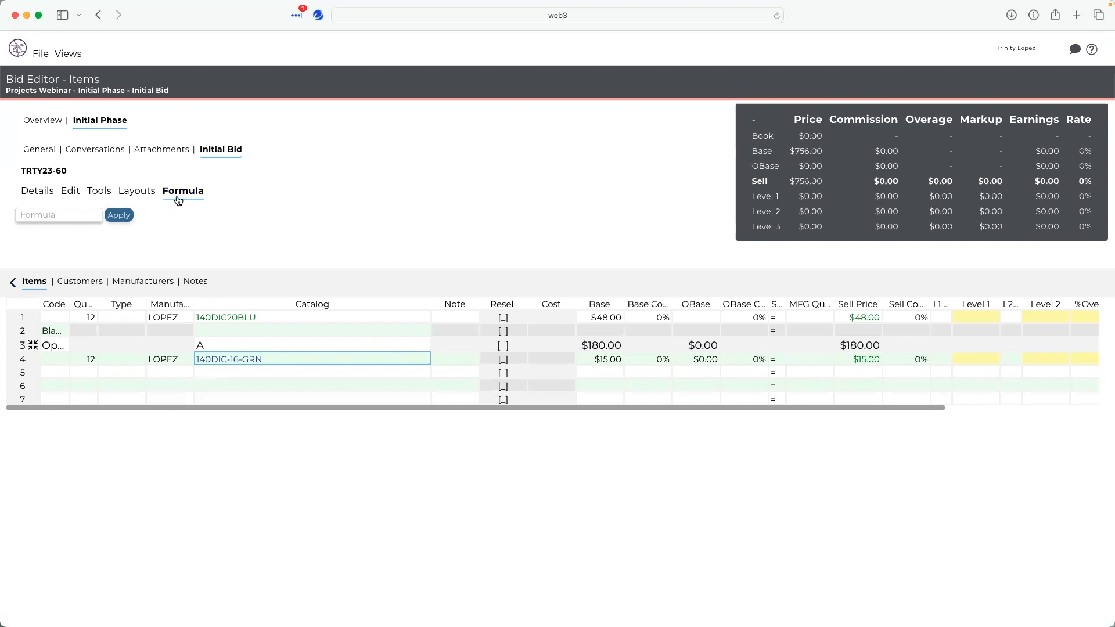
pyautogui.click(63, 194)
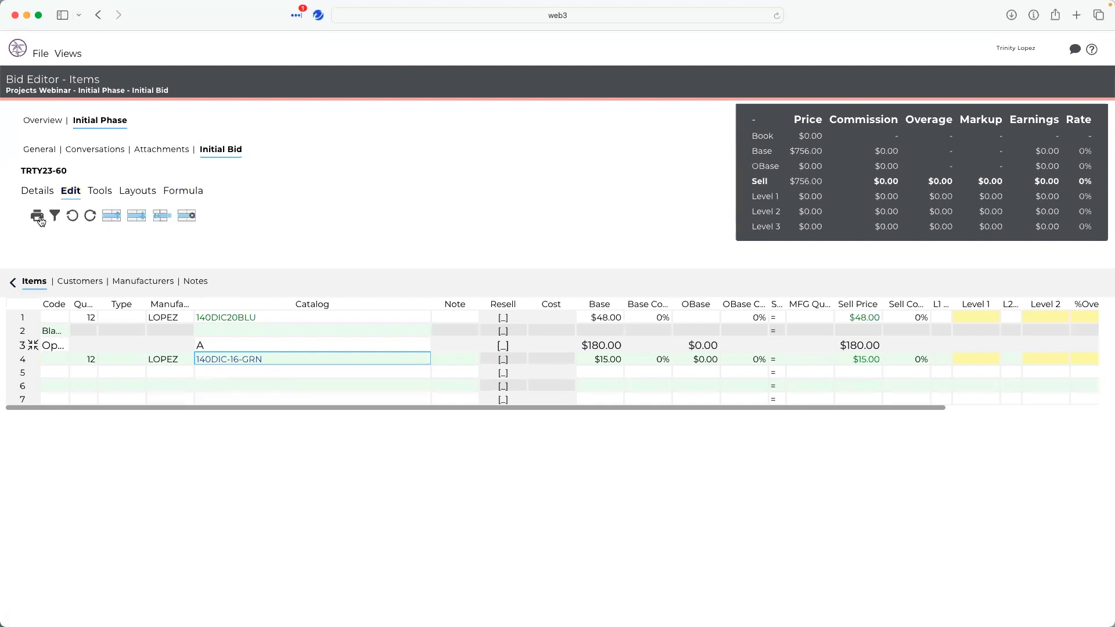
pyautogui.click(99, 192)
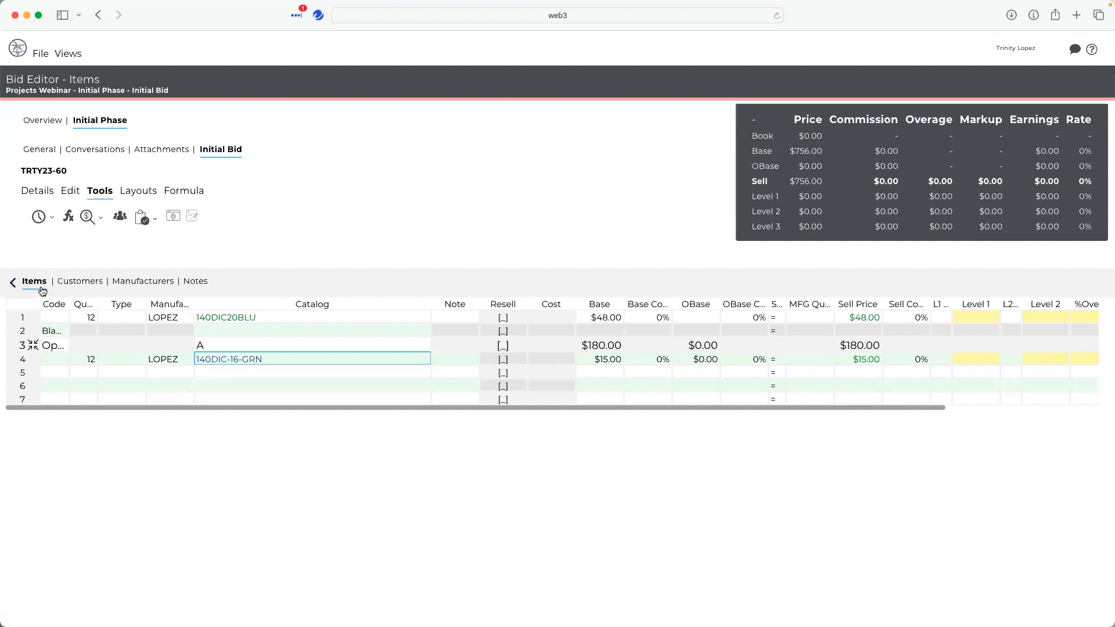
# - Add All of the Lights, Detail Lighting Designers, Engineer's House and Ingen's Distribution as customers on the bid
pyautogui.click(75, 285)
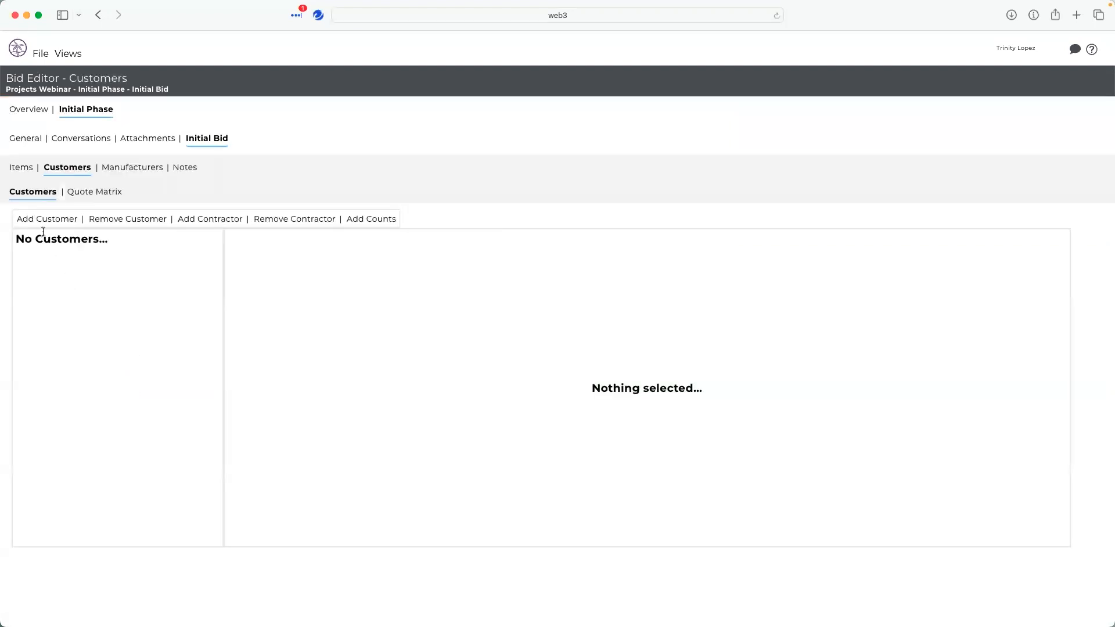
pyautogui.click(46, 221)
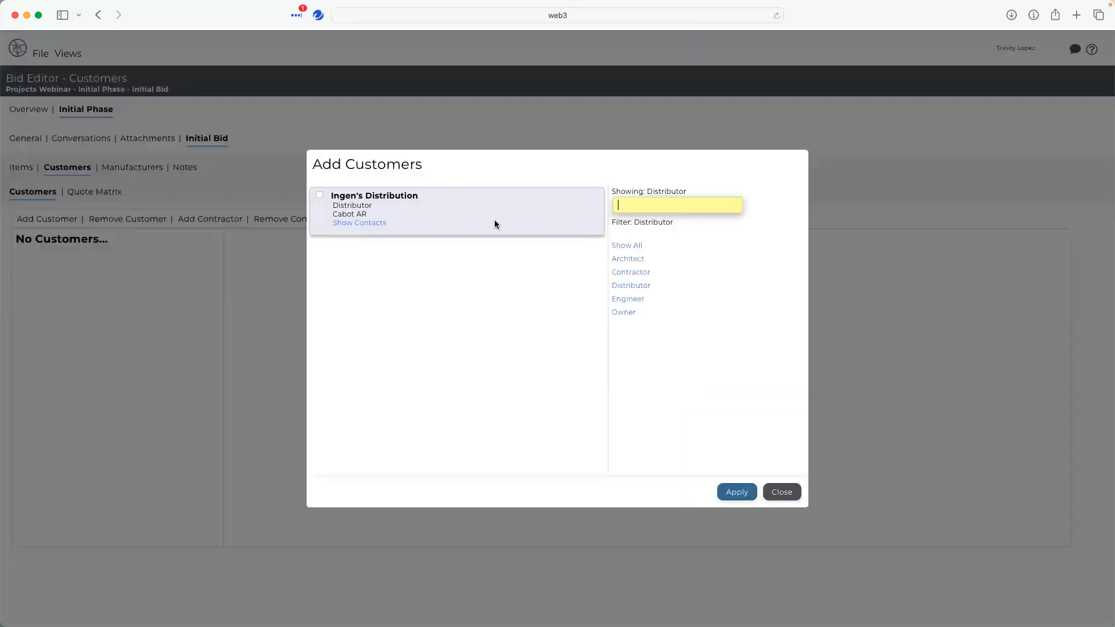
pyautogui.click(615, 246)
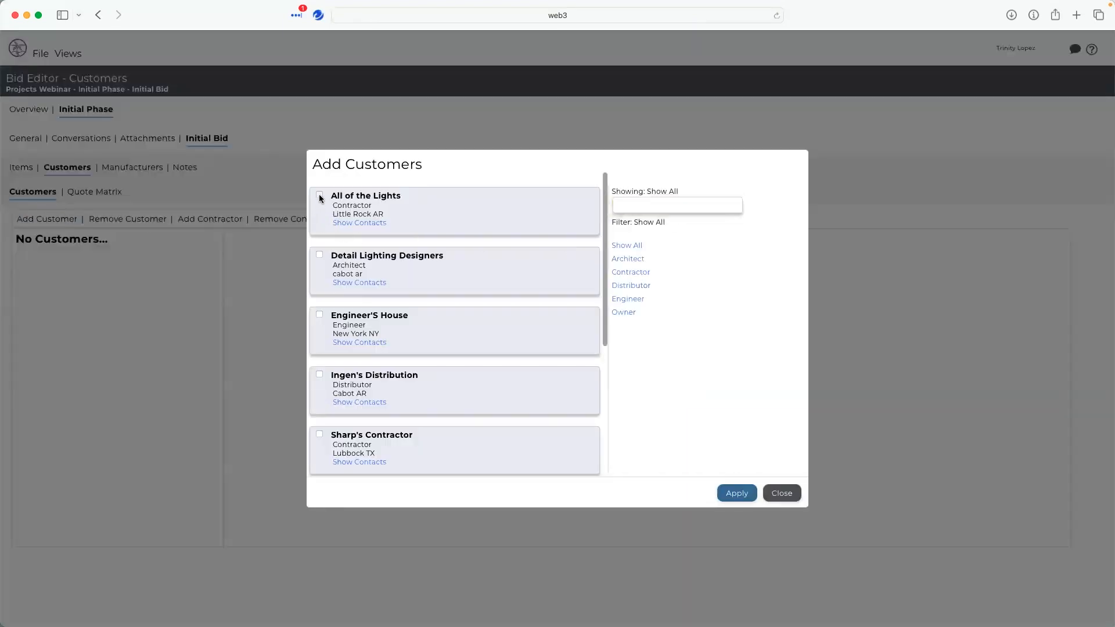
pyautogui.click(319, 316)
pyautogui.click(319, 376)
pyautogui.click(736, 493)
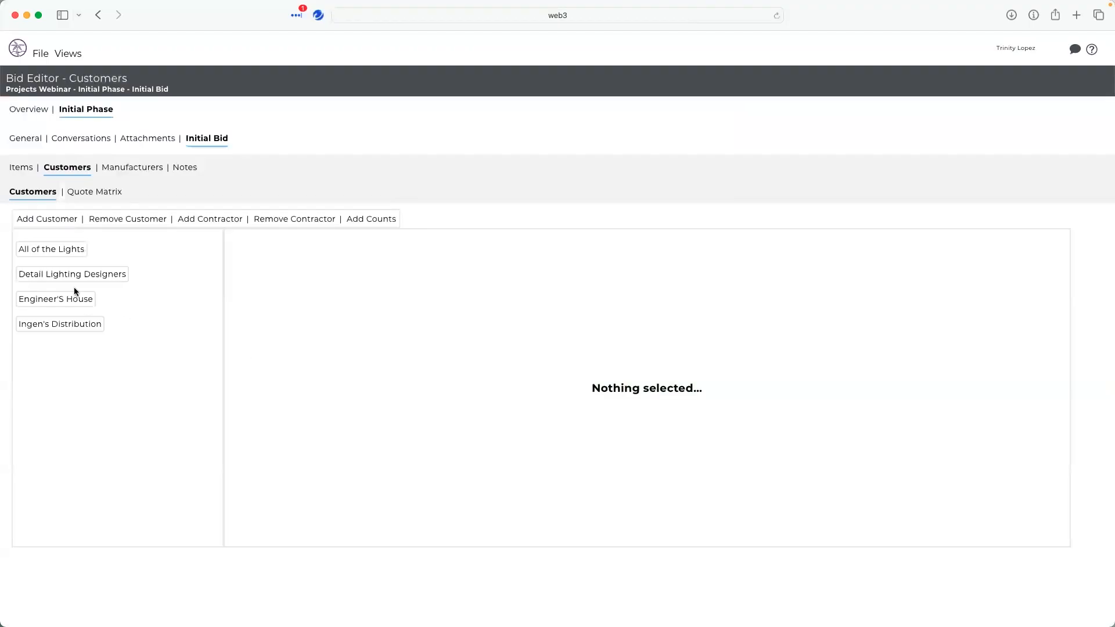
# - Open the All of the Lights customer, check its price levels, and add its contact to the bid
pyautogui.click(49, 252)
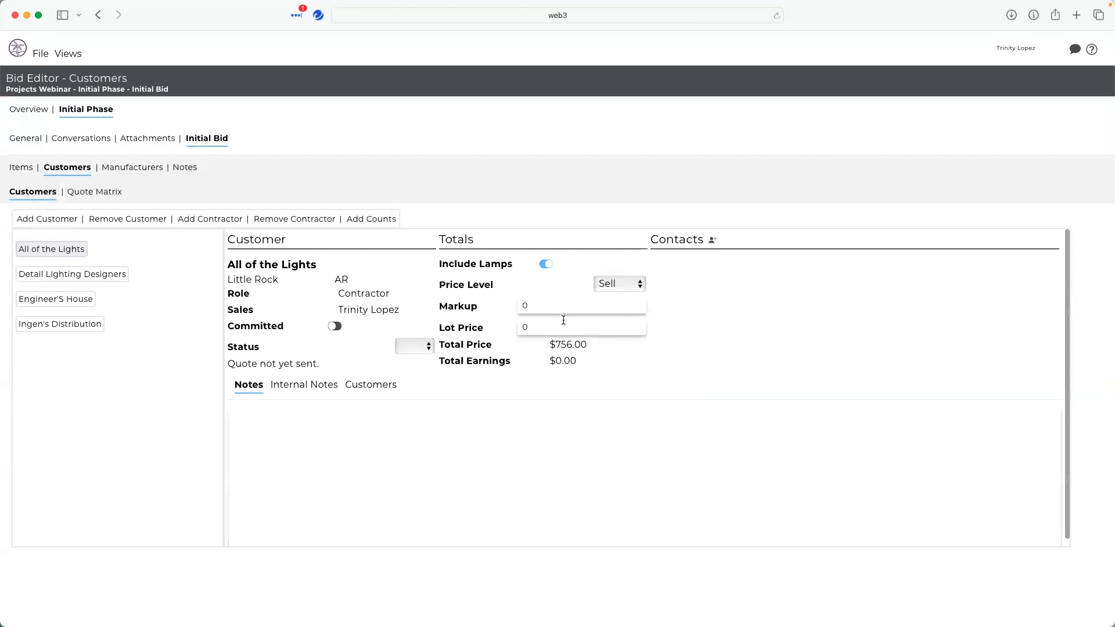
pyautogui.click(600, 289)
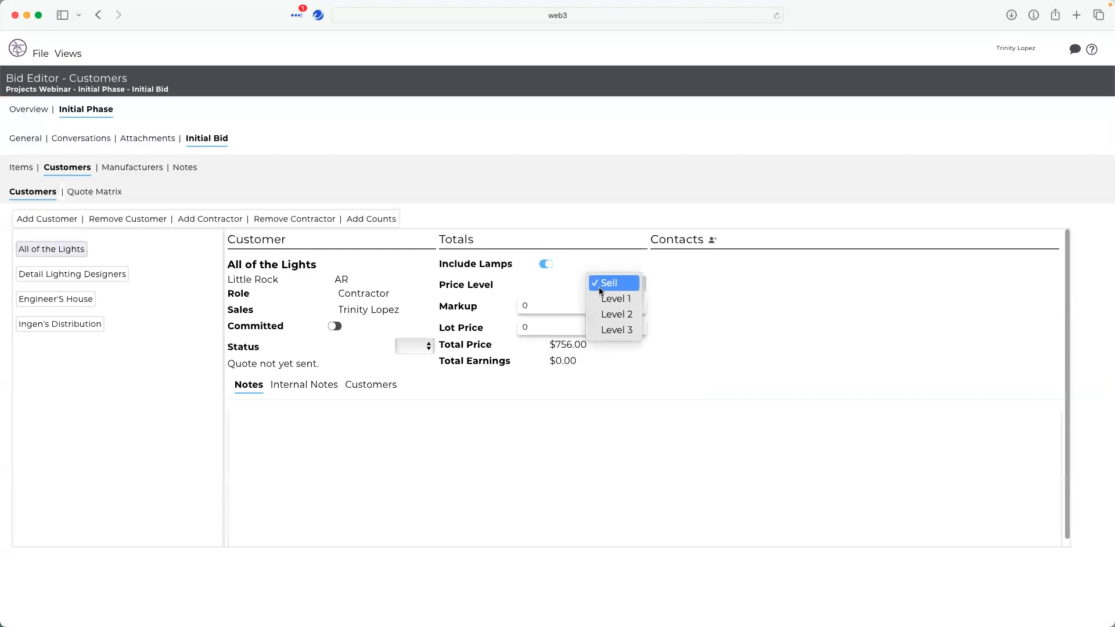
pyautogui.click(723, 272)
pyautogui.click(712, 240)
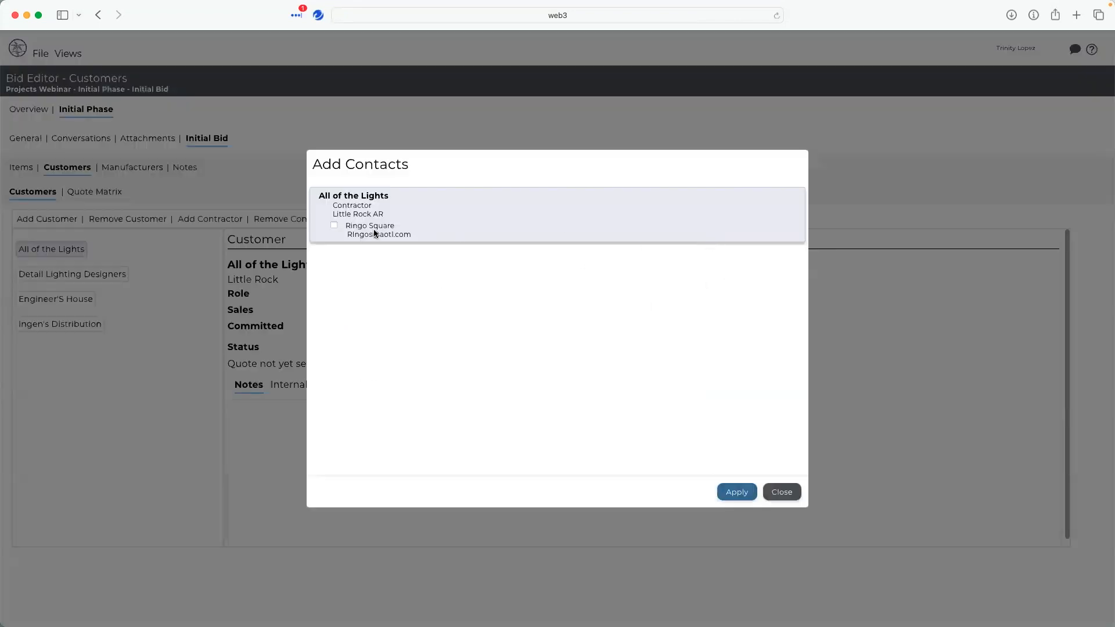
pyautogui.click(736, 492)
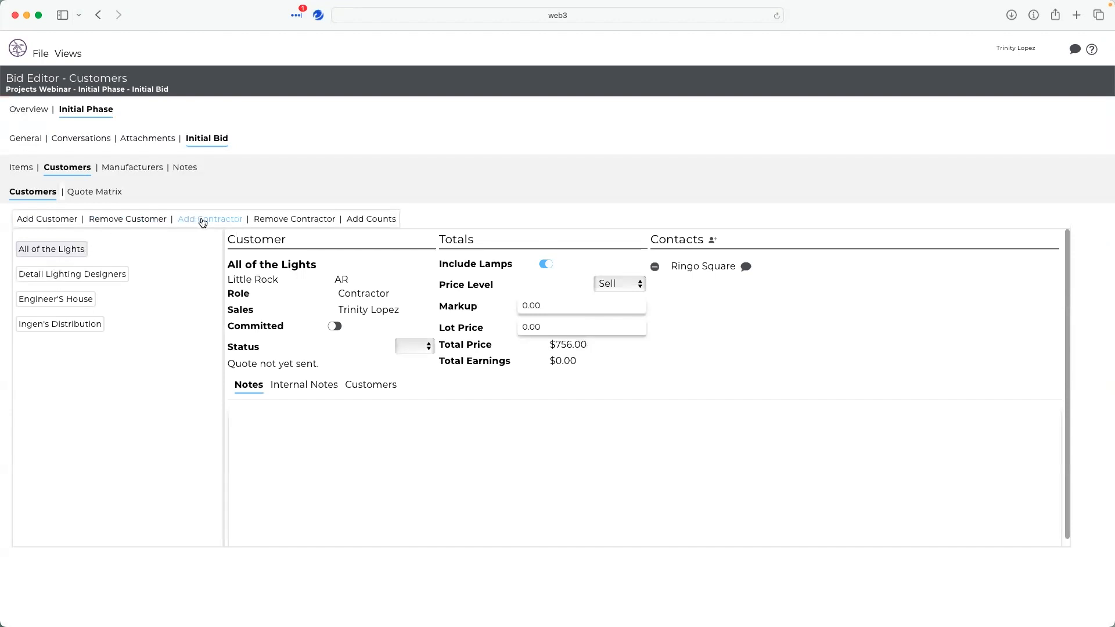
# - View the customer-specific counts and the quoting matrix
pyautogui.click(365, 223)
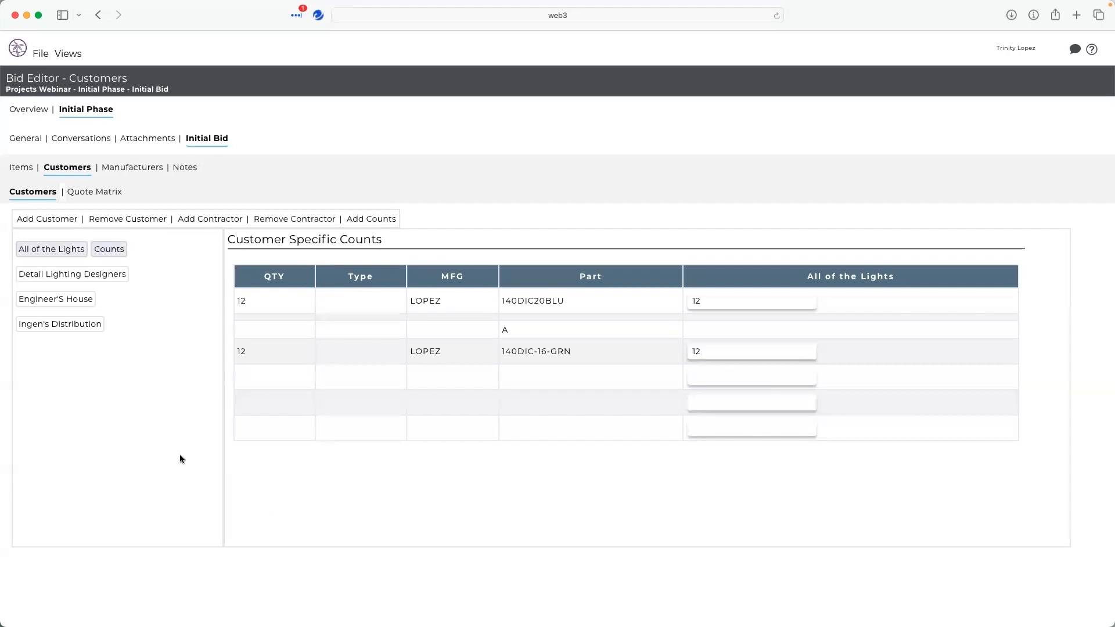
pyautogui.click(96, 194)
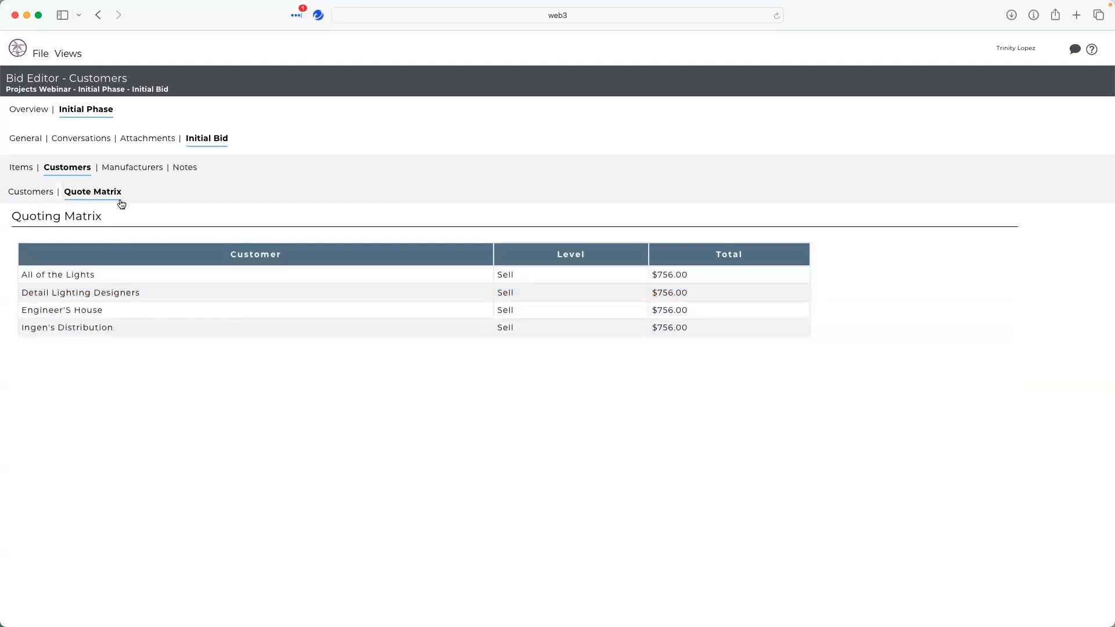
# - Review the manufacturer freight settings and open the bid notes
pyautogui.click(122, 168)
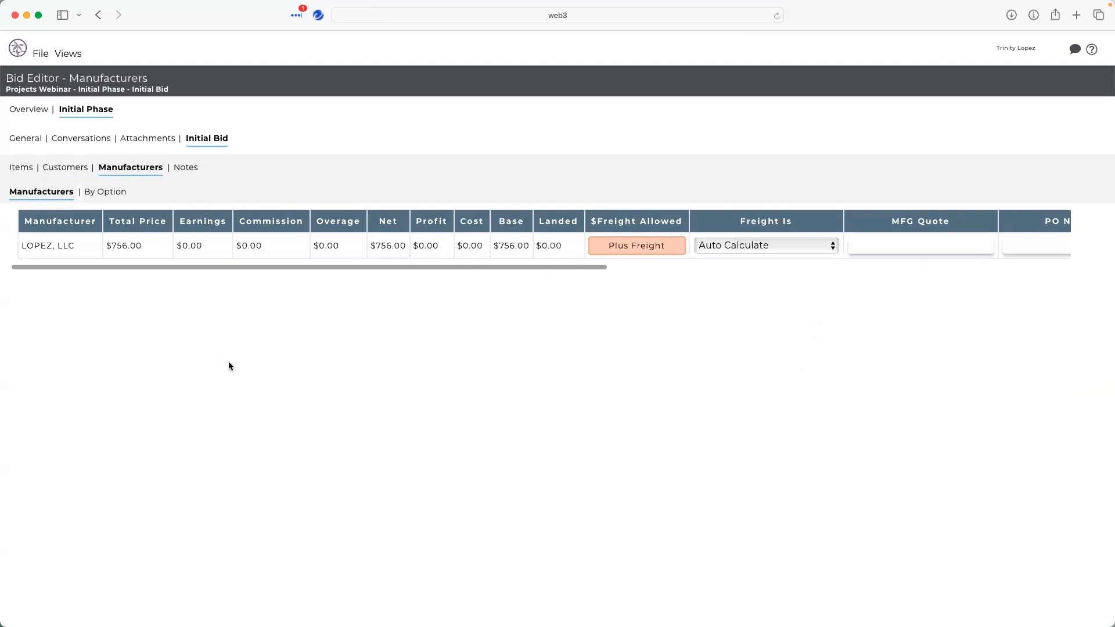
pyautogui.click(775, 250)
pyautogui.click(743, 330)
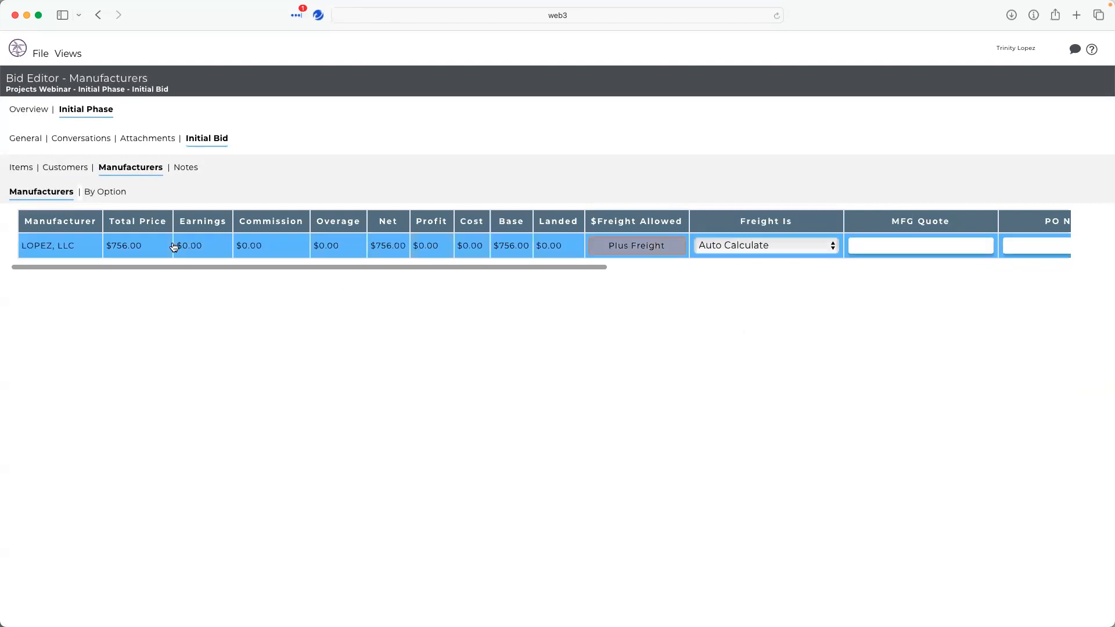
pyautogui.click(194, 170)
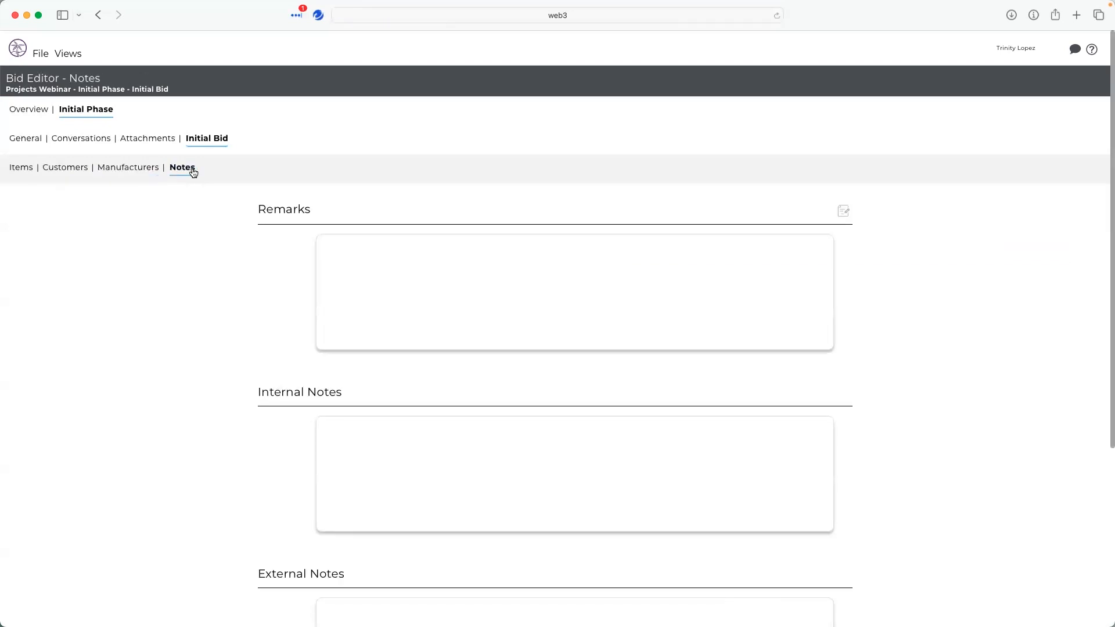
# - Enter the internal note 'please send tony all changes' on the bid and apply it
pyautogui.scroll(-5, 428, 286)
pyautogui.click(426, 253)
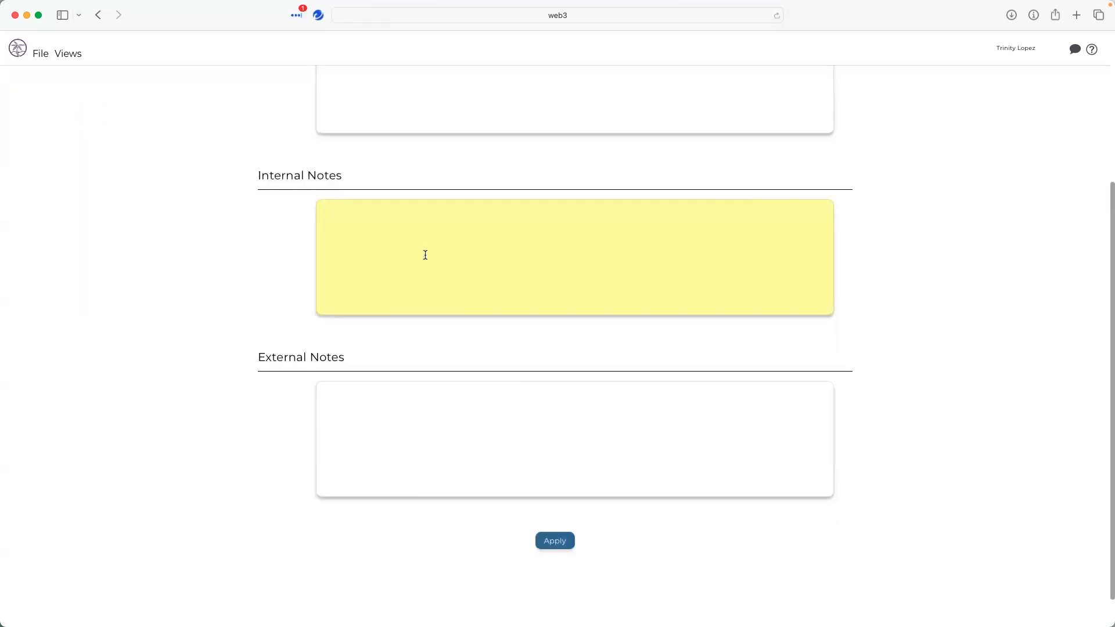
pyautogui.write('please send tony all changes')
pyautogui.click(552, 540)
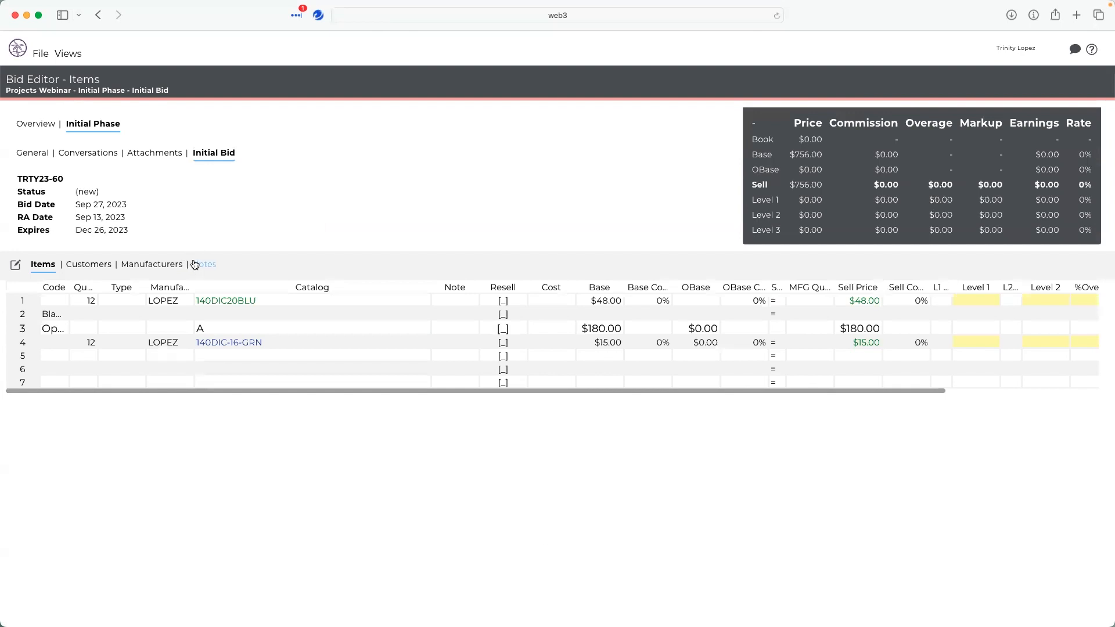
# - Browse the New and Remove options, open the phase follow-ups, and return to the Initial Bid
pyautogui.click(38, 54)
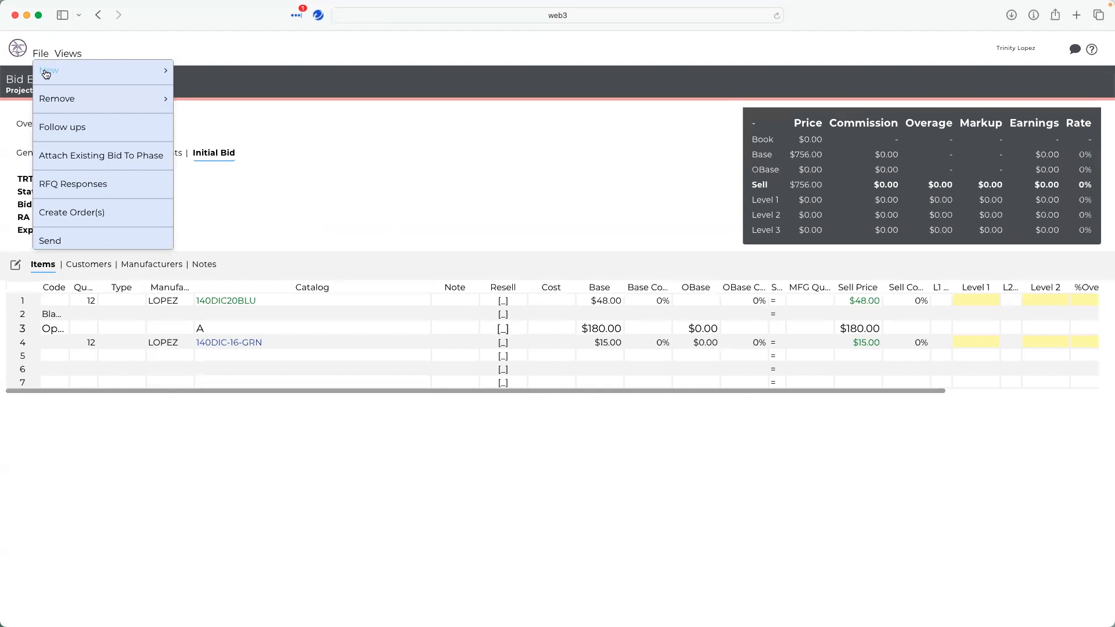
pyautogui.click(46, 72)
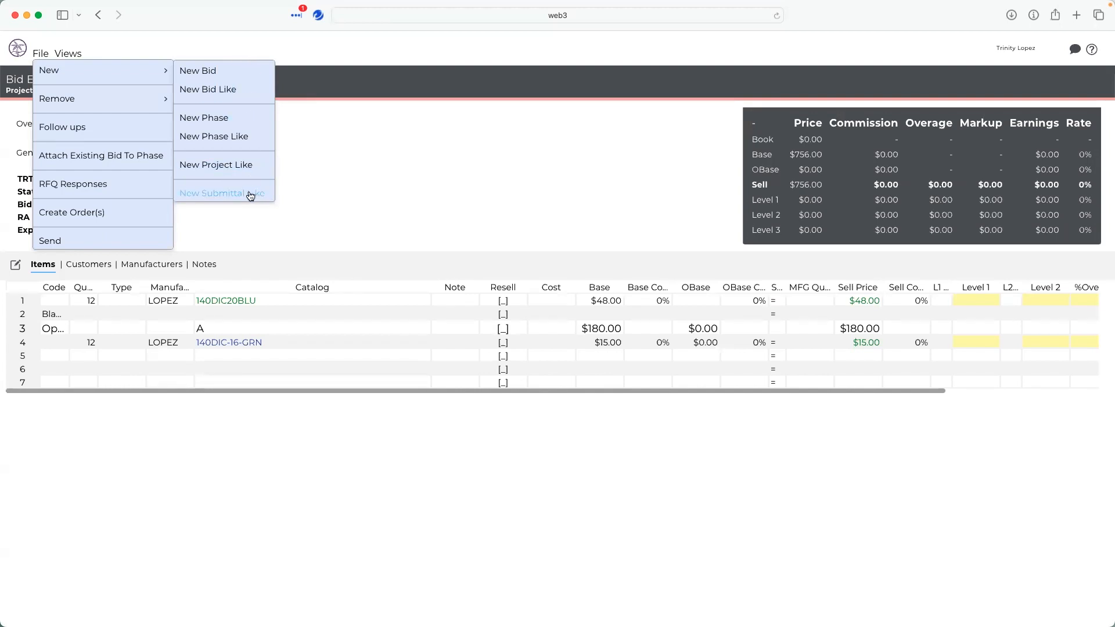
pyautogui.moveTo(105, 96)
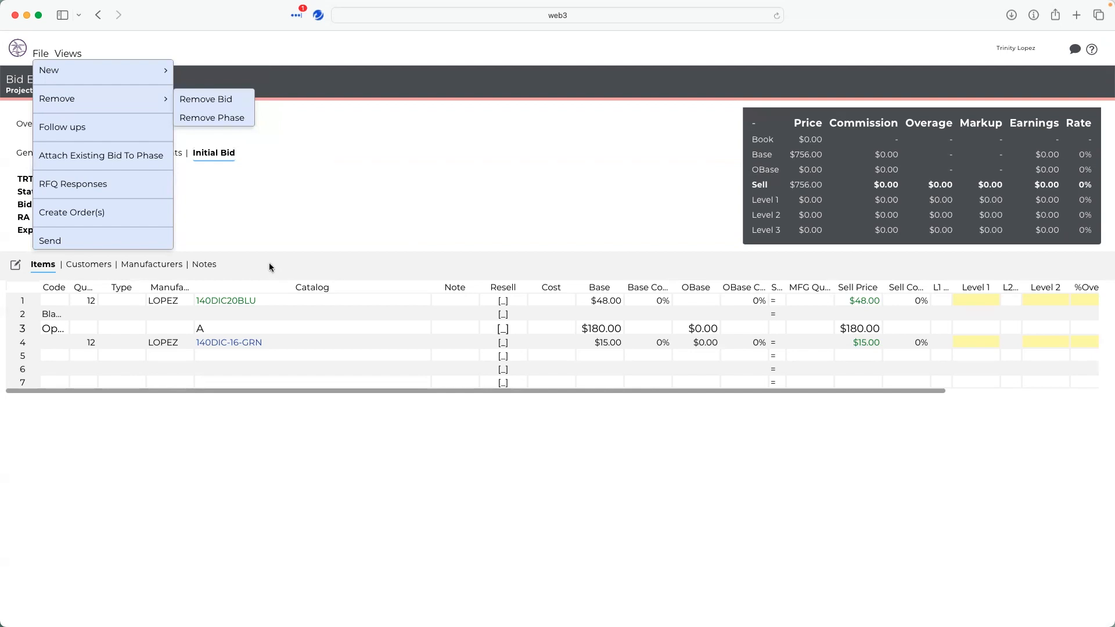
pyautogui.click(50, 130)
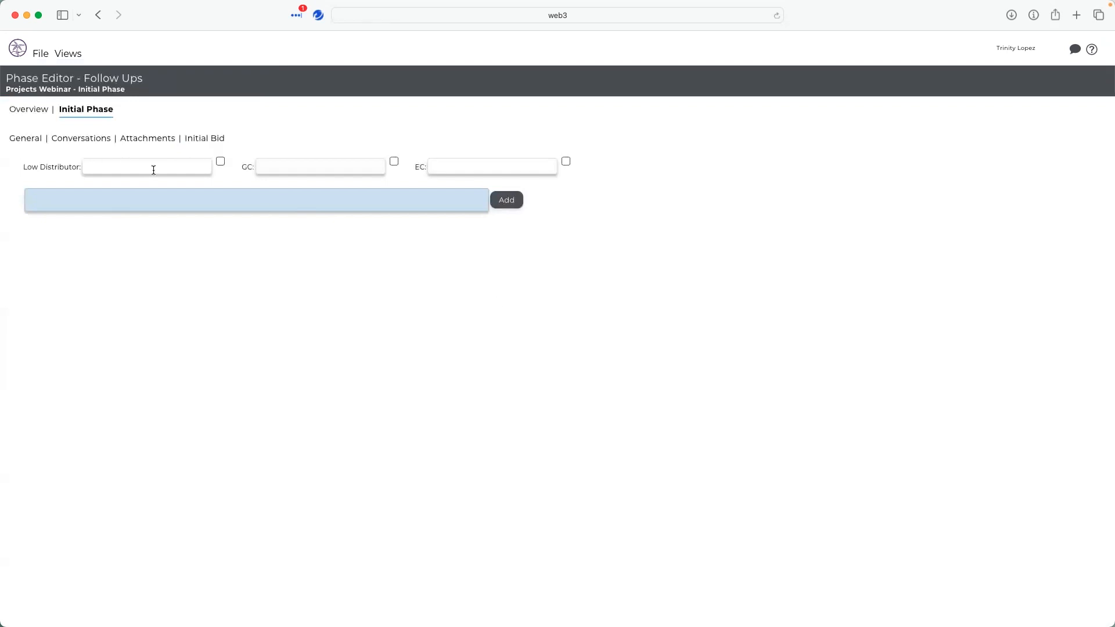
pyautogui.click(210, 141)
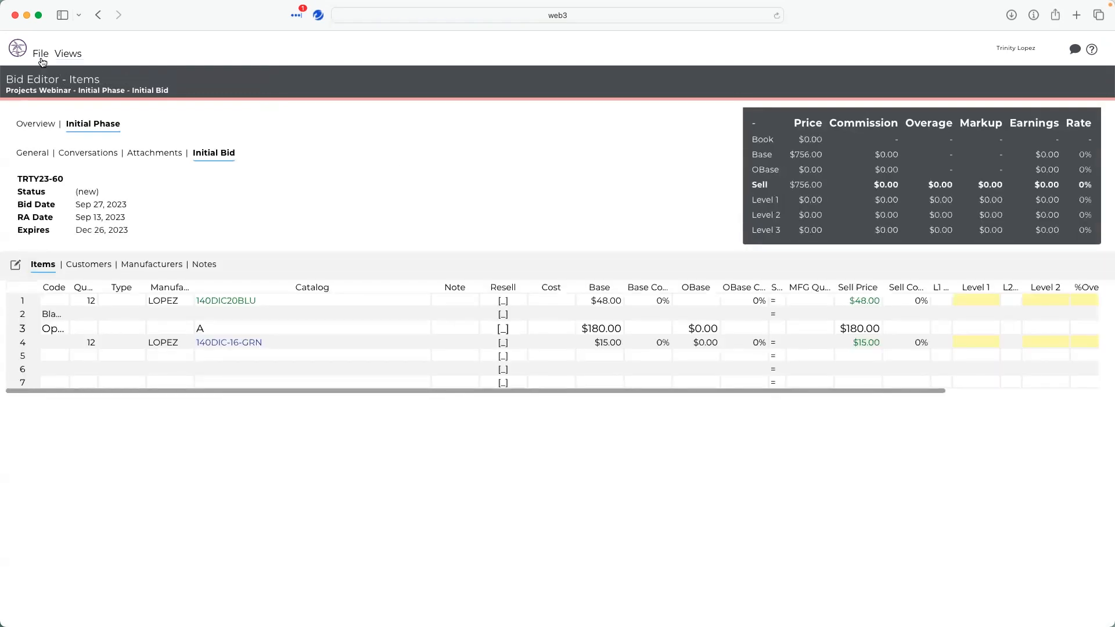
# - Start sending a Customer Quote and select All of the Lights with its contact as recipient
pyautogui.click(42, 58)
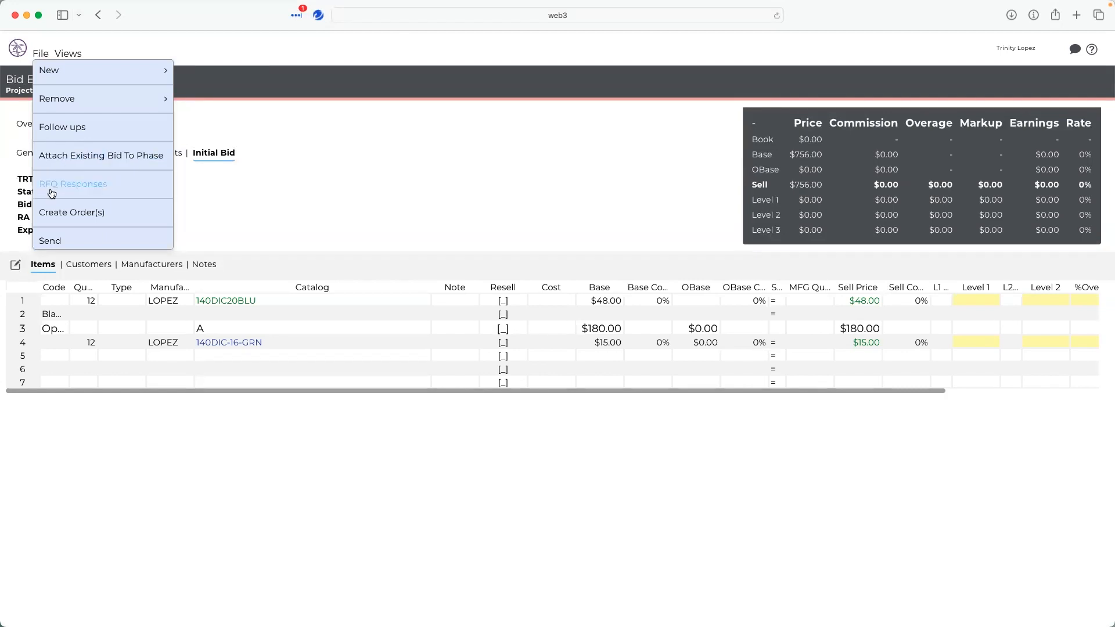
pyautogui.click(55, 242)
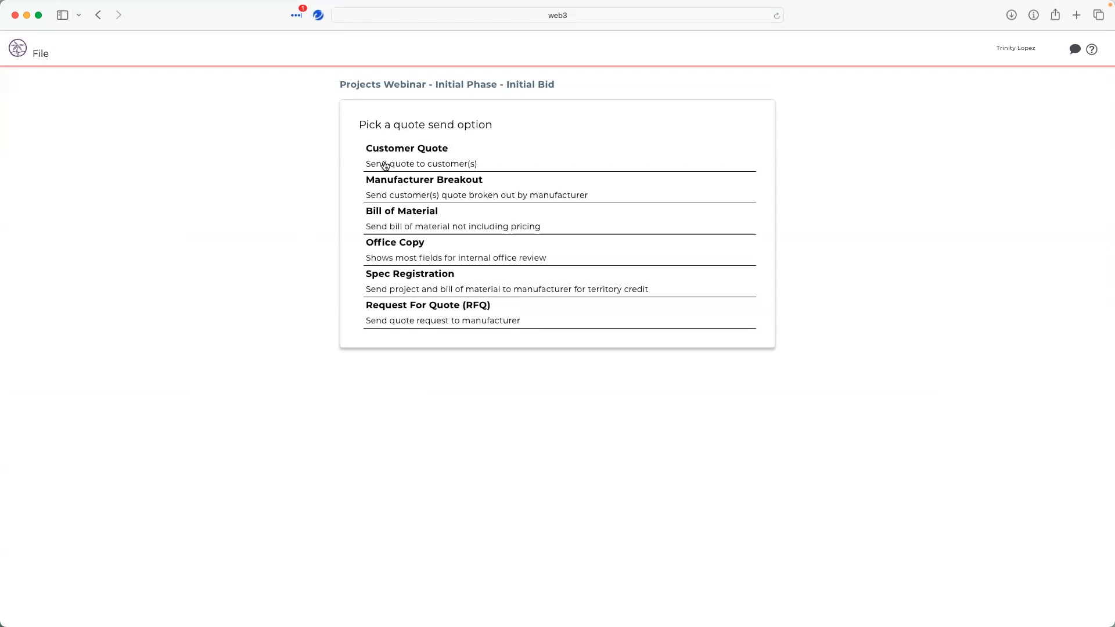
pyautogui.click(427, 158)
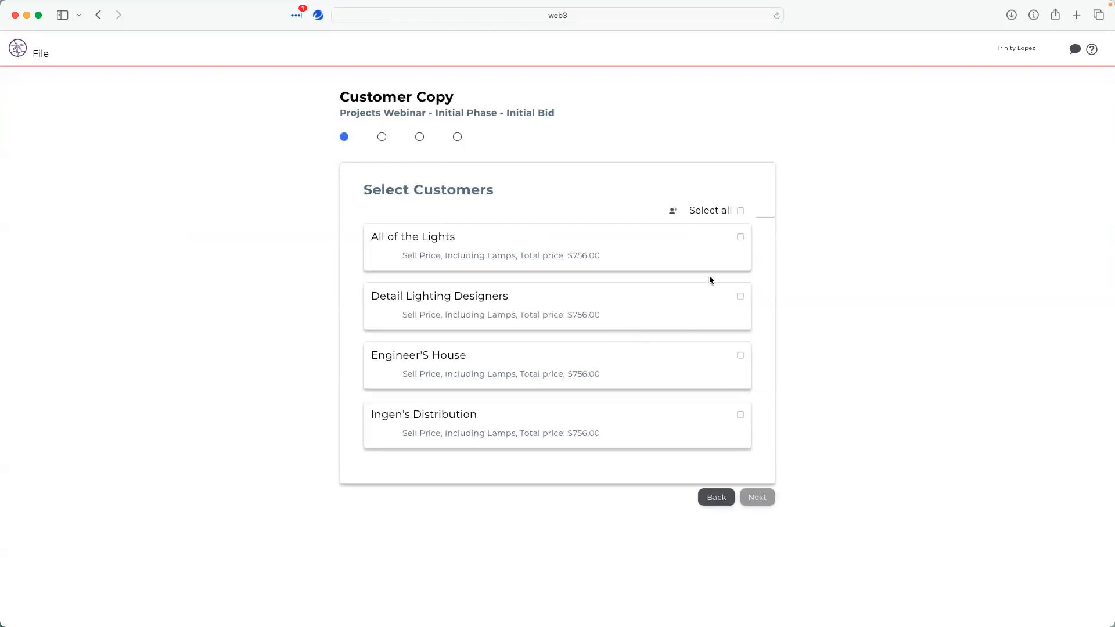
pyautogui.click(736, 236)
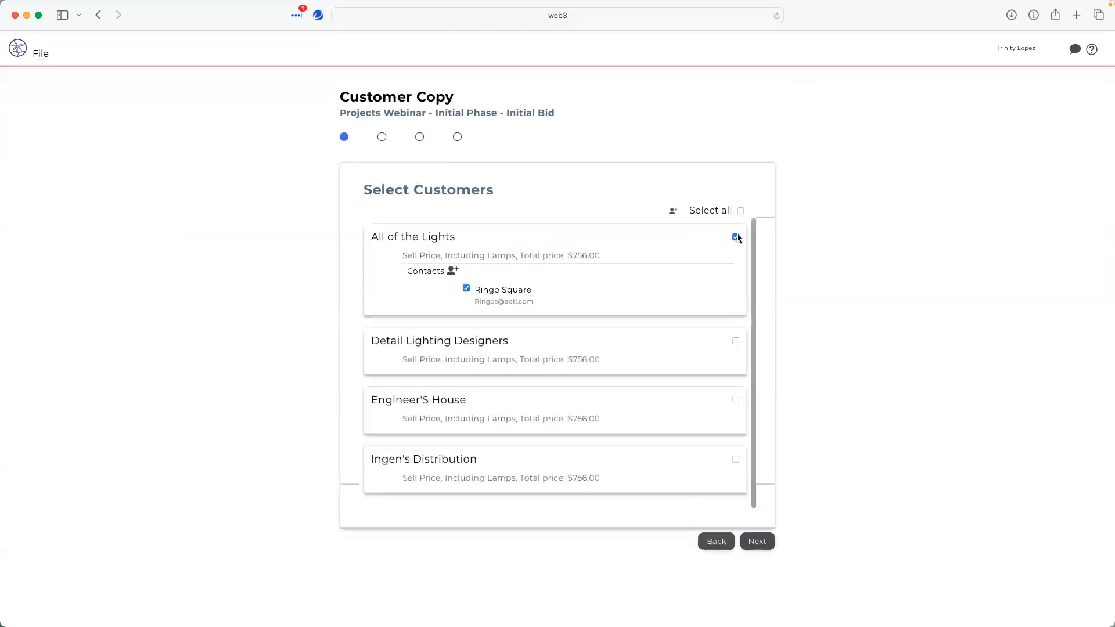
pyautogui.click(756, 542)
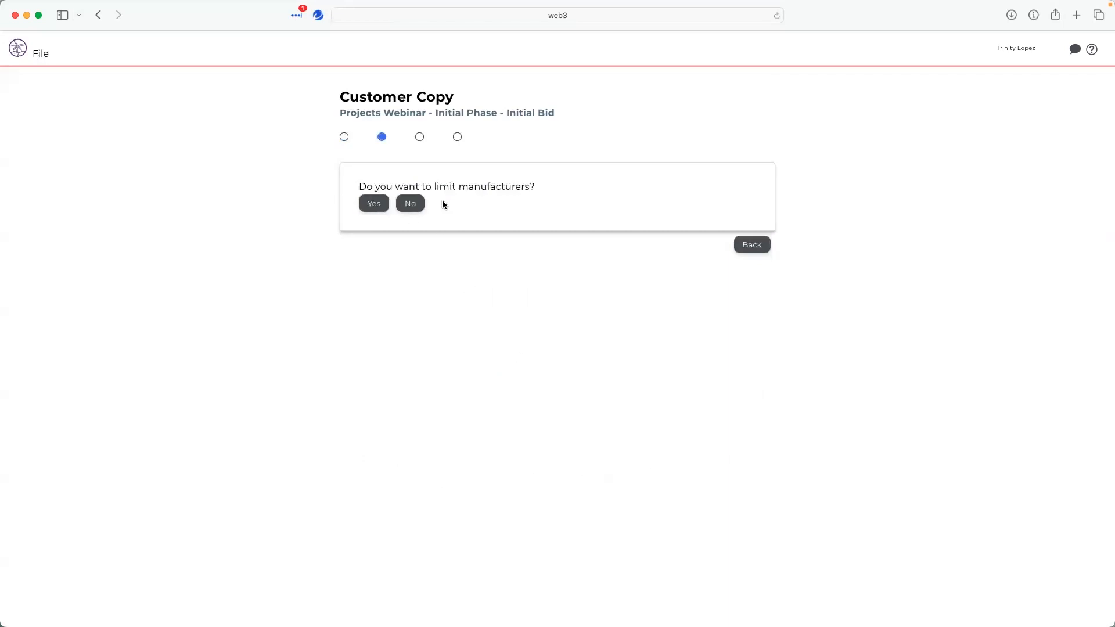
# - Choose not to limit manufacturers and include only OPTION A in the quote
pyautogui.click(381, 205)
pyautogui.click(401, 205)
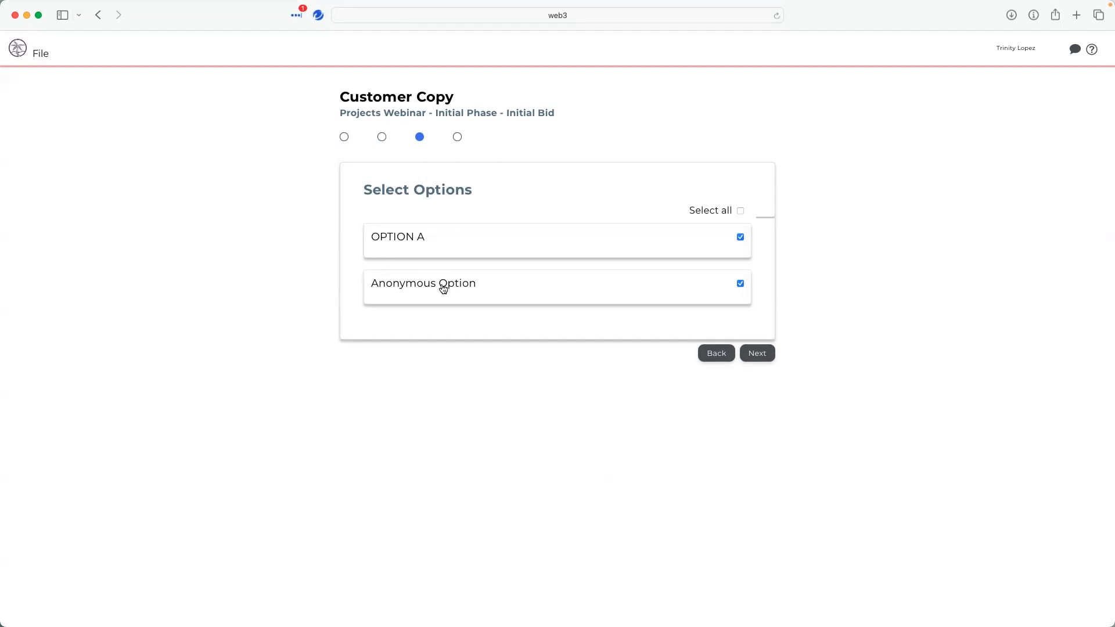
pyautogui.click(741, 212)
pyautogui.click(740, 212)
pyautogui.click(740, 238)
pyautogui.click(770, 354)
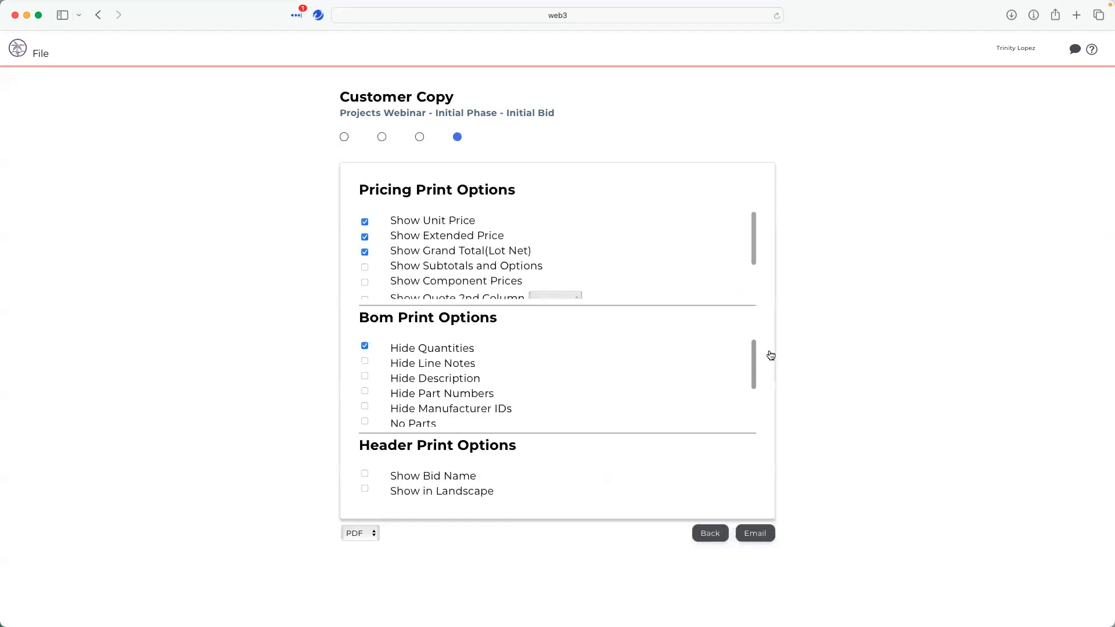
# - Review the pricing, BOM and header print options and generate the PDF quote for email
pyautogui.scroll(-1, 509, 246)
pyautogui.scroll(-1, 509, 247)
pyautogui.scroll(1, 509, 248)
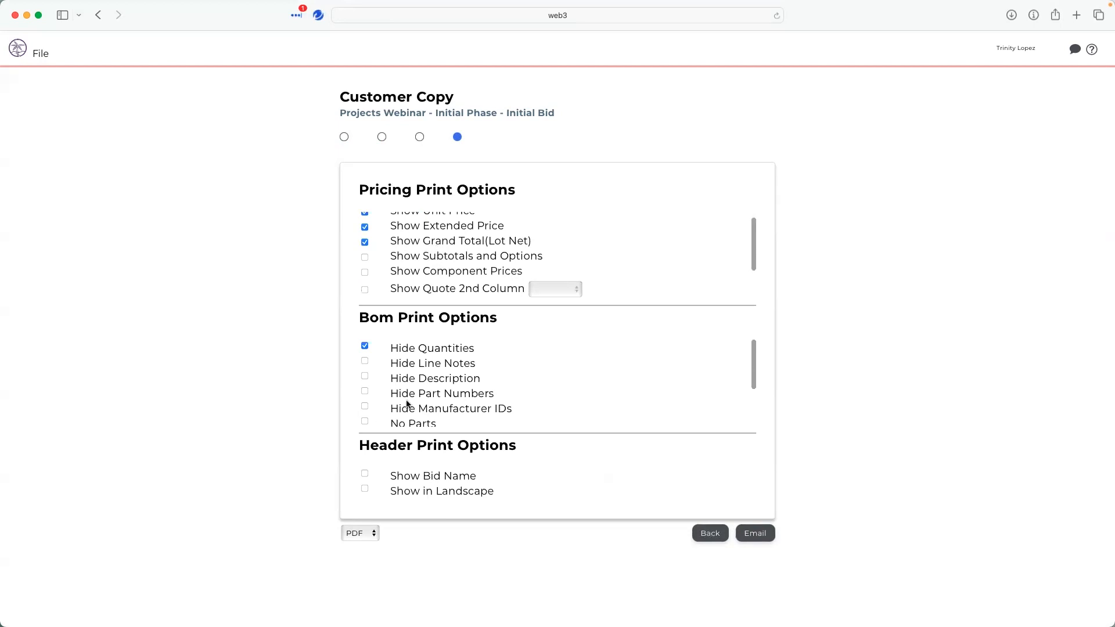
pyautogui.scroll(1, 411, 238)
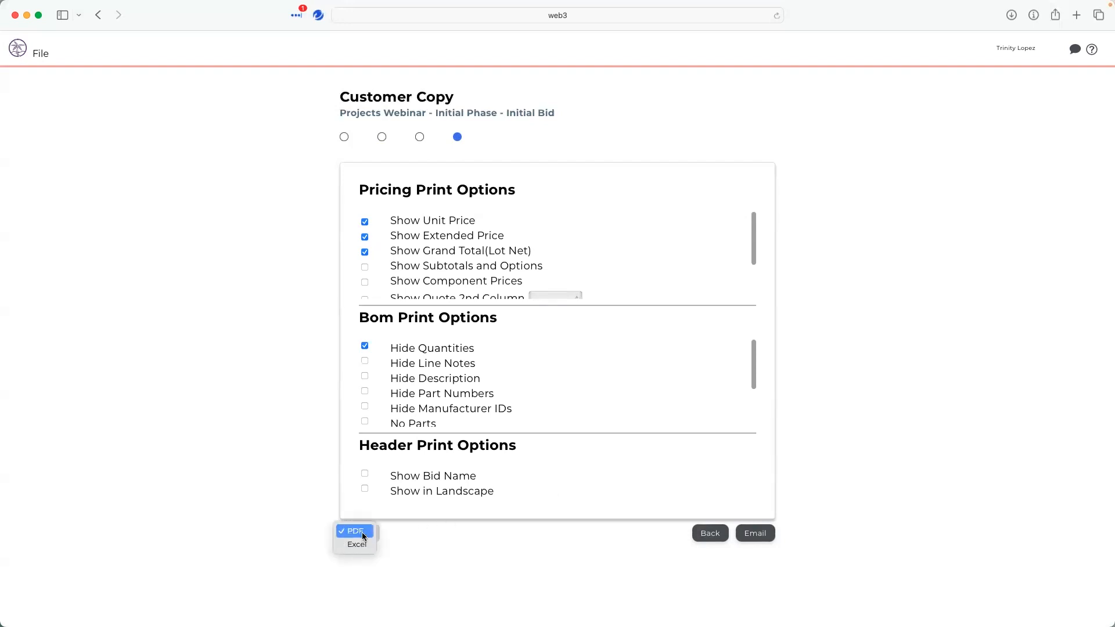
pyautogui.click(766, 534)
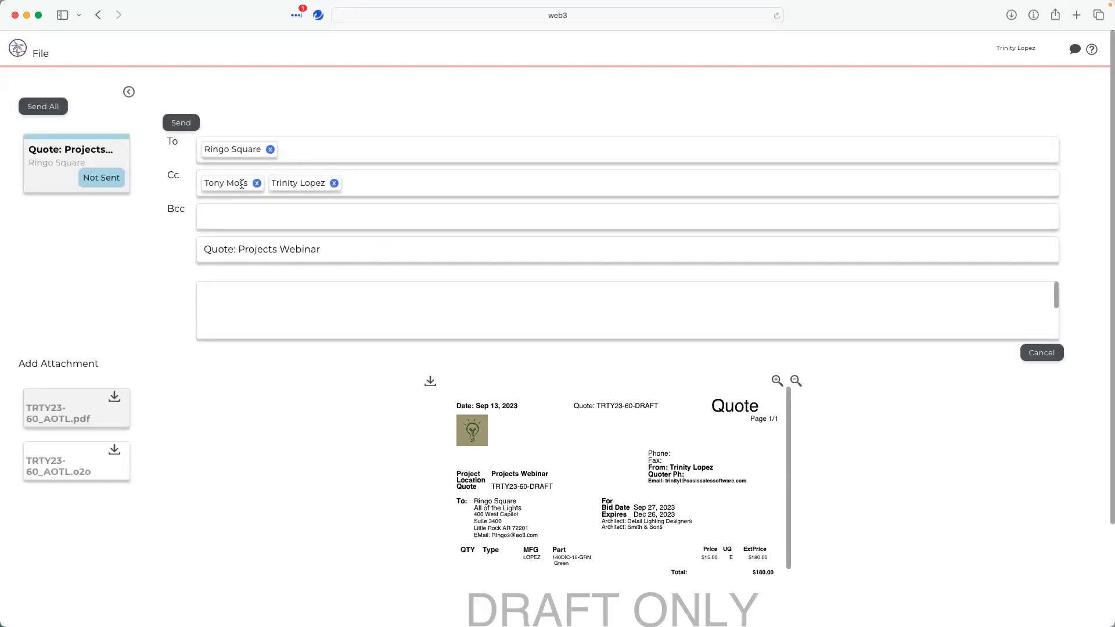
# - Try to send the quote email with the message 'note', then cancel the email
pyautogui.click(226, 151)
pyautogui.click(115, 398)
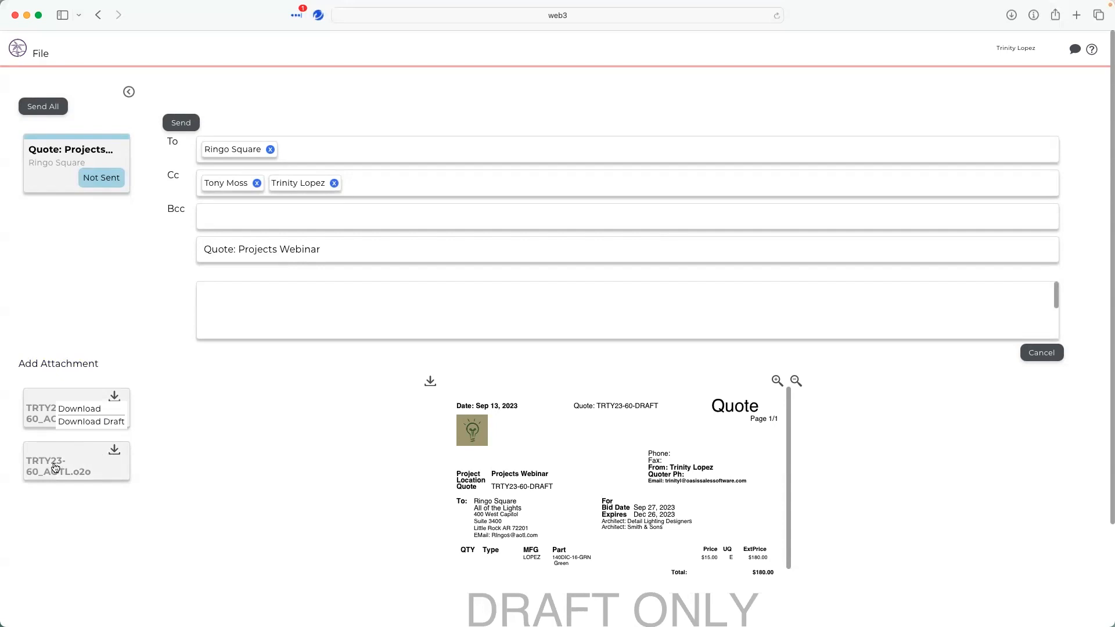
pyautogui.click(298, 305)
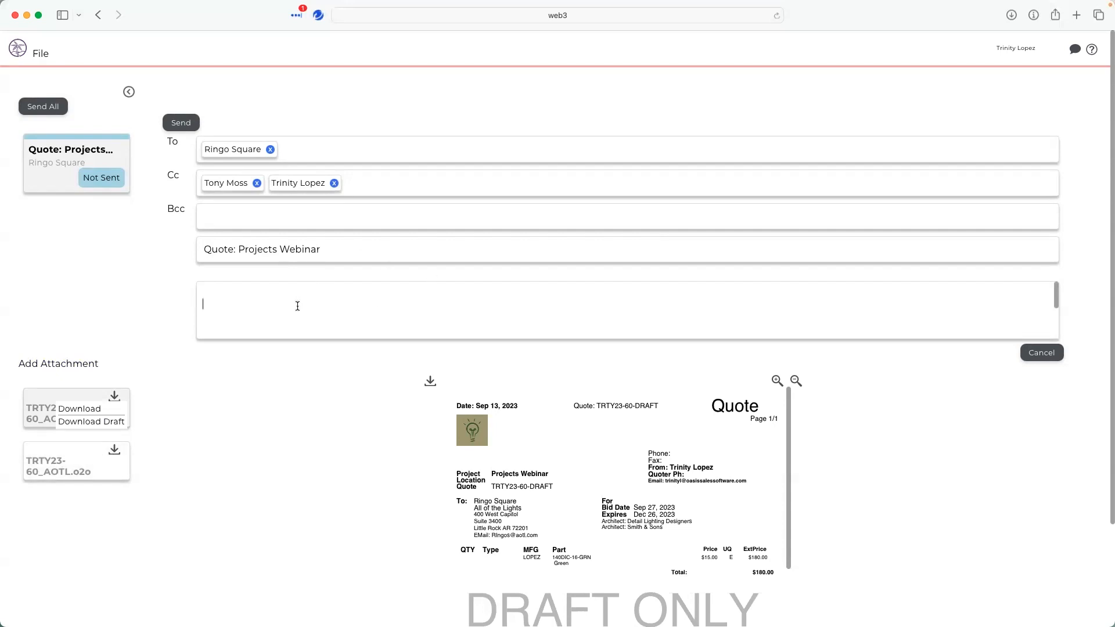
pyautogui.write('note')
pyautogui.click(188, 126)
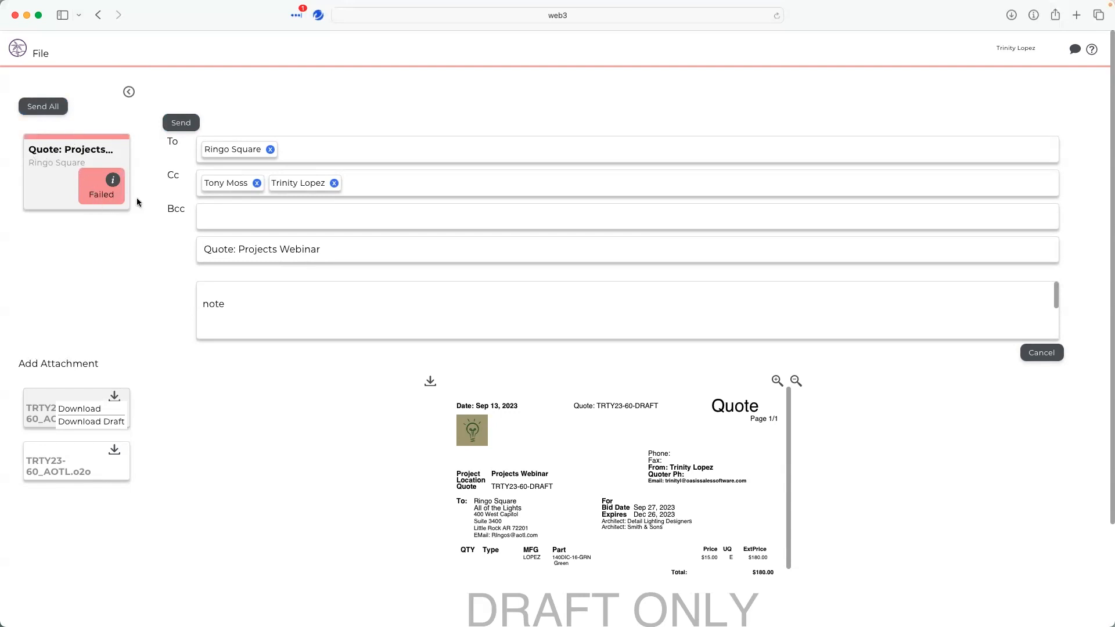
pyautogui.click(111, 181)
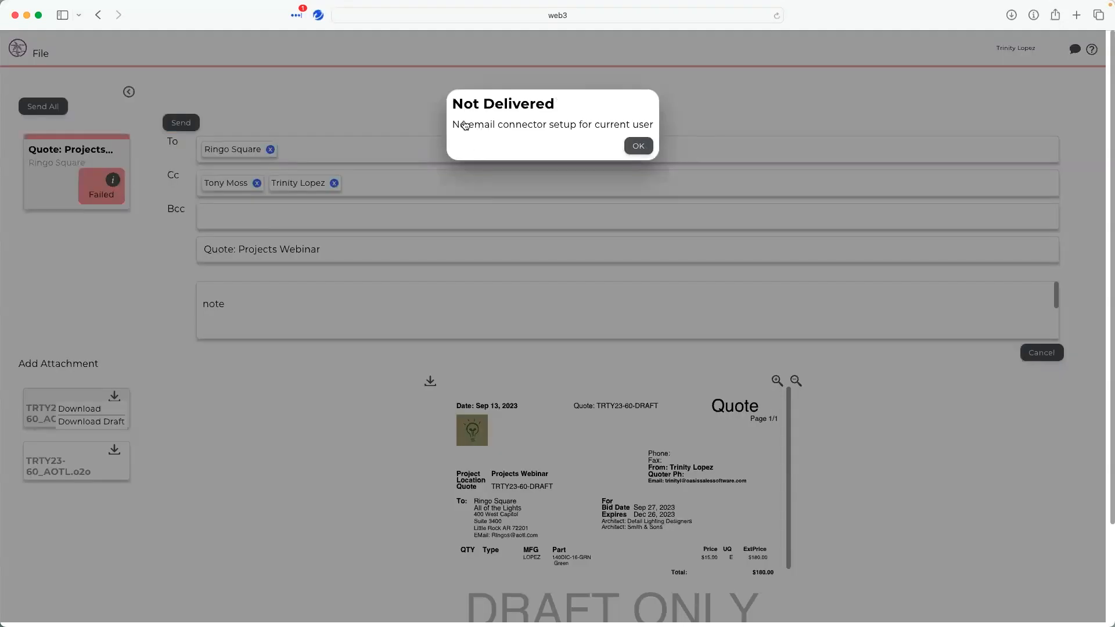
pyautogui.click(640, 146)
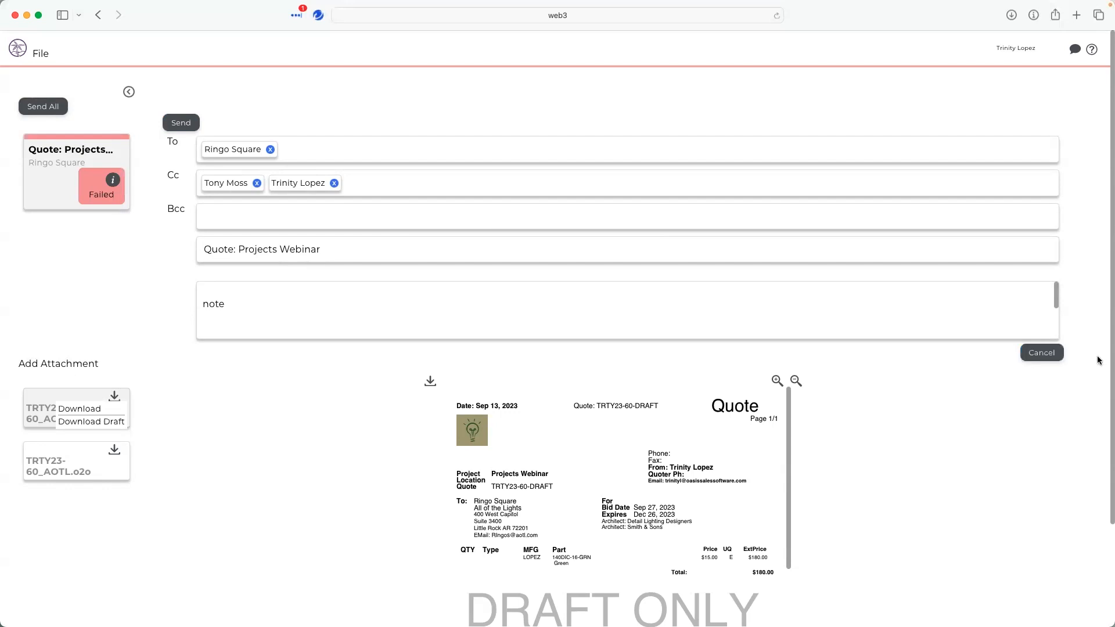
pyautogui.click(1047, 360)
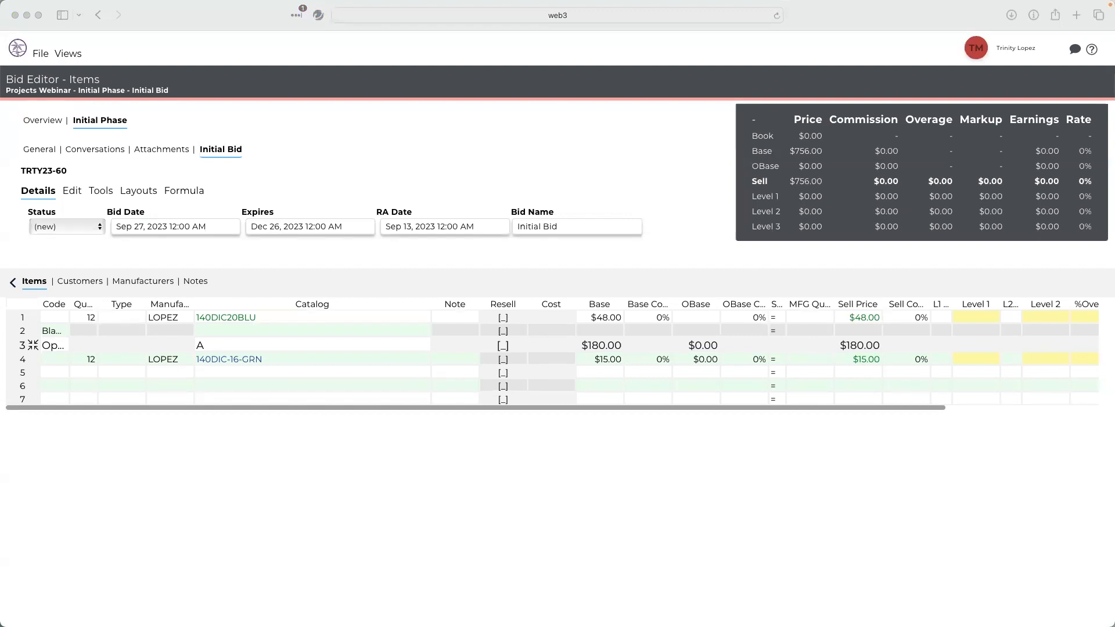
# - Switch the bid to the Outside Sales View
pyautogui.click(978, 53)
pyautogui.click(263, 373)
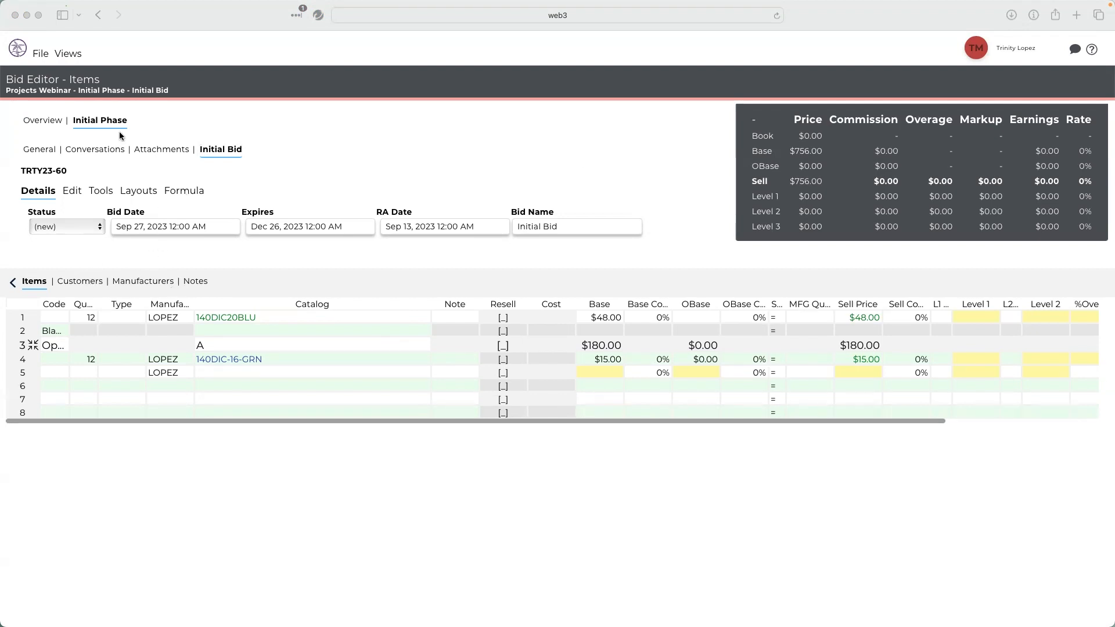
pyautogui.click(68, 59)
pyautogui.click(69, 60)
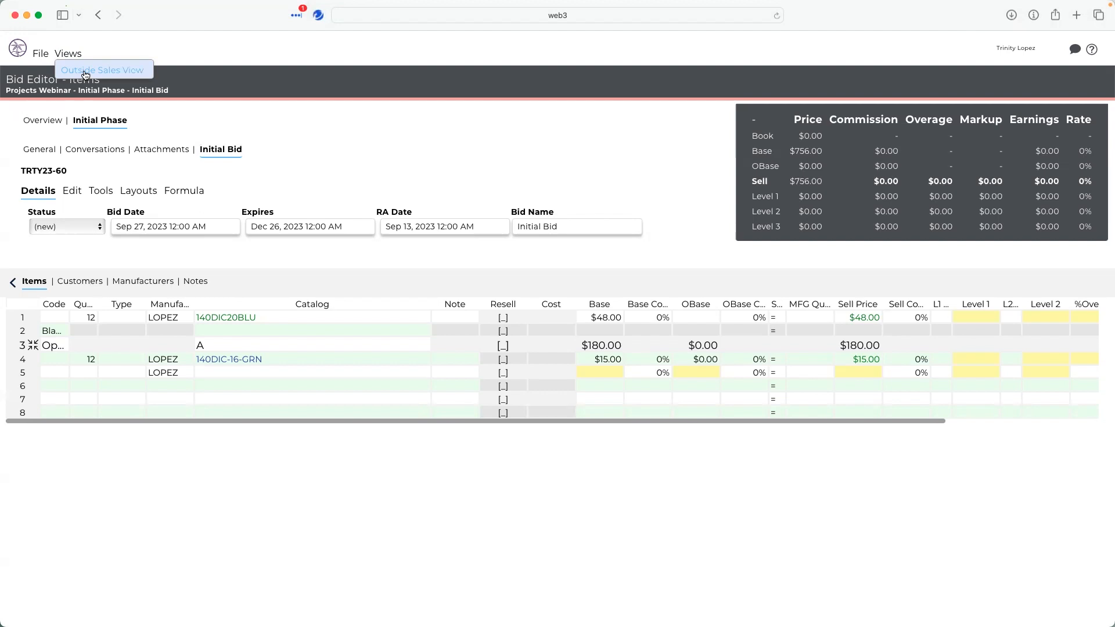
pyautogui.click(85, 71)
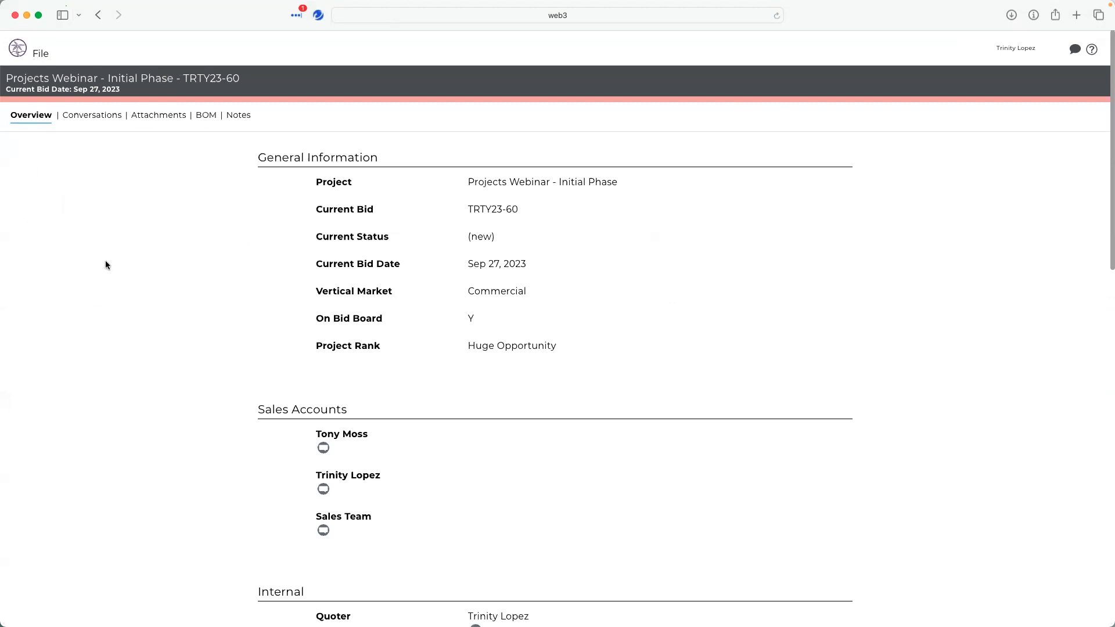
# - Browse the conversations, attachments, notes, BOM option totals and manufacturer totals in this view
pyautogui.click(94, 113)
pyautogui.click(144, 115)
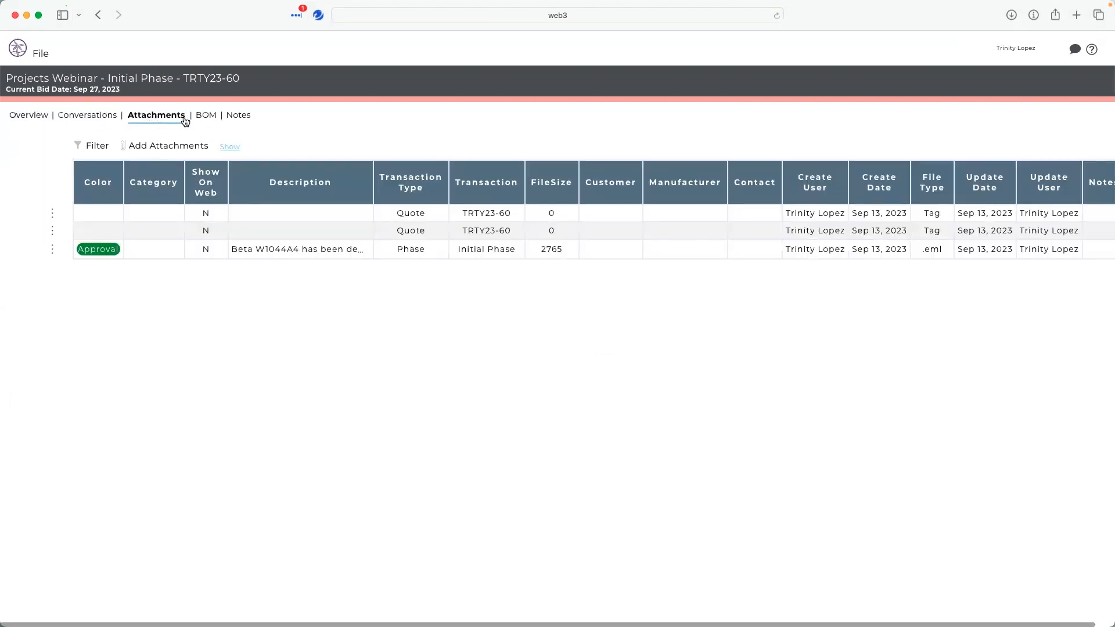
pyautogui.click(248, 116)
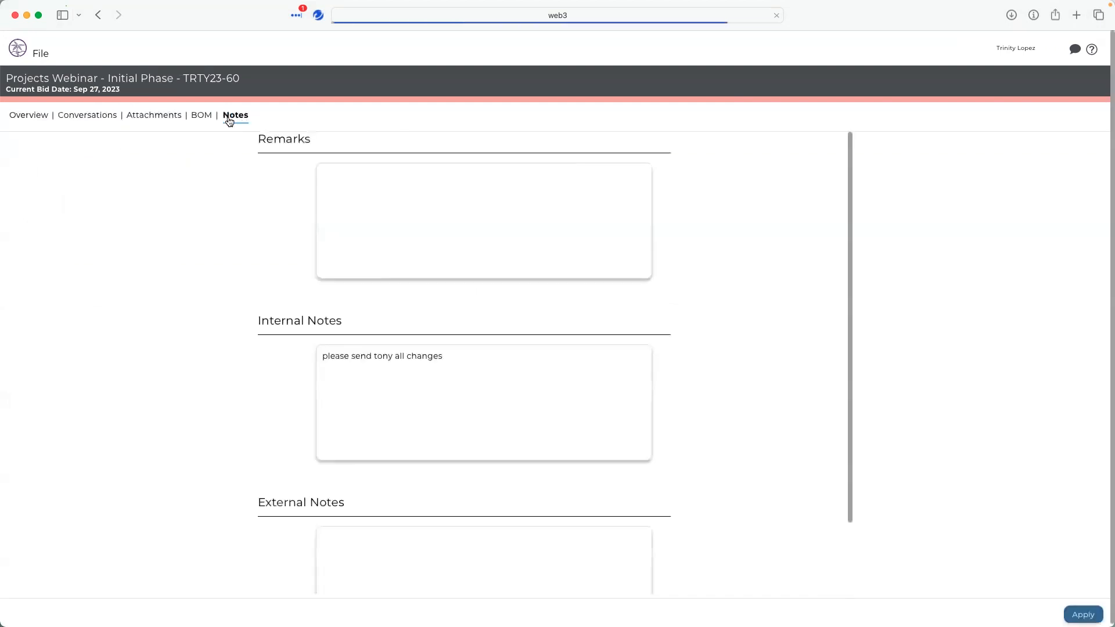
pyautogui.click(204, 118)
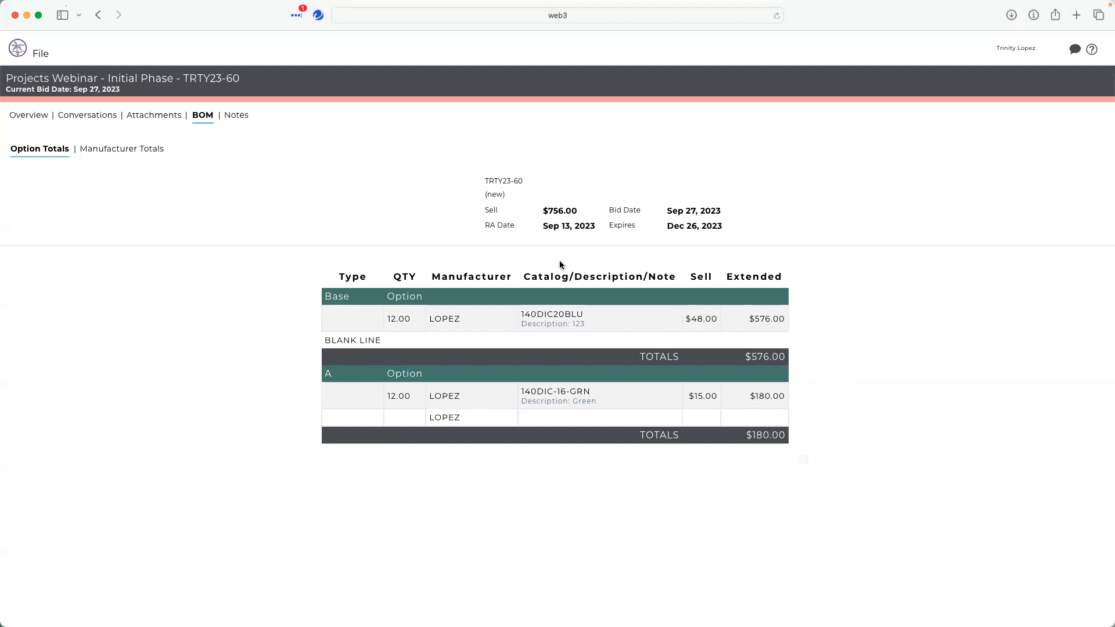
pyautogui.click(135, 150)
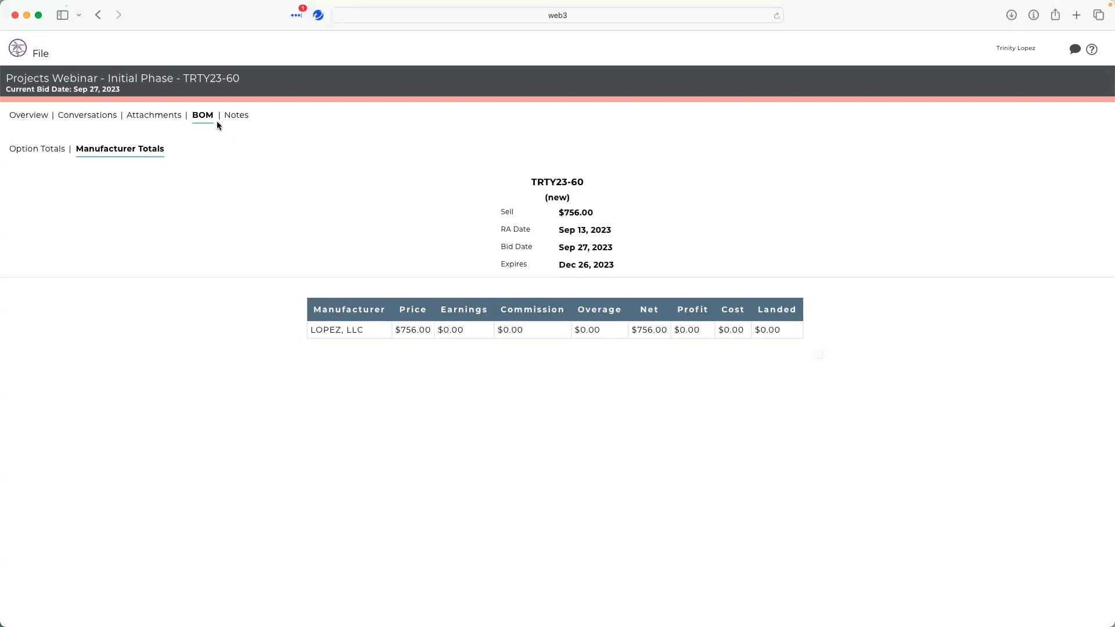
# - Return to the Inside Sales View and open the Initial Bid's items for editing
pyautogui.click(39, 54)
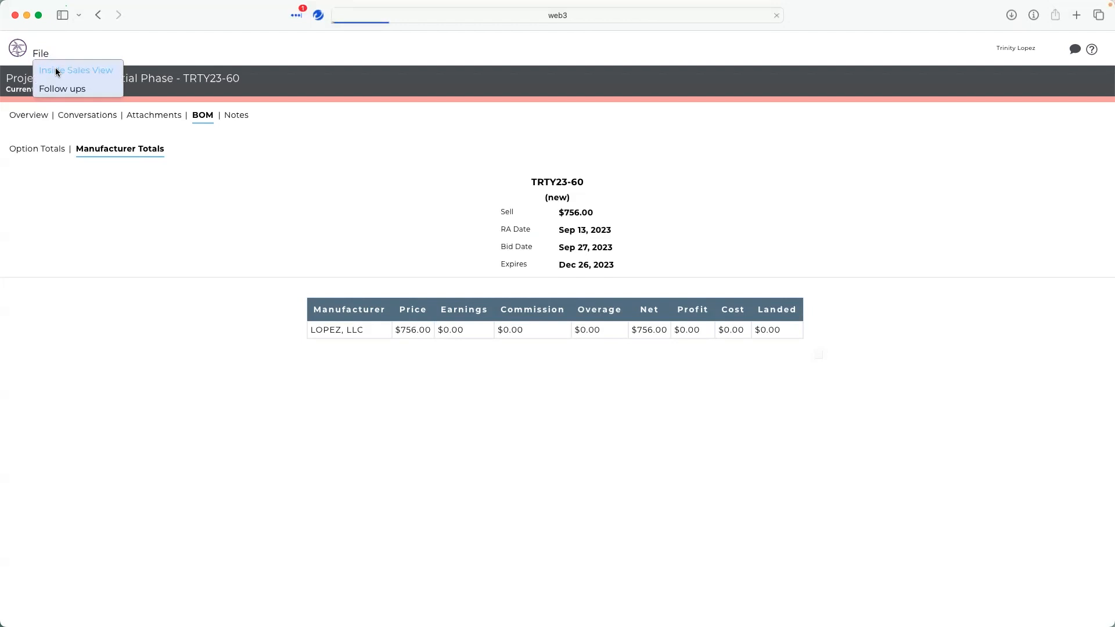
pyautogui.click(56, 69)
pyautogui.scroll(-5, 183, 325)
pyautogui.scroll(5, 183, 325)
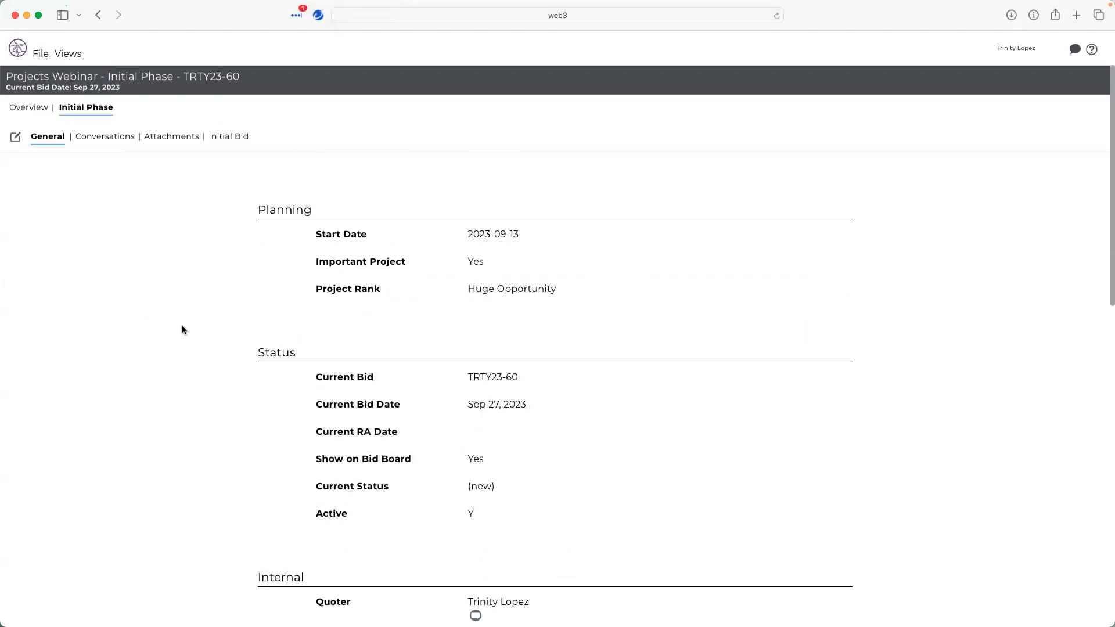
pyautogui.click(238, 140)
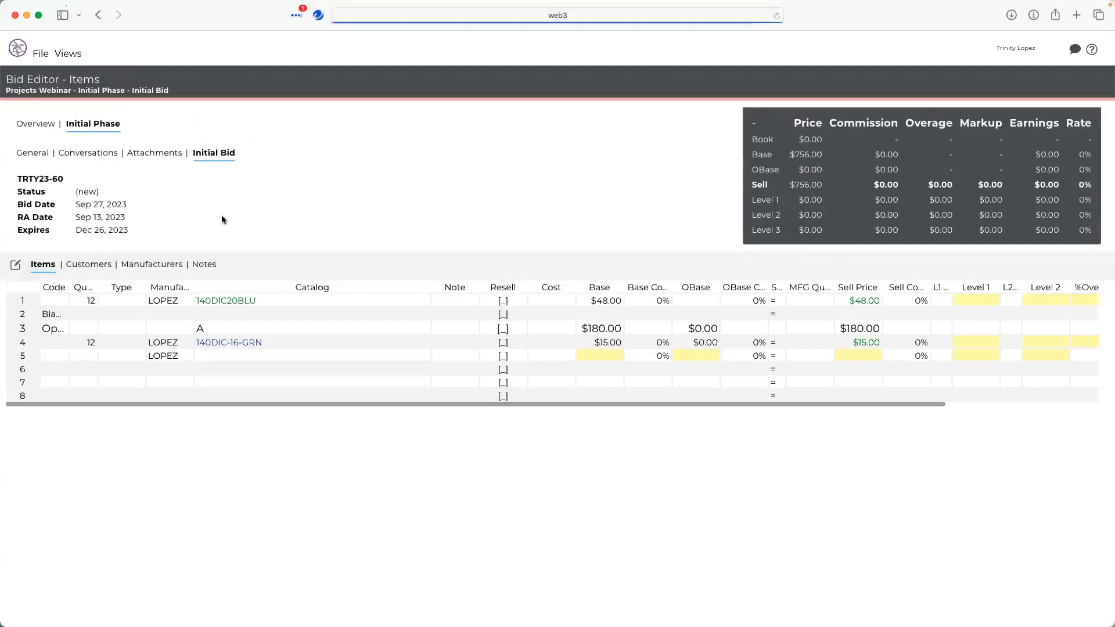
pyautogui.click(14, 265)
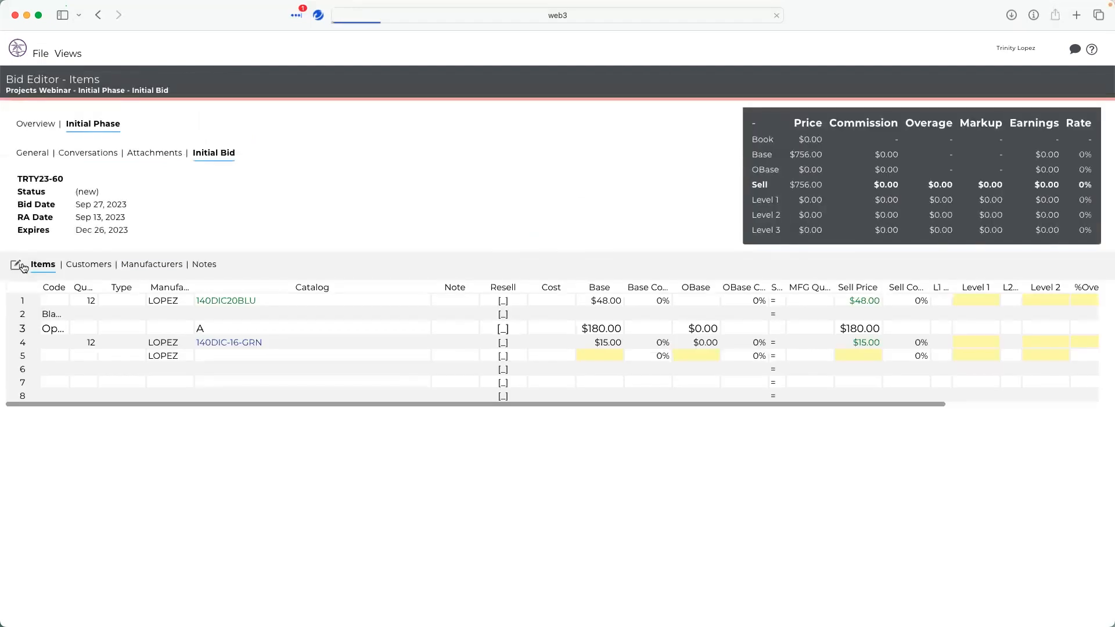